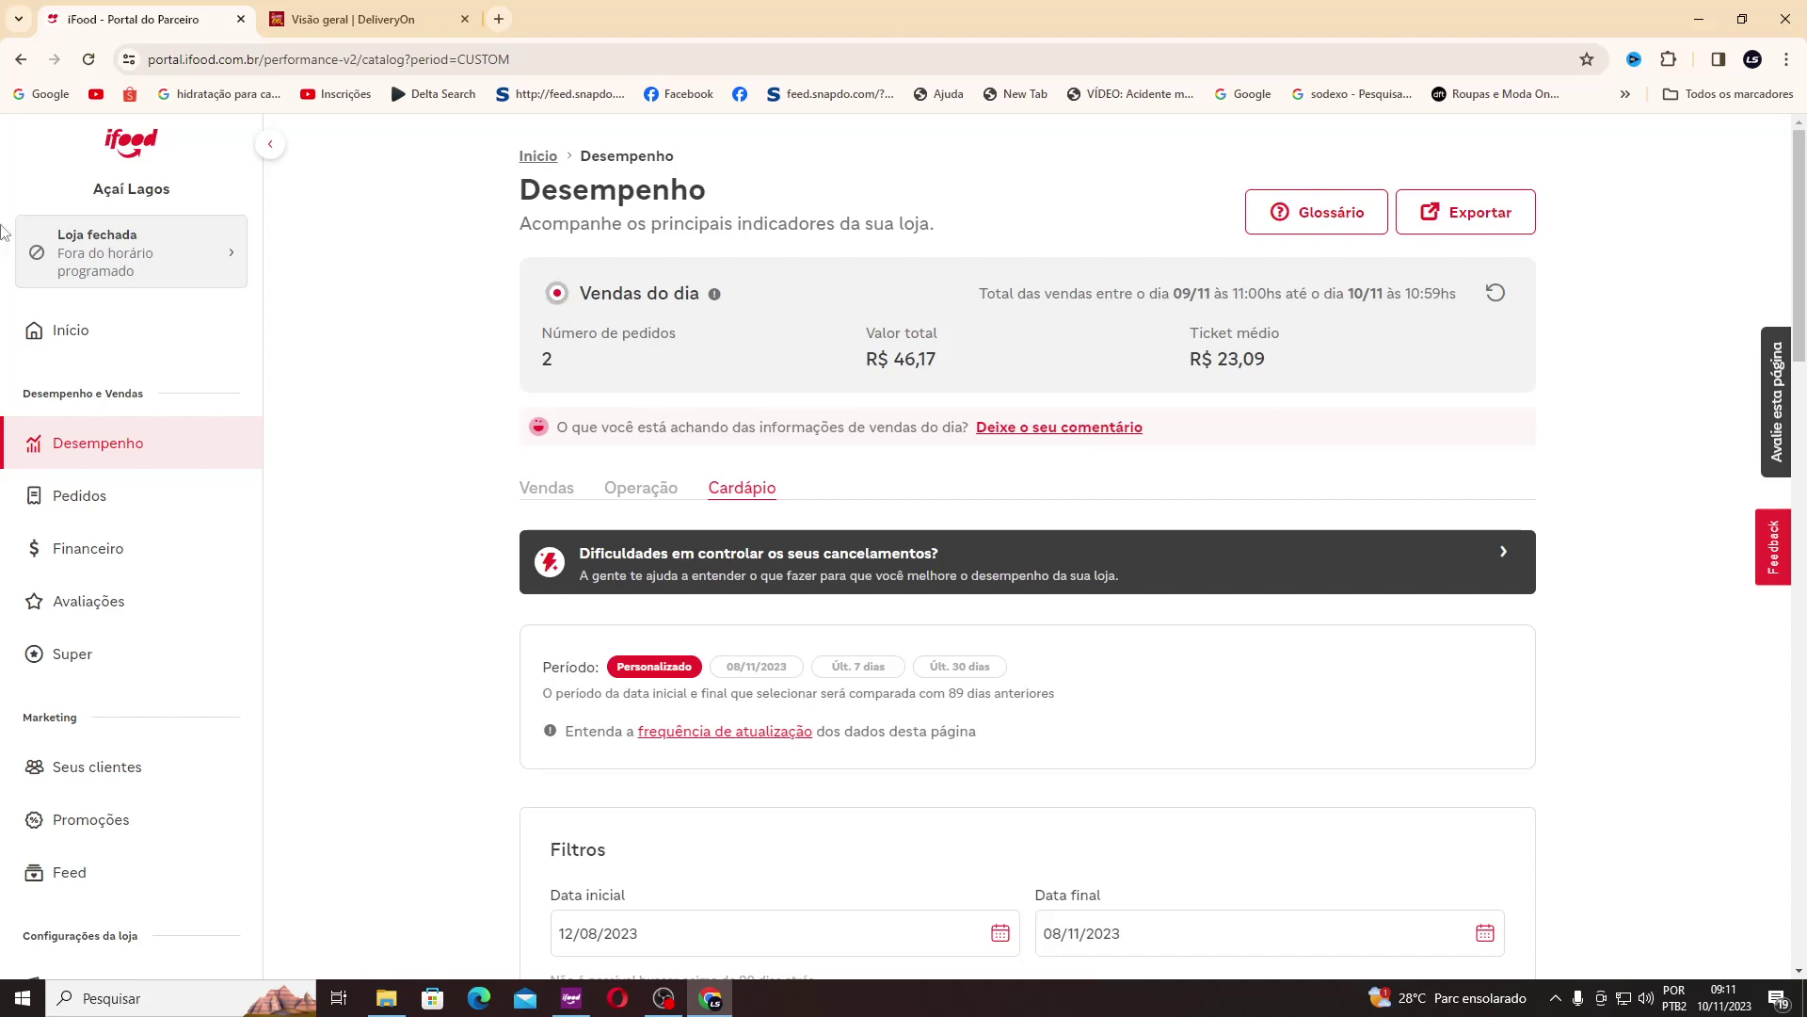
Step: Search the iFood menu performance data for the period 12/08/2023 to 08/11/2023
{"action": "left_click", "coordinate": [375, 7]}
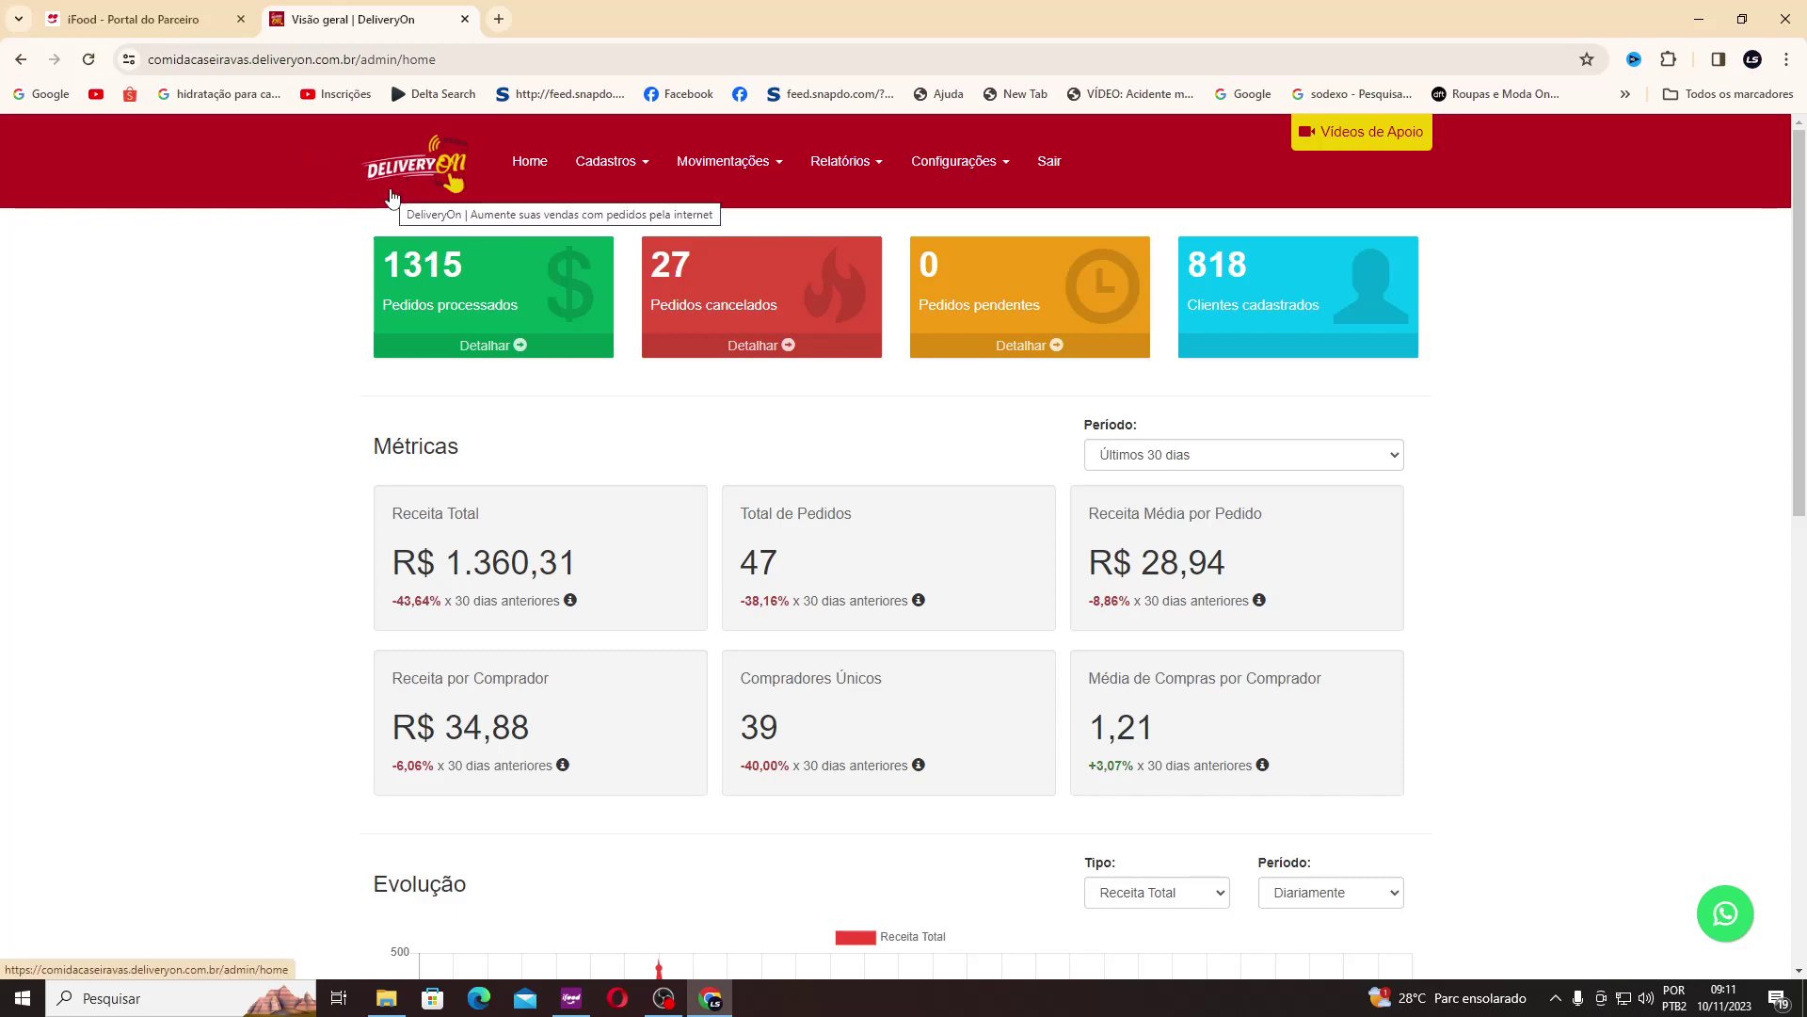
{"action": "left_click", "coordinate": [116, 11]}
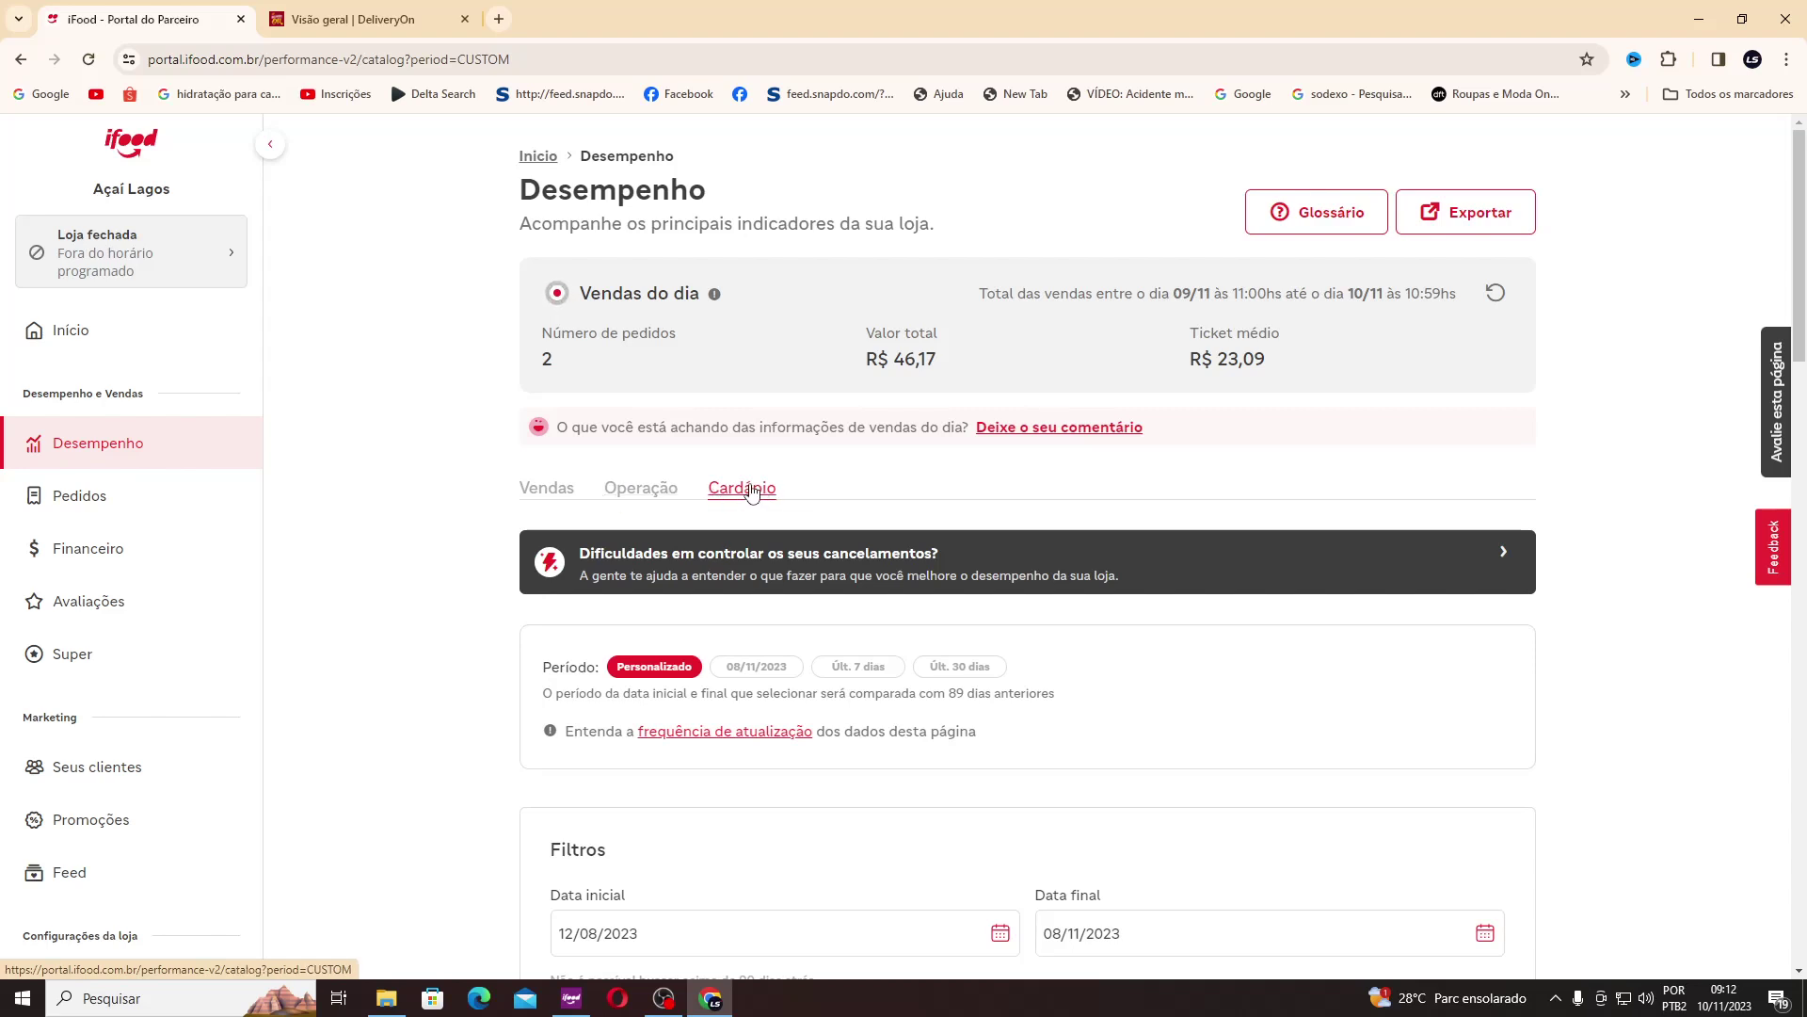
{"action": "scroll", "coordinate": [603, 508], "scroll_direction": "down", "scroll_amount": 4}
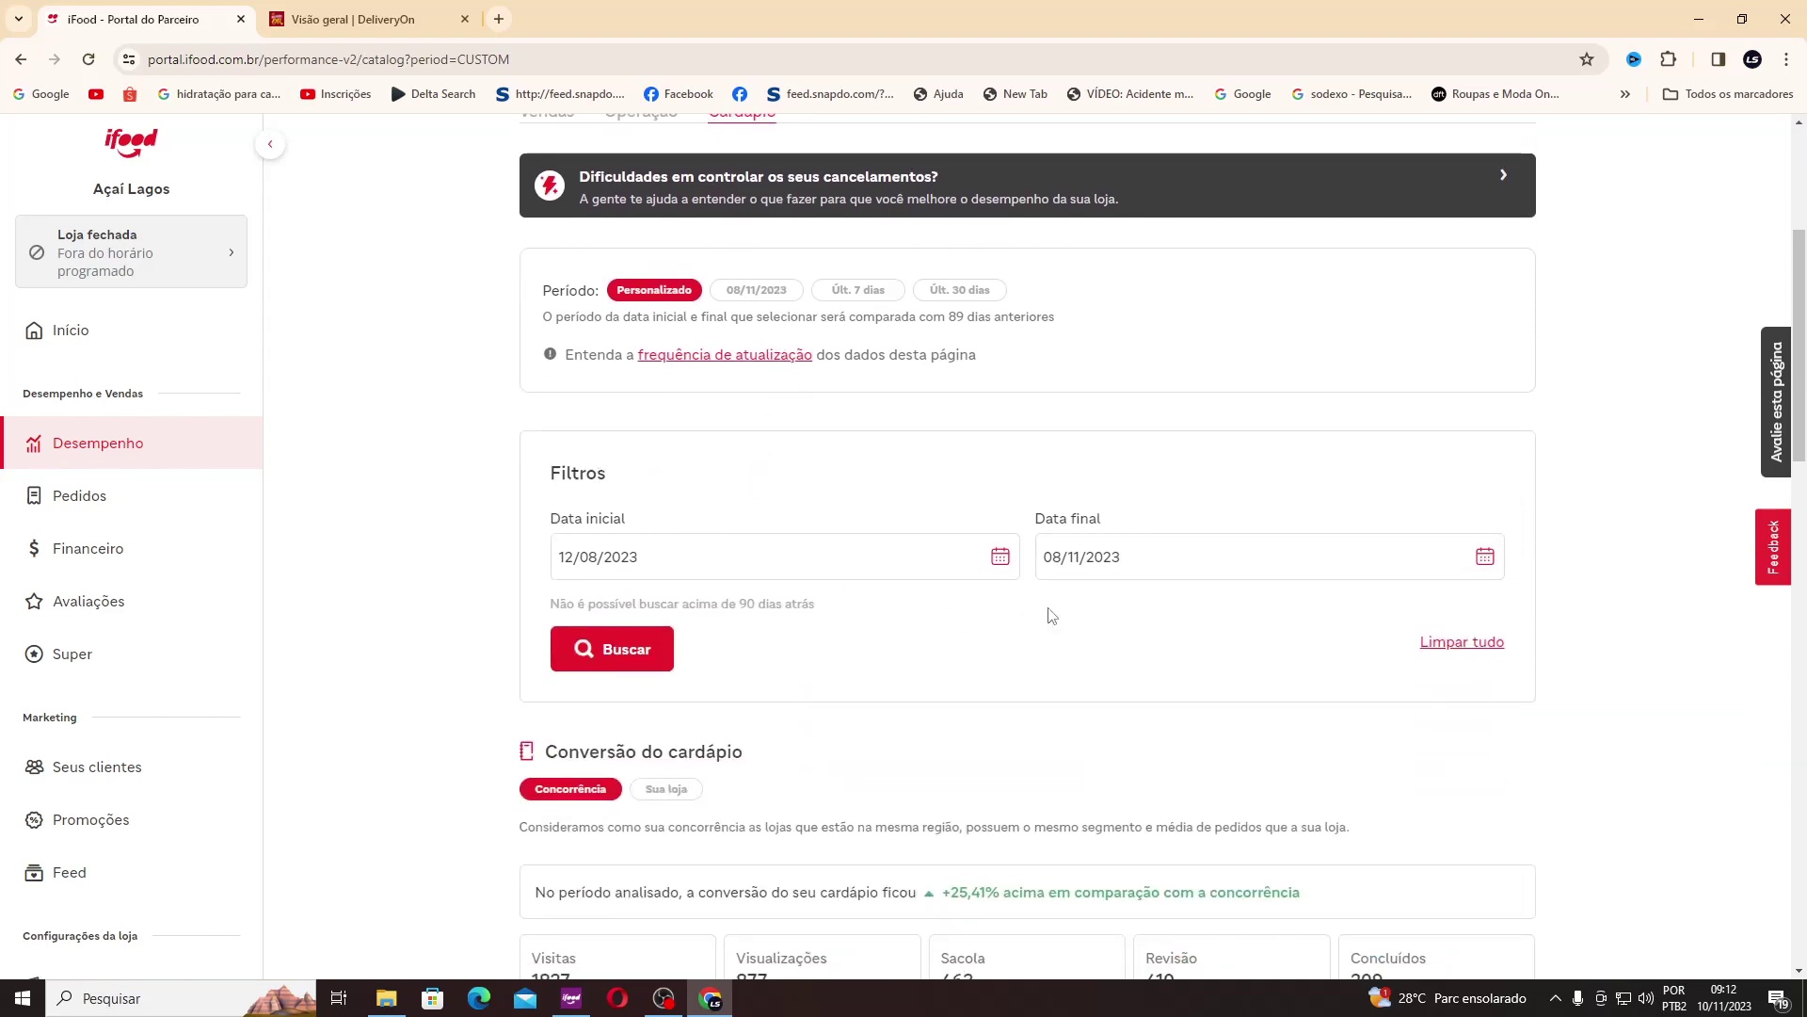
{"action": "left_click", "coordinate": [998, 561]}
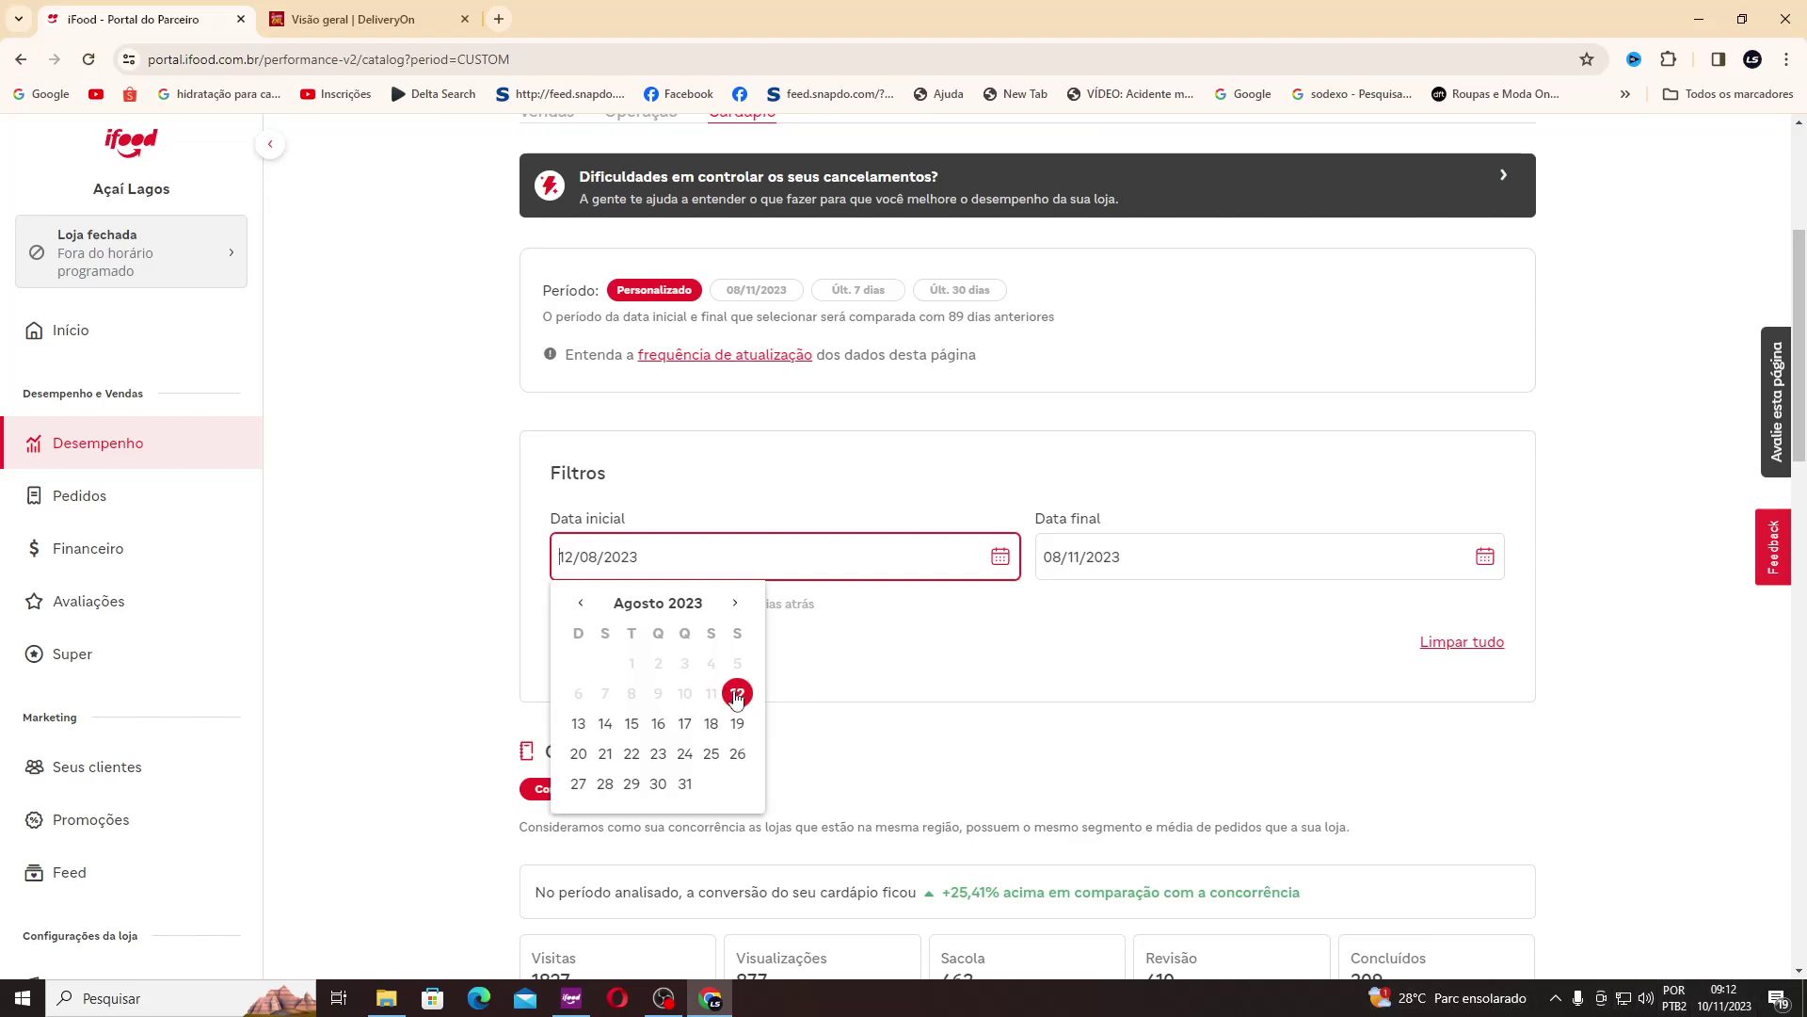
{"action": "left_click", "coordinate": [1484, 561]}
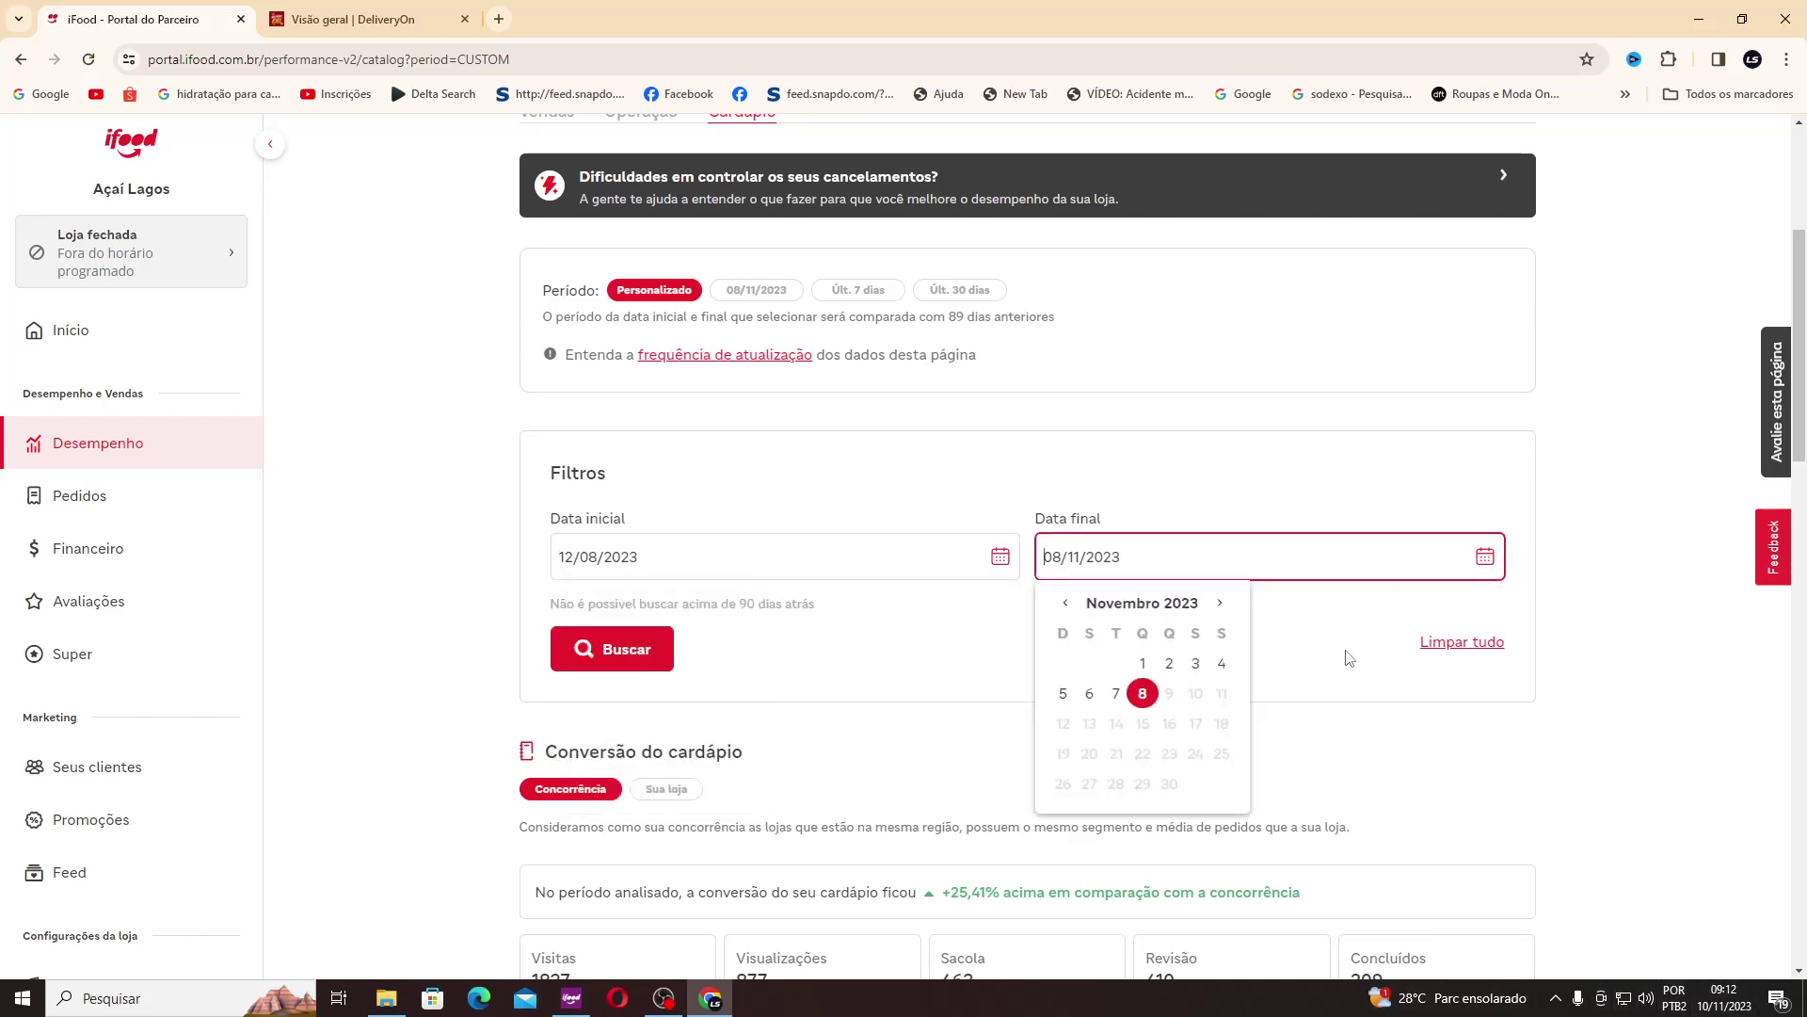
{"action": "left_click", "coordinate": [979, 665]}
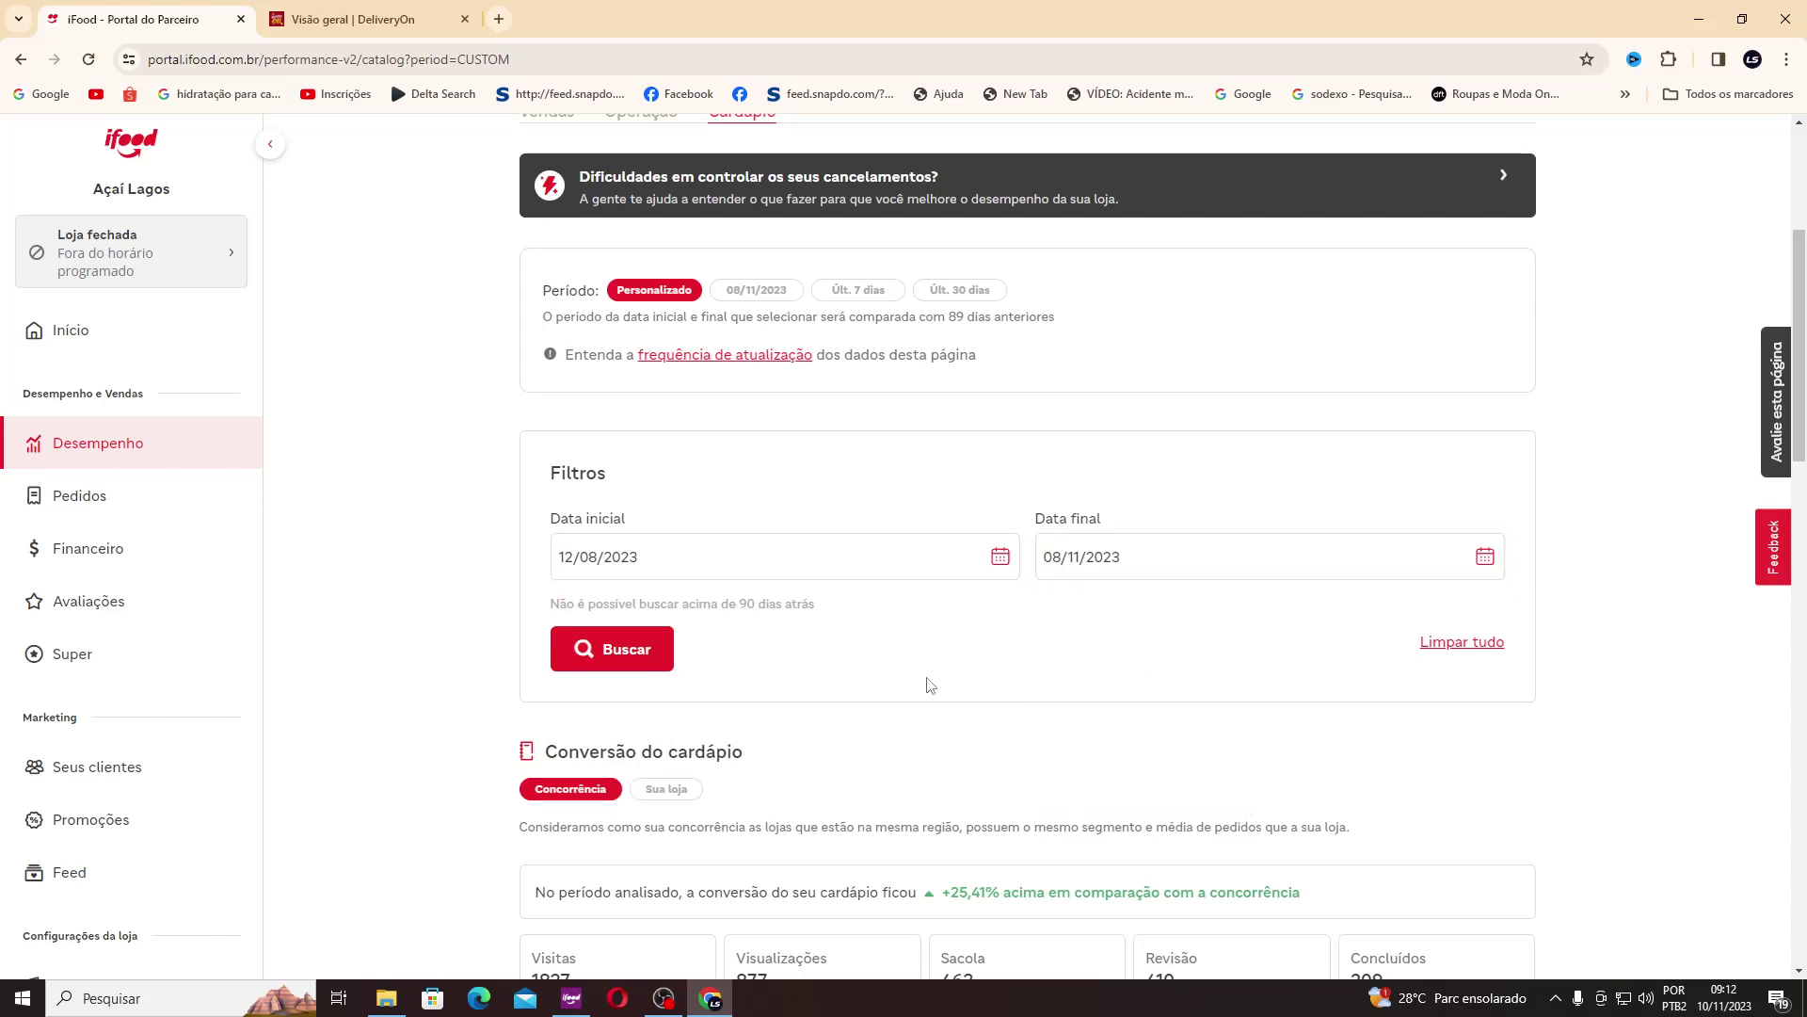
{"action": "left_click", "coordinate": [583, 651]}
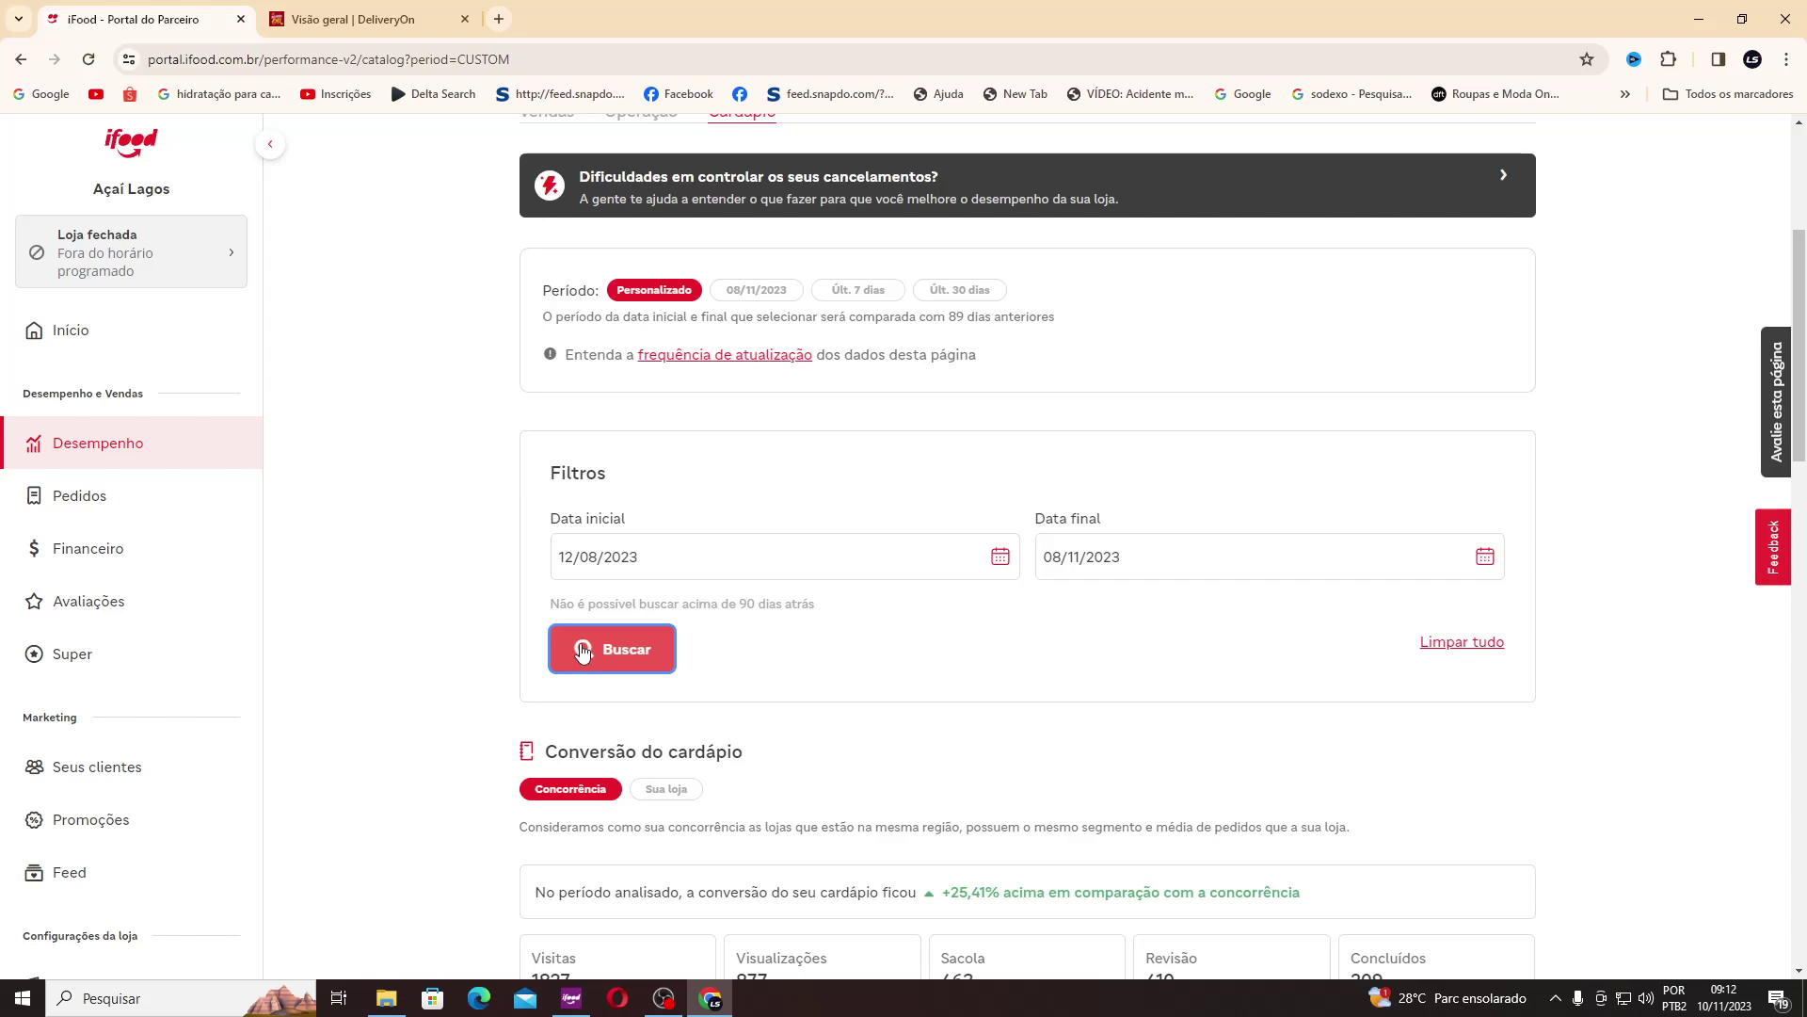
Step: Go back to the first page of best sellers under Itens do cardápio
{"action": "scroll", "coordinate": [583, 651], "scroll_direction": "down", "scroll_amount": 7}
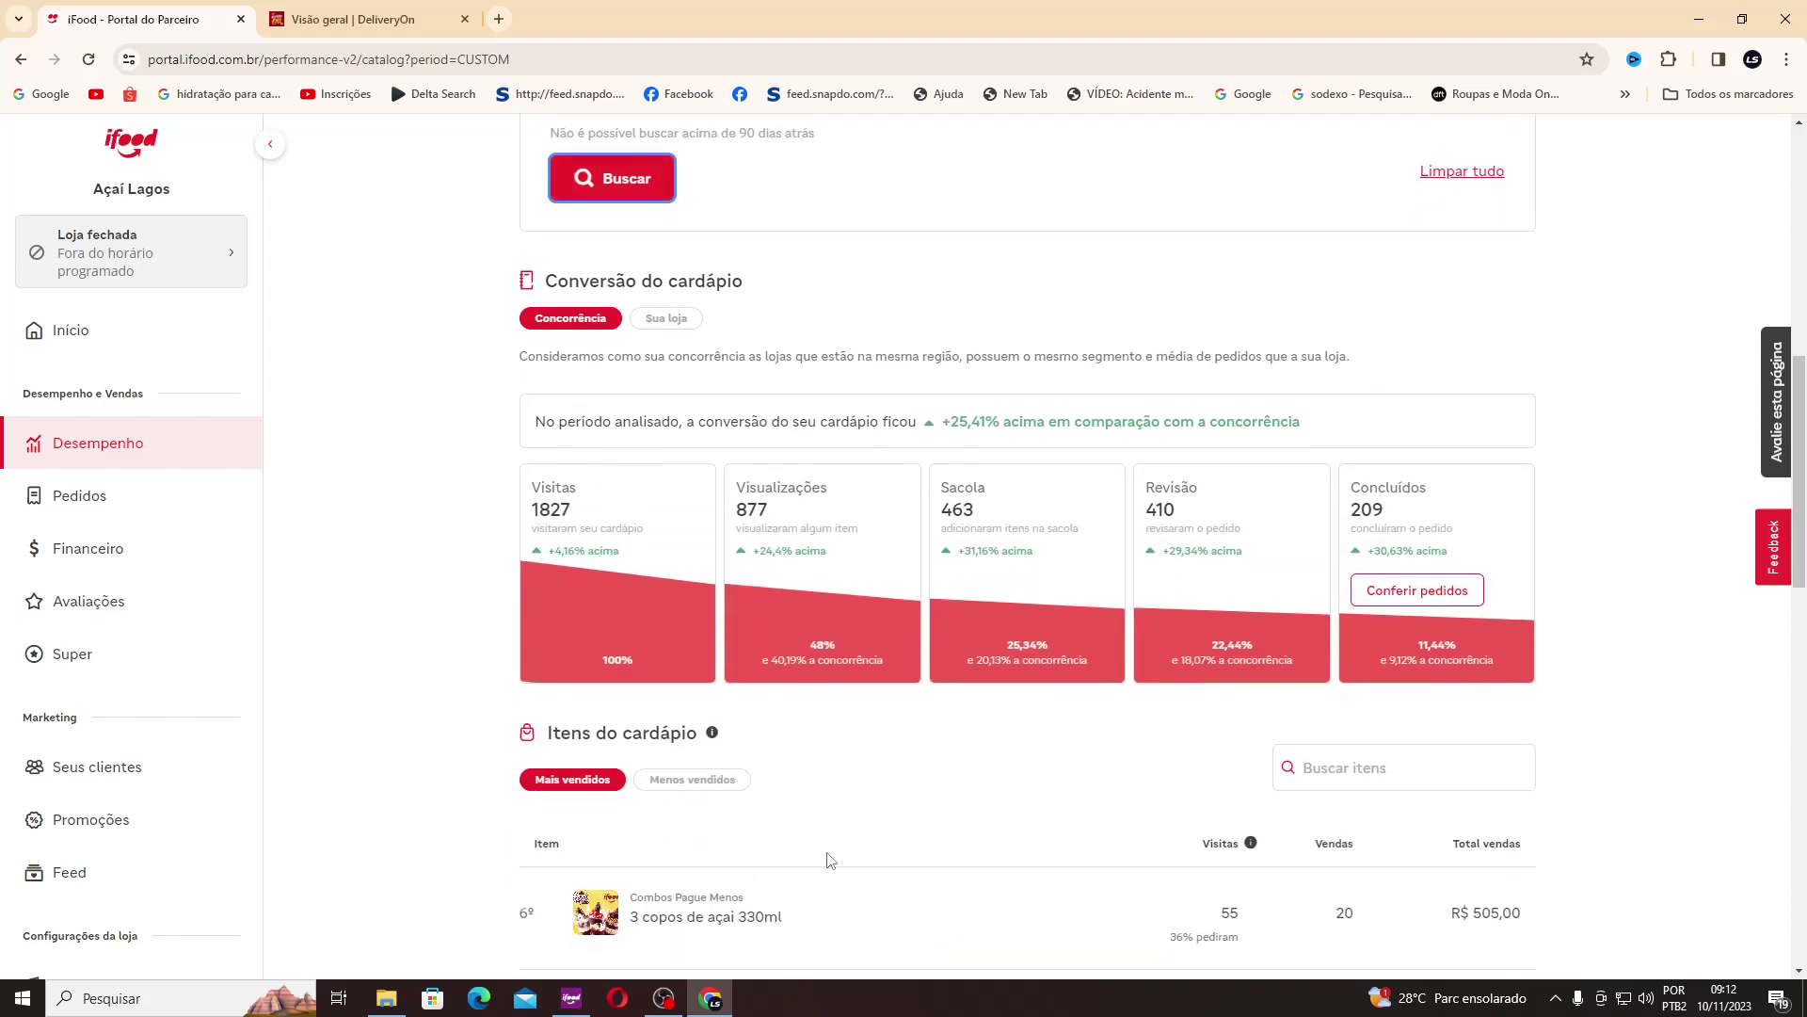
{"action": "scroll", "coordinate": [722, 732], "scroll_direction": "down", "scroll_amount": 6}
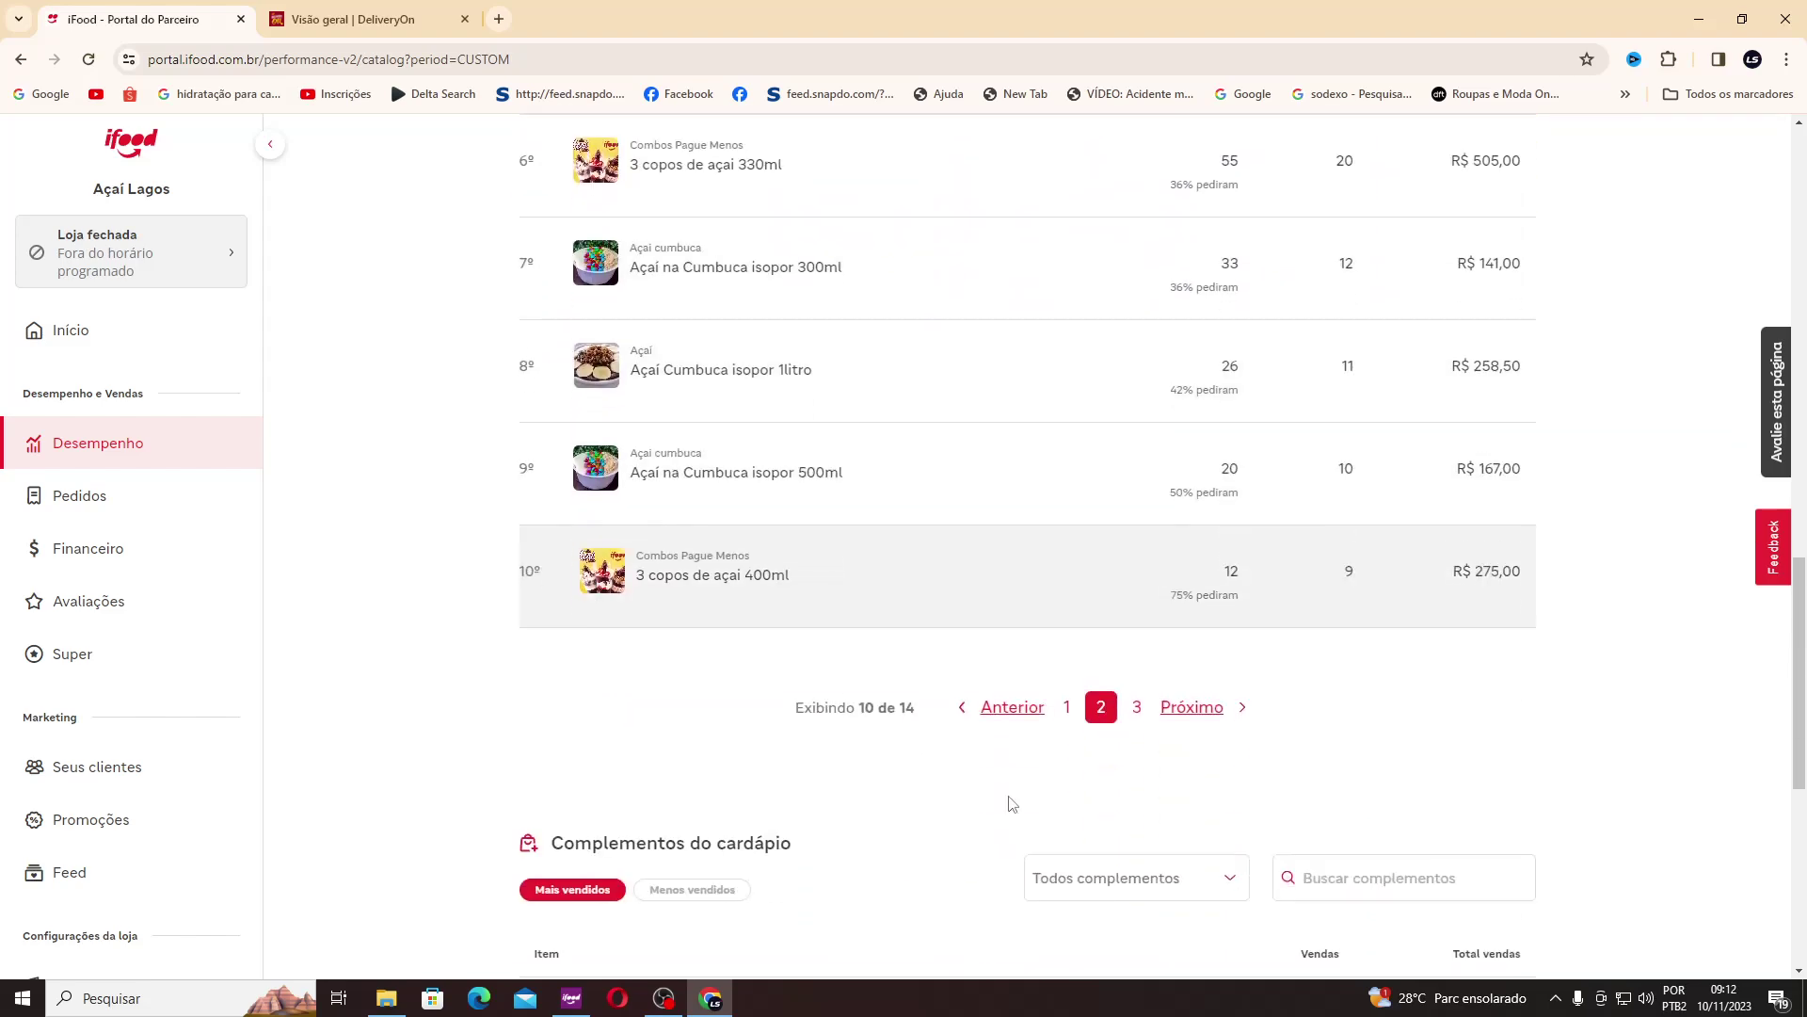
{"action": "left_click", "coordinate": [1013, 707]}
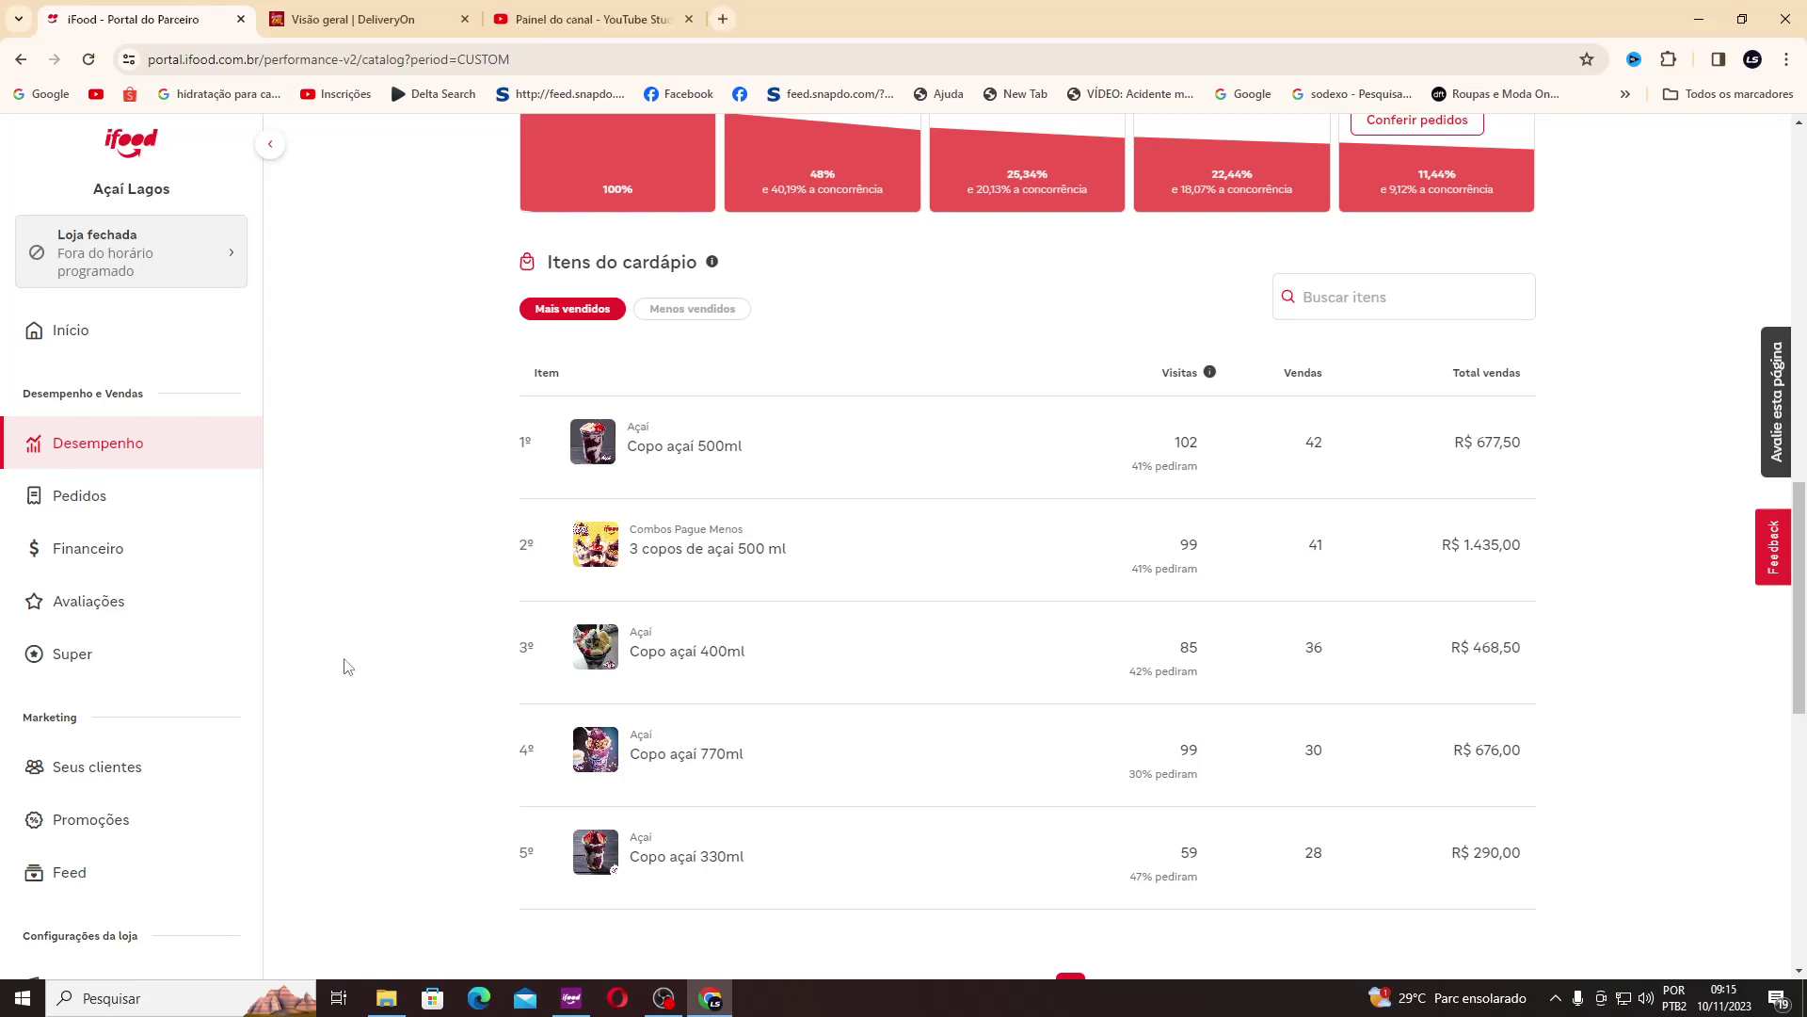
Step: Check the channel's current subscriber count in YouTube Studio and return to the iFood partner portal
{"action": "left_click", "coordinate": [603, 26]}
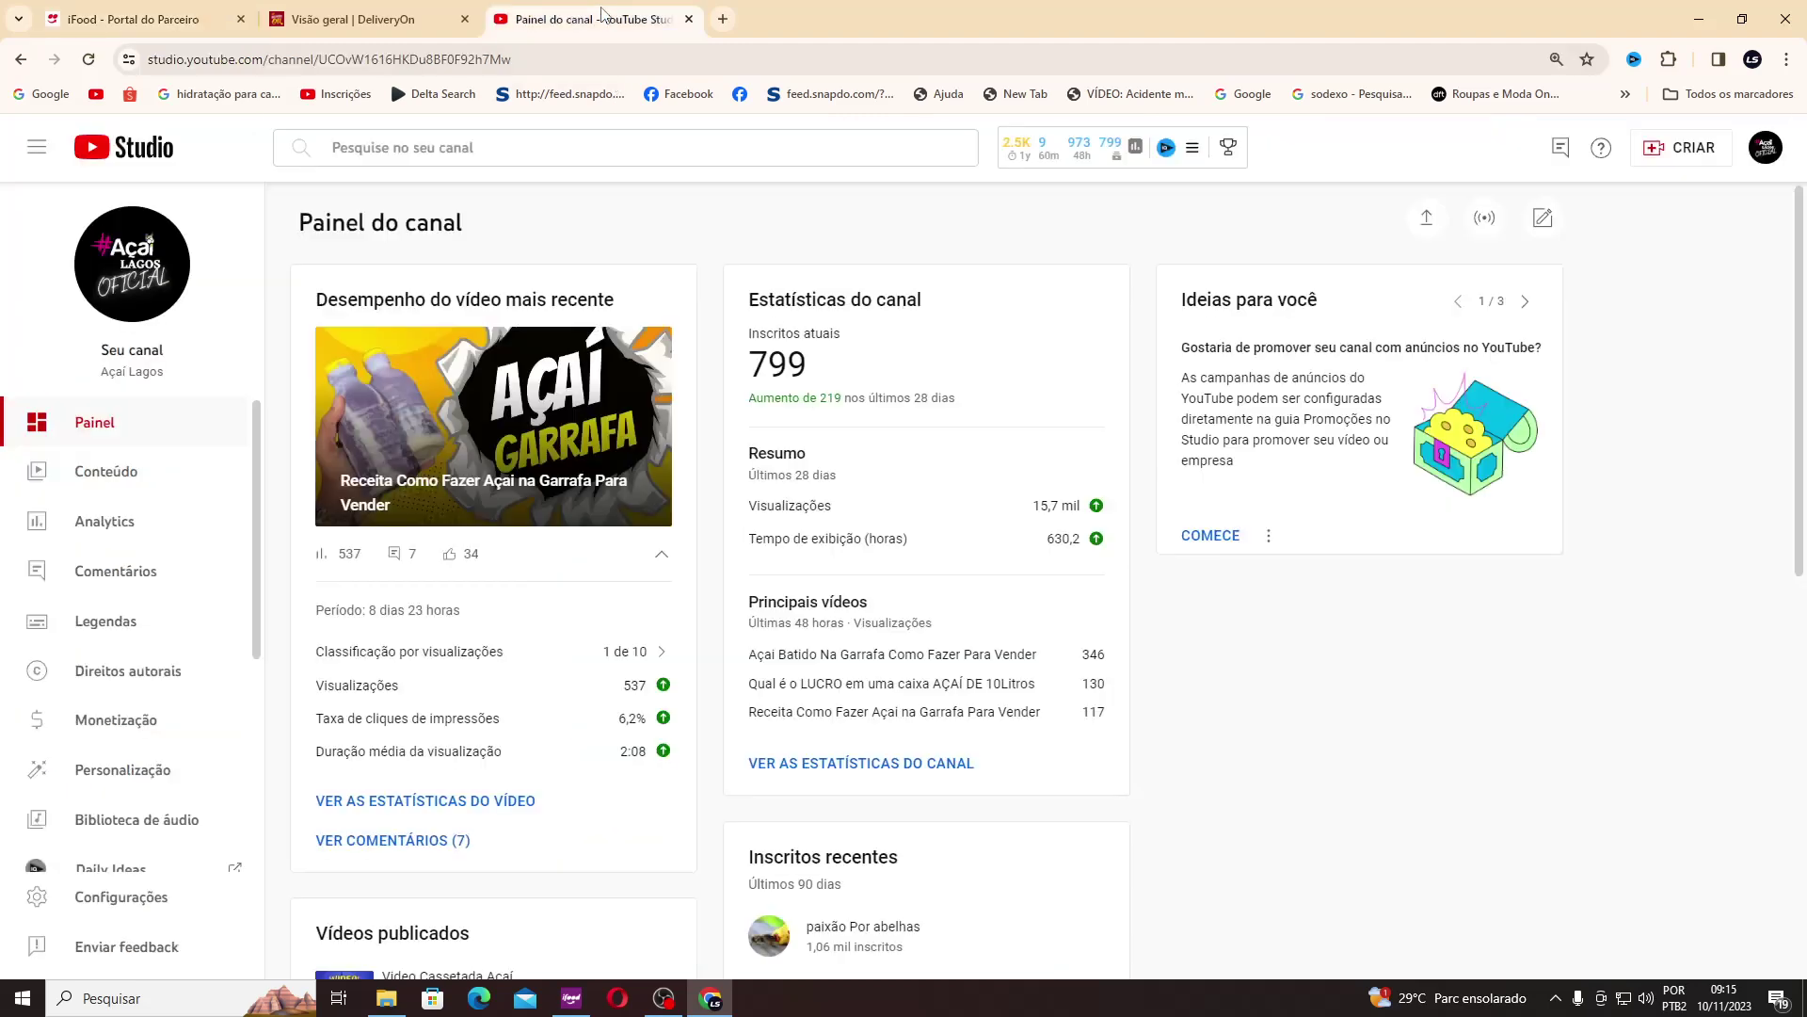
{"action": "left_click_drag", "start_coordinate": [754, 364], "coordinate": [833, 387]}
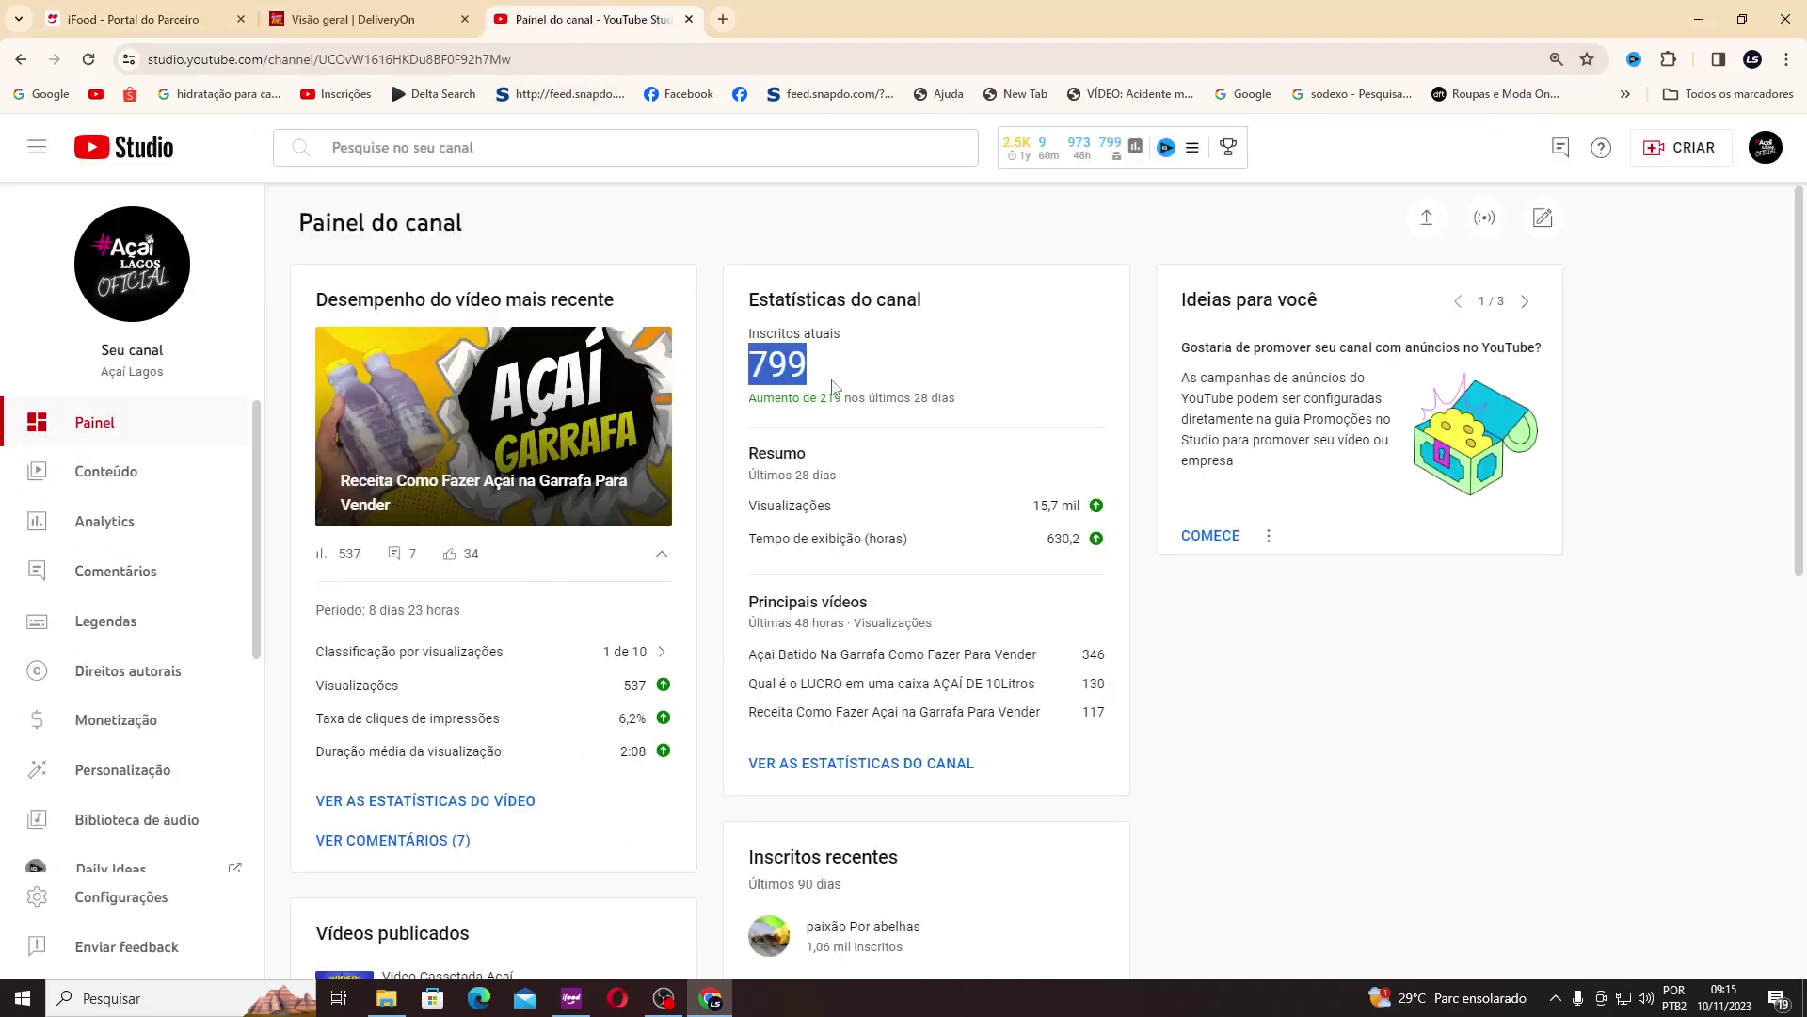
{"action": "left_click", "coordinate": [899, 386]}
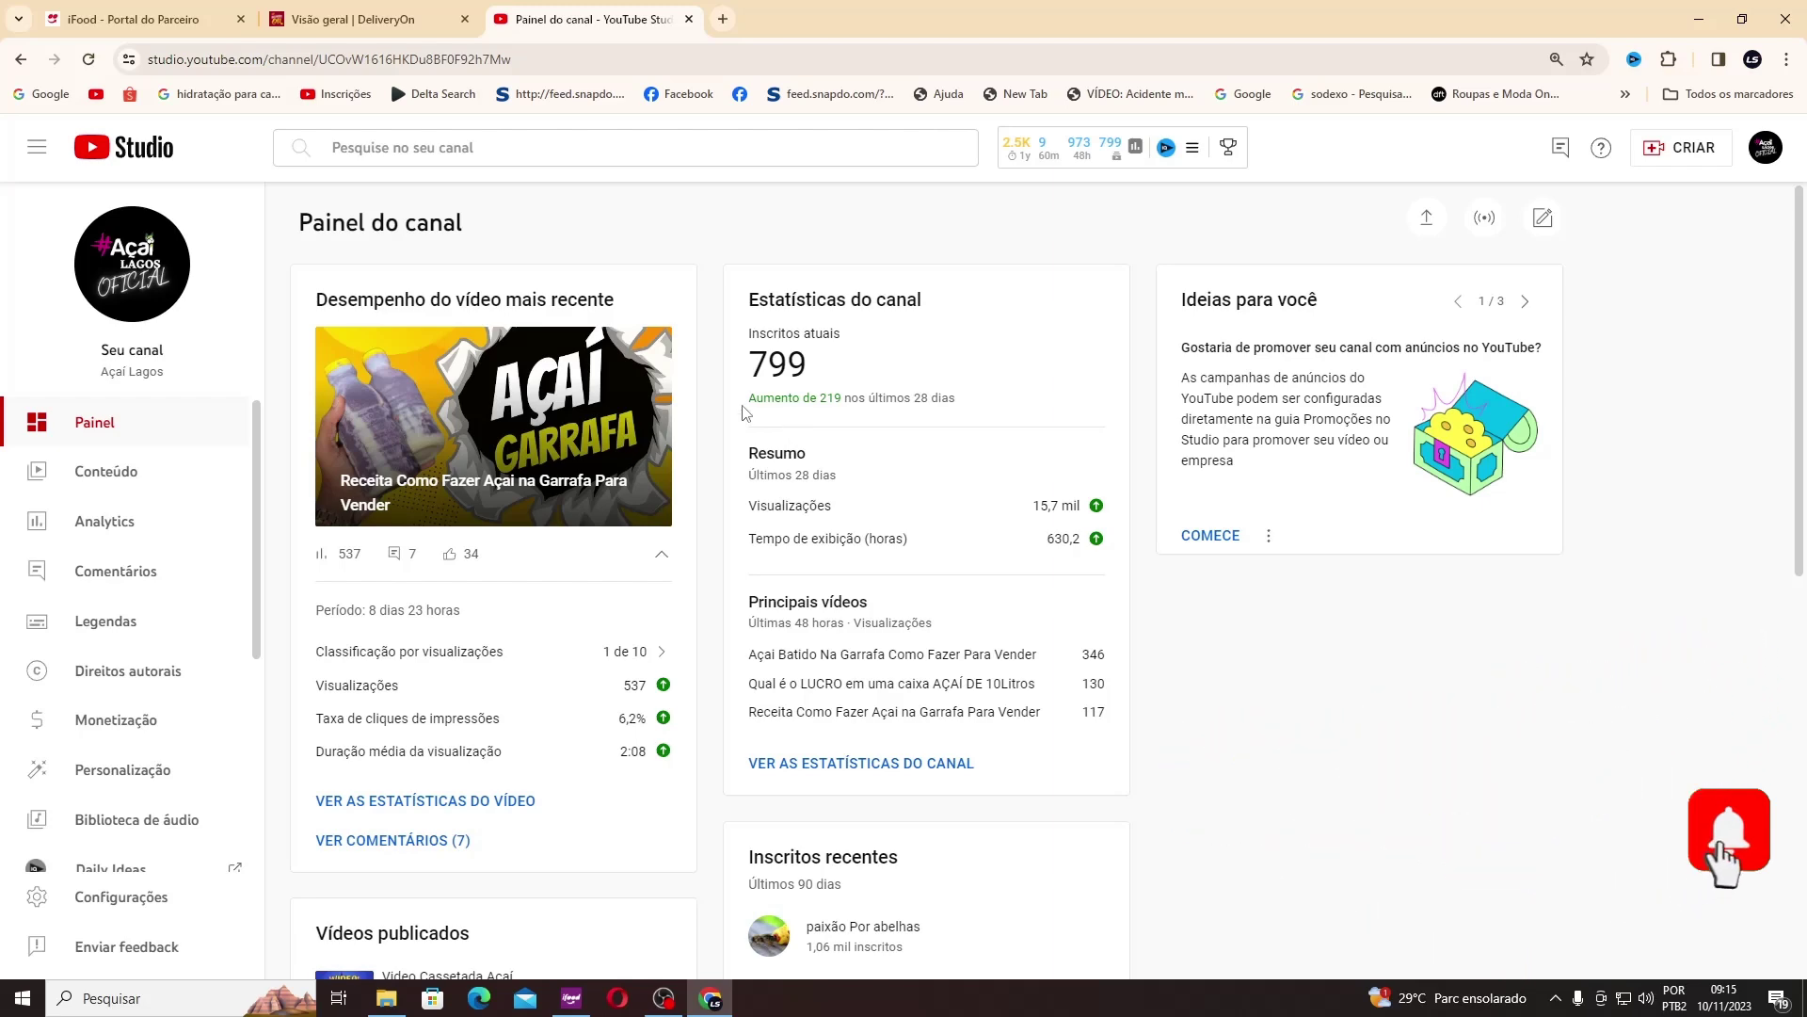
{"action": "left_click_drag", "start_coordinate": [750, 364], "coordinate": [808, 368]}
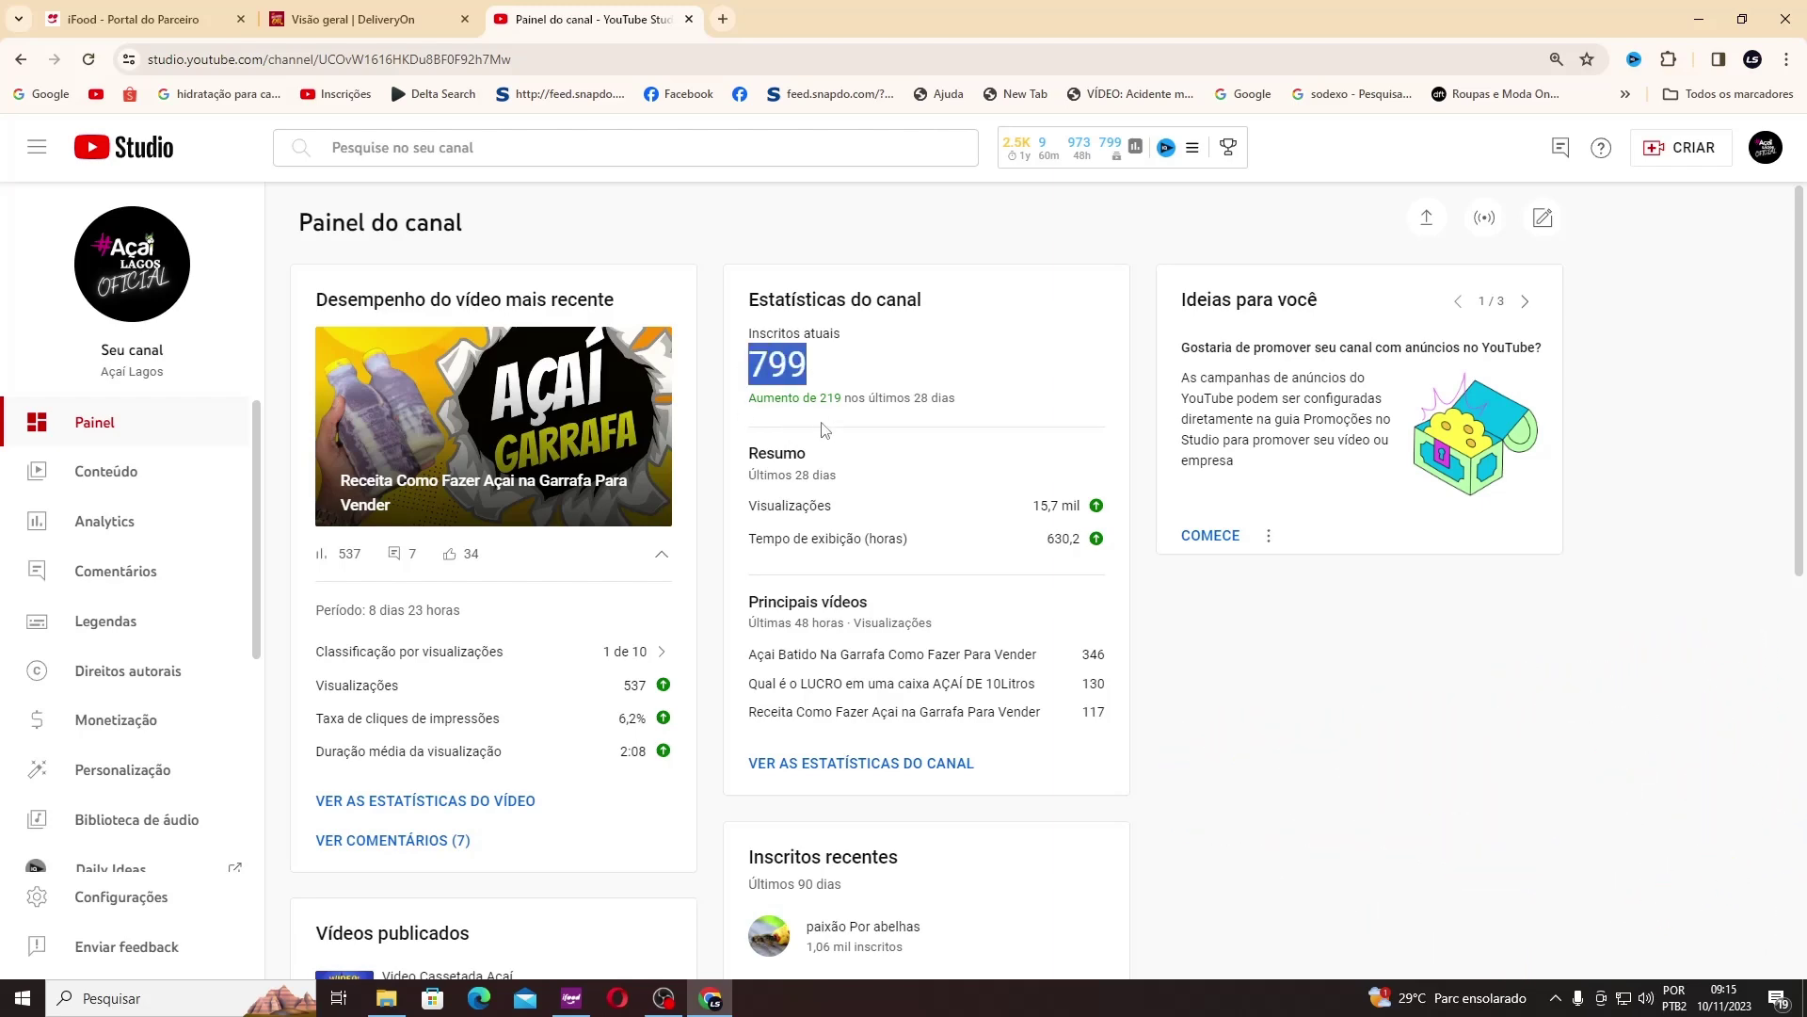
{"action": "left_click", "coordinate": [157, 19]}
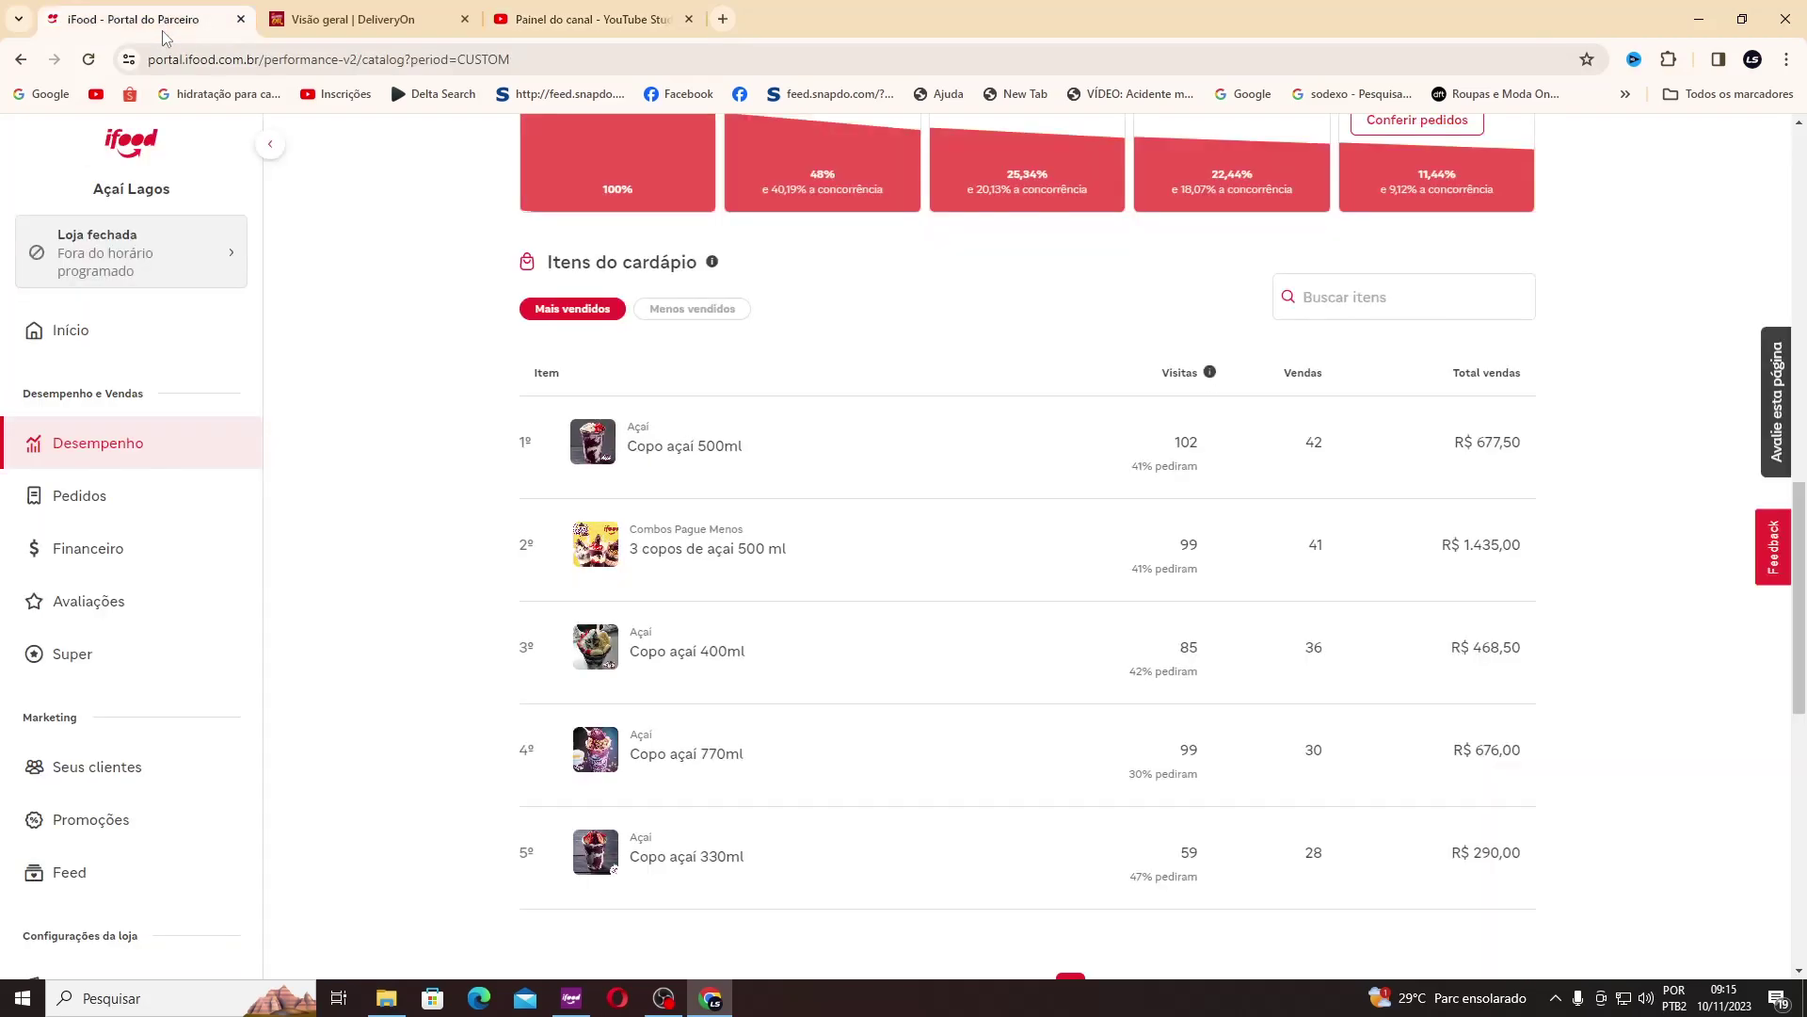
Step: Browse pages 2 and 3 of the best-selling menu items
{"action": "scroll", "coordinate": [822, 484], "scroll_direction": "down", "scroll_amount": 2}
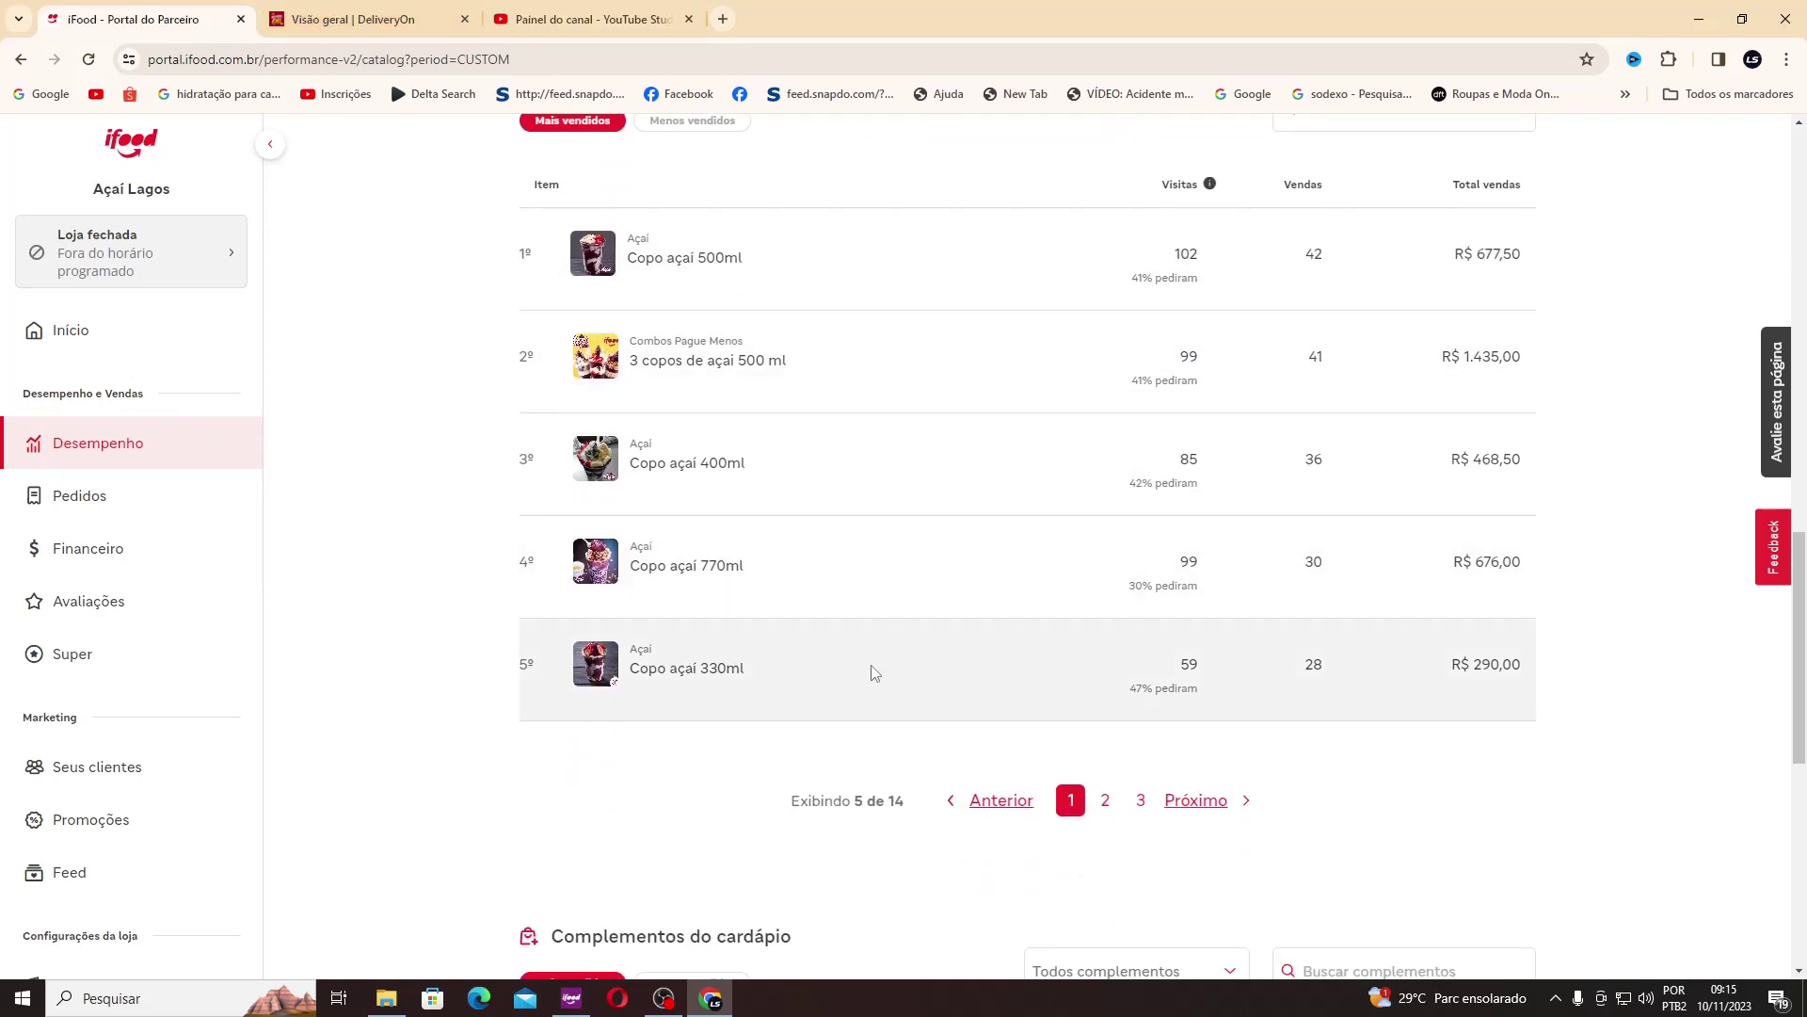
{"action": "left_click", "coordinate": [1108, 808]}
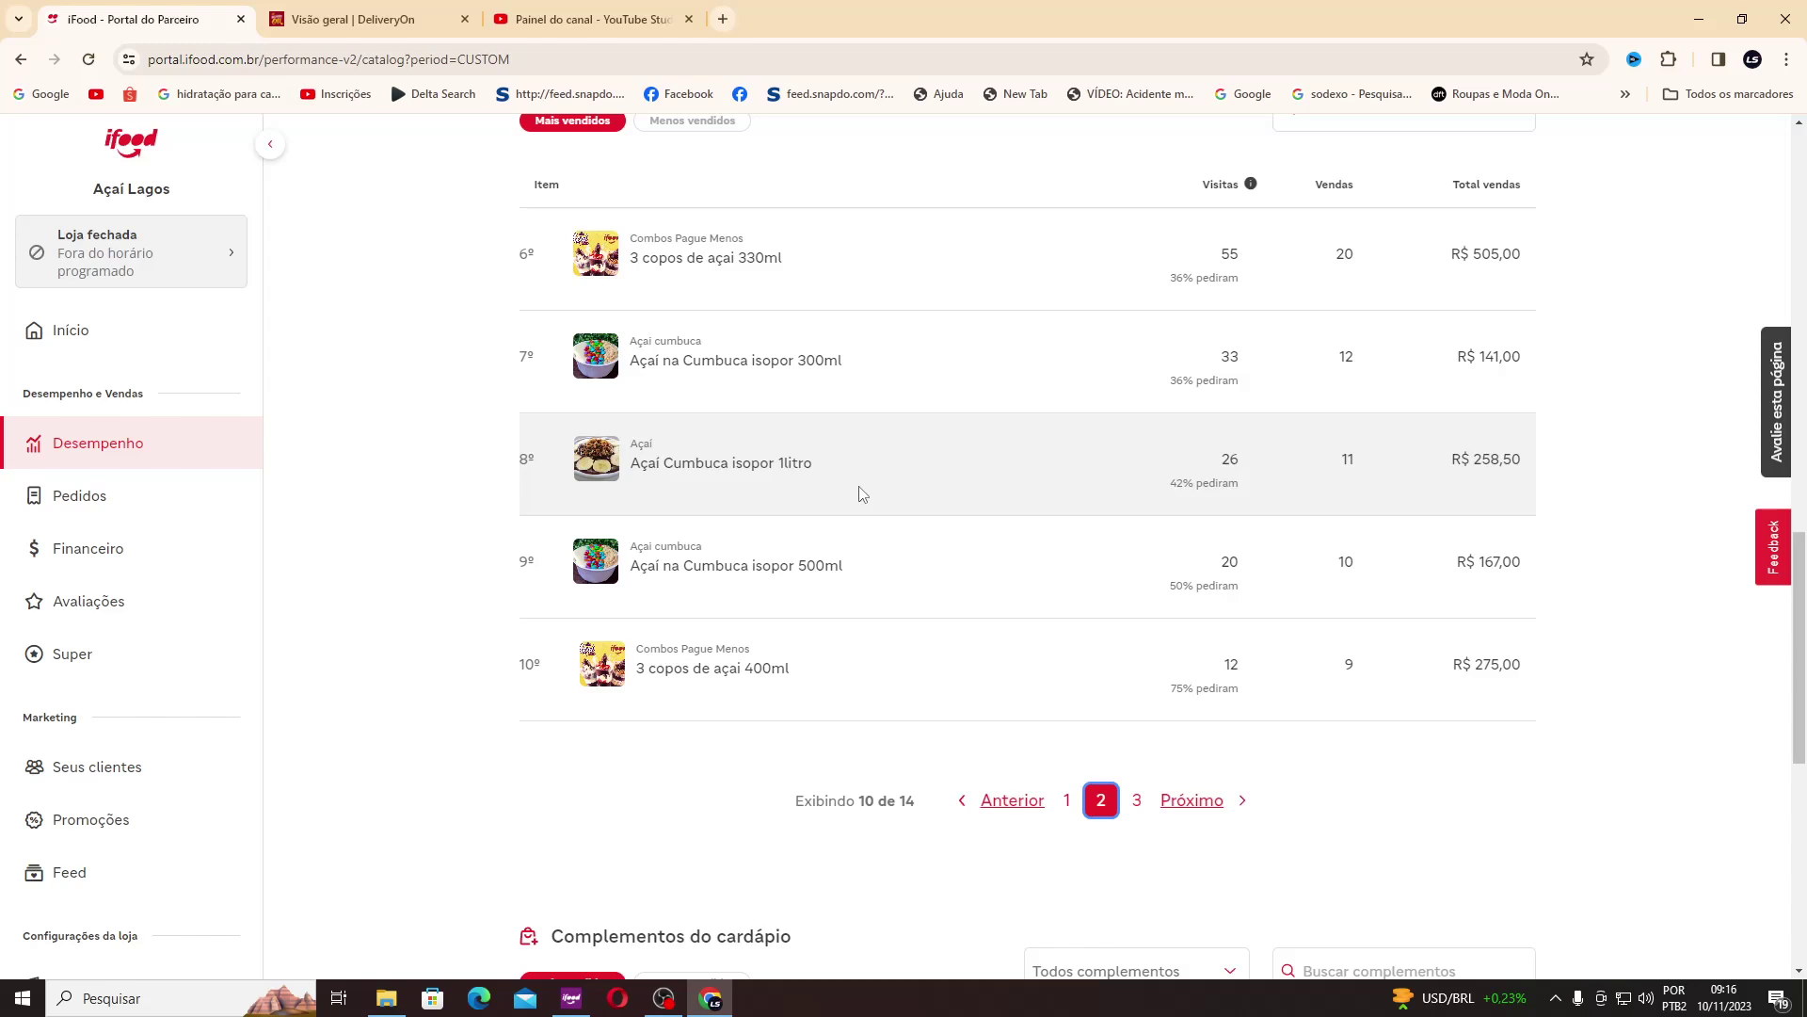
{"action": "left_click", "coordinate": [1137, 799]}
Step: Review the first page of best-selling complements under Complementos do cardápio, highlighting the leading entries, and continue to page 2
{"action": "left_click_drag", "start_coordinate": [1804, 619], "coordinate": [1780, 774]}
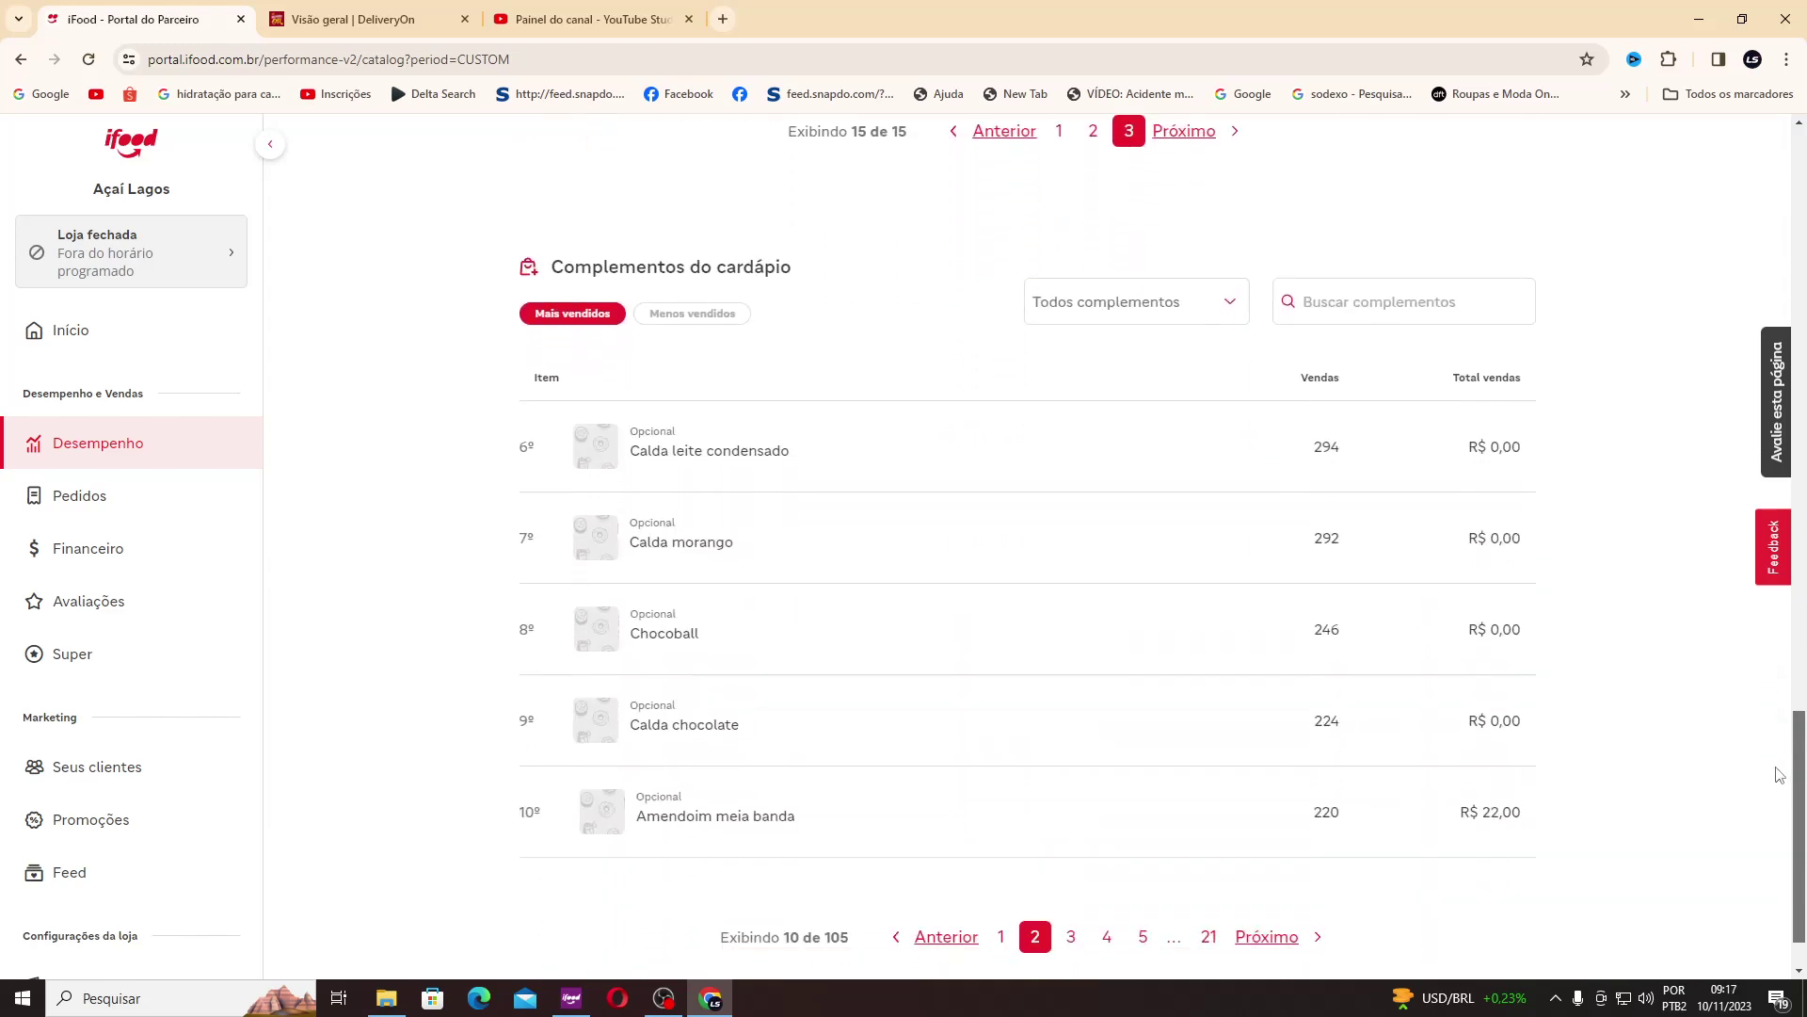
{"action": "scroll", "coordinate": [1779, 774], "scroll_direction": "down", "scroll_amount": 1}
{"action": "left_click", "coordinate": [997, 868]}
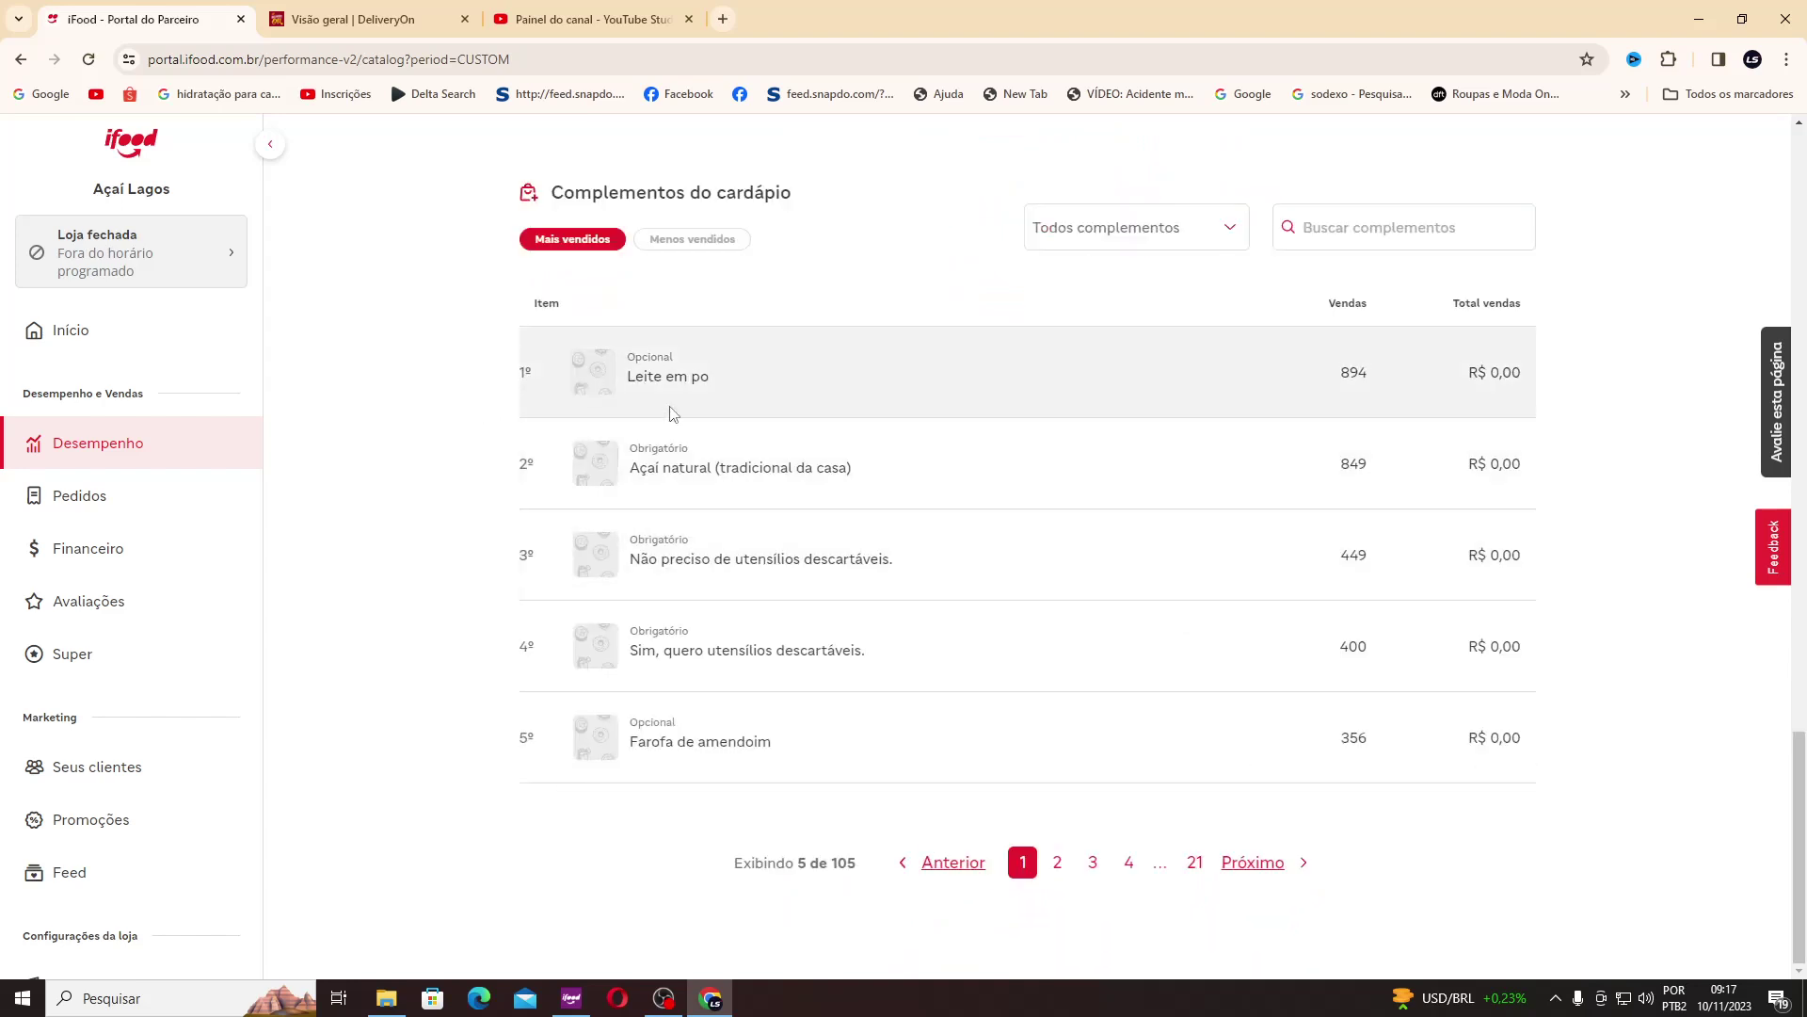
{"action": "left_click_drag", "start_coordinate": [627, 377], "coordinate": [711, 377]}
{"action": "left_click", "coordinate": [361, 513]}
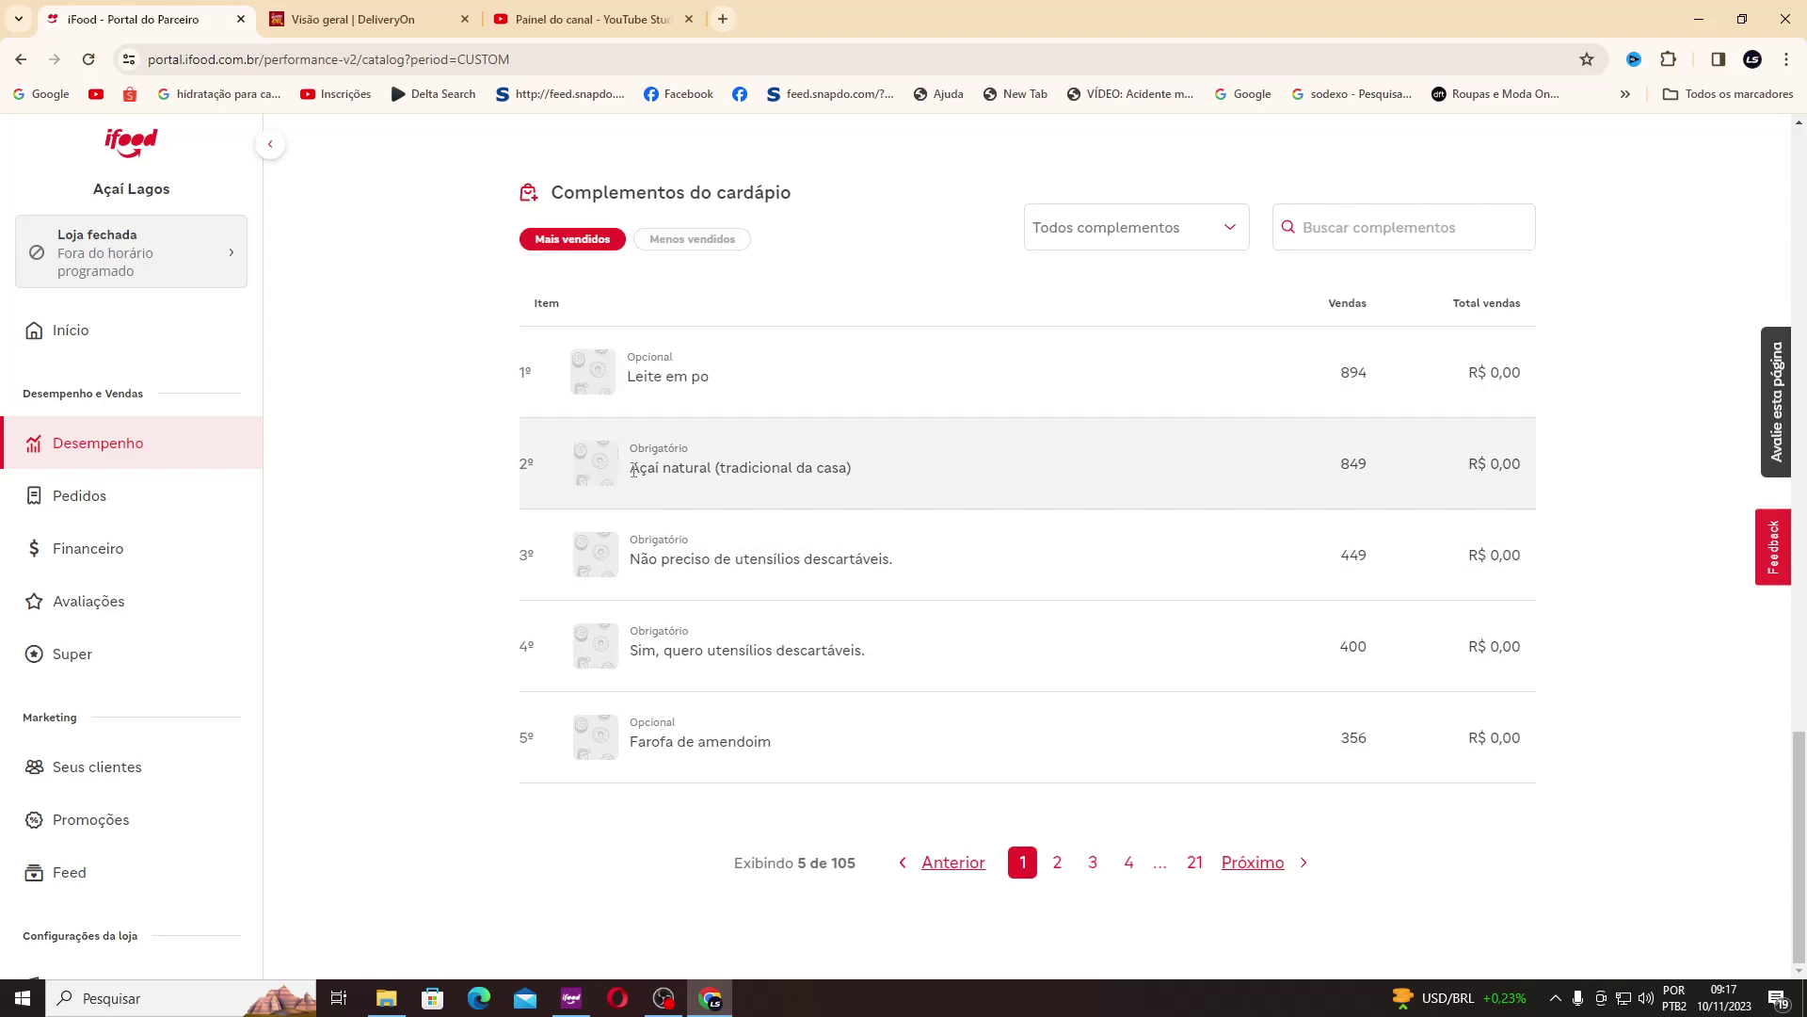
{"action": "left_click_drag", "start_coordinate": [630, 447], "coordinate": [907, 666]}
{"action": "left_click", "coordinate": [419, 518]}
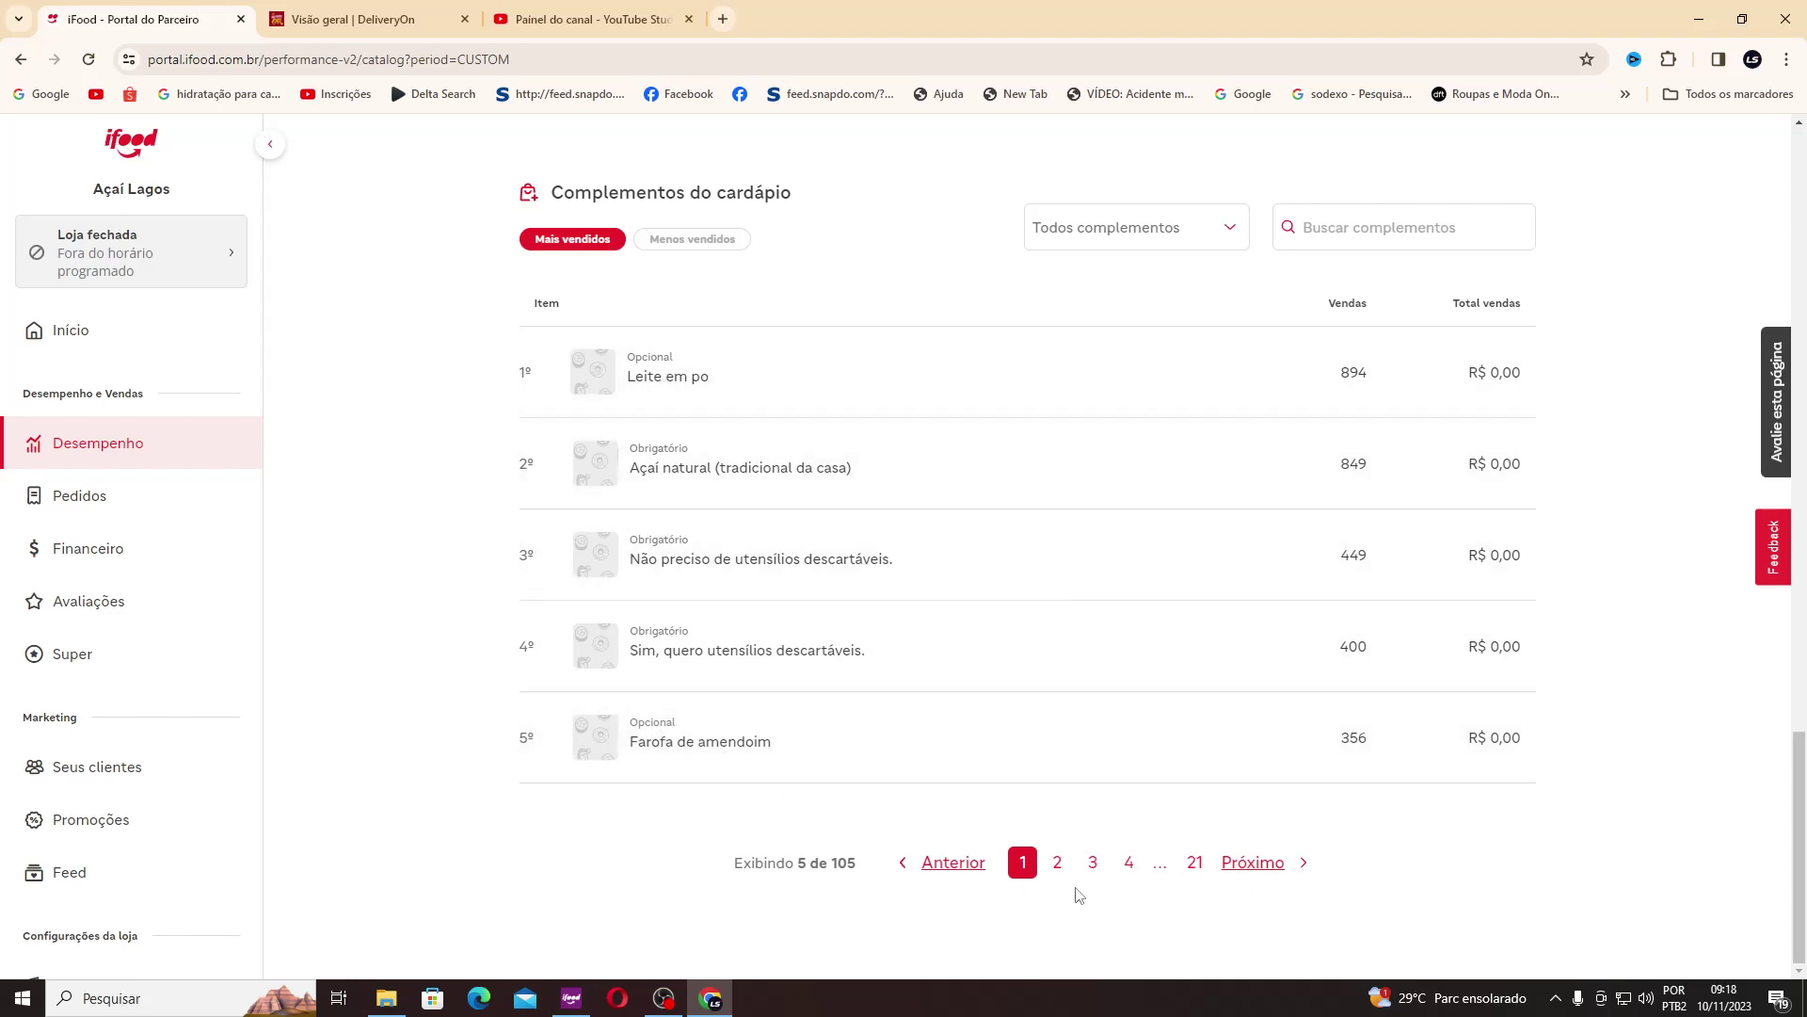
{"action": "left_click", "coordinate": [1056, 864]}
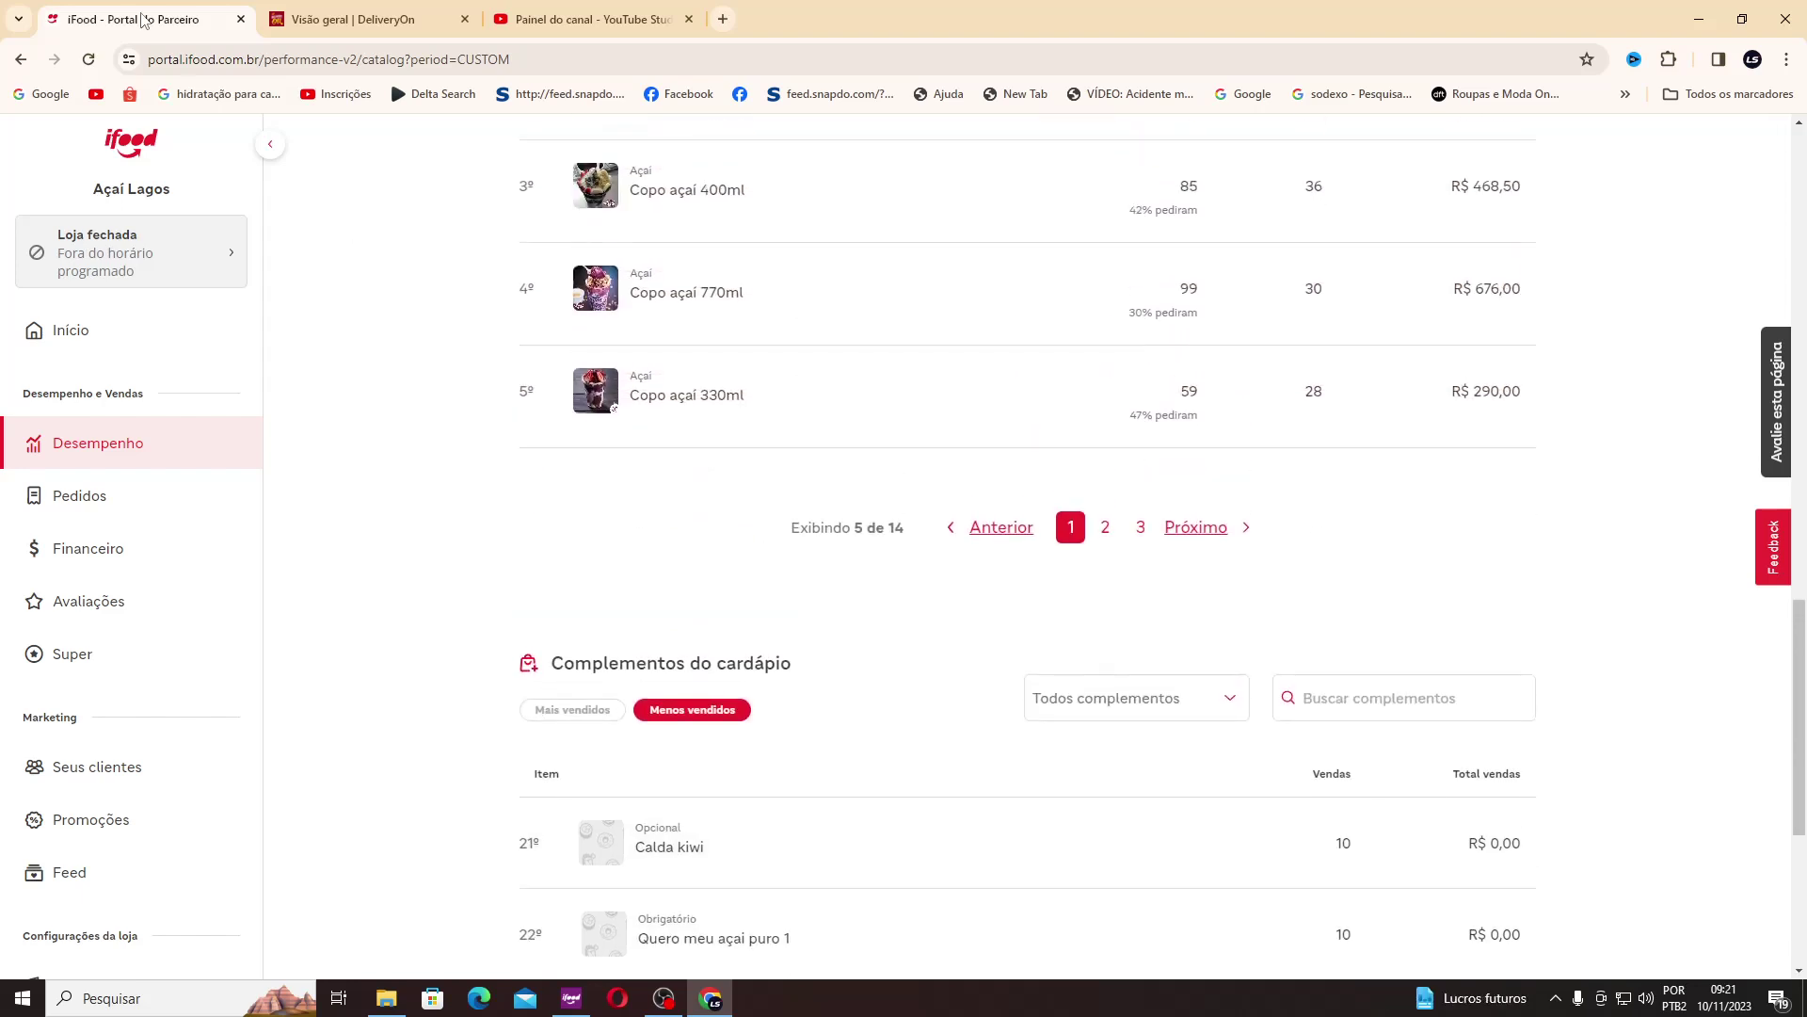
Step: Switch to DeliveryOn and open the Itens Vendidos report
{"action": "left_click", "coordinate": [320, 13]}
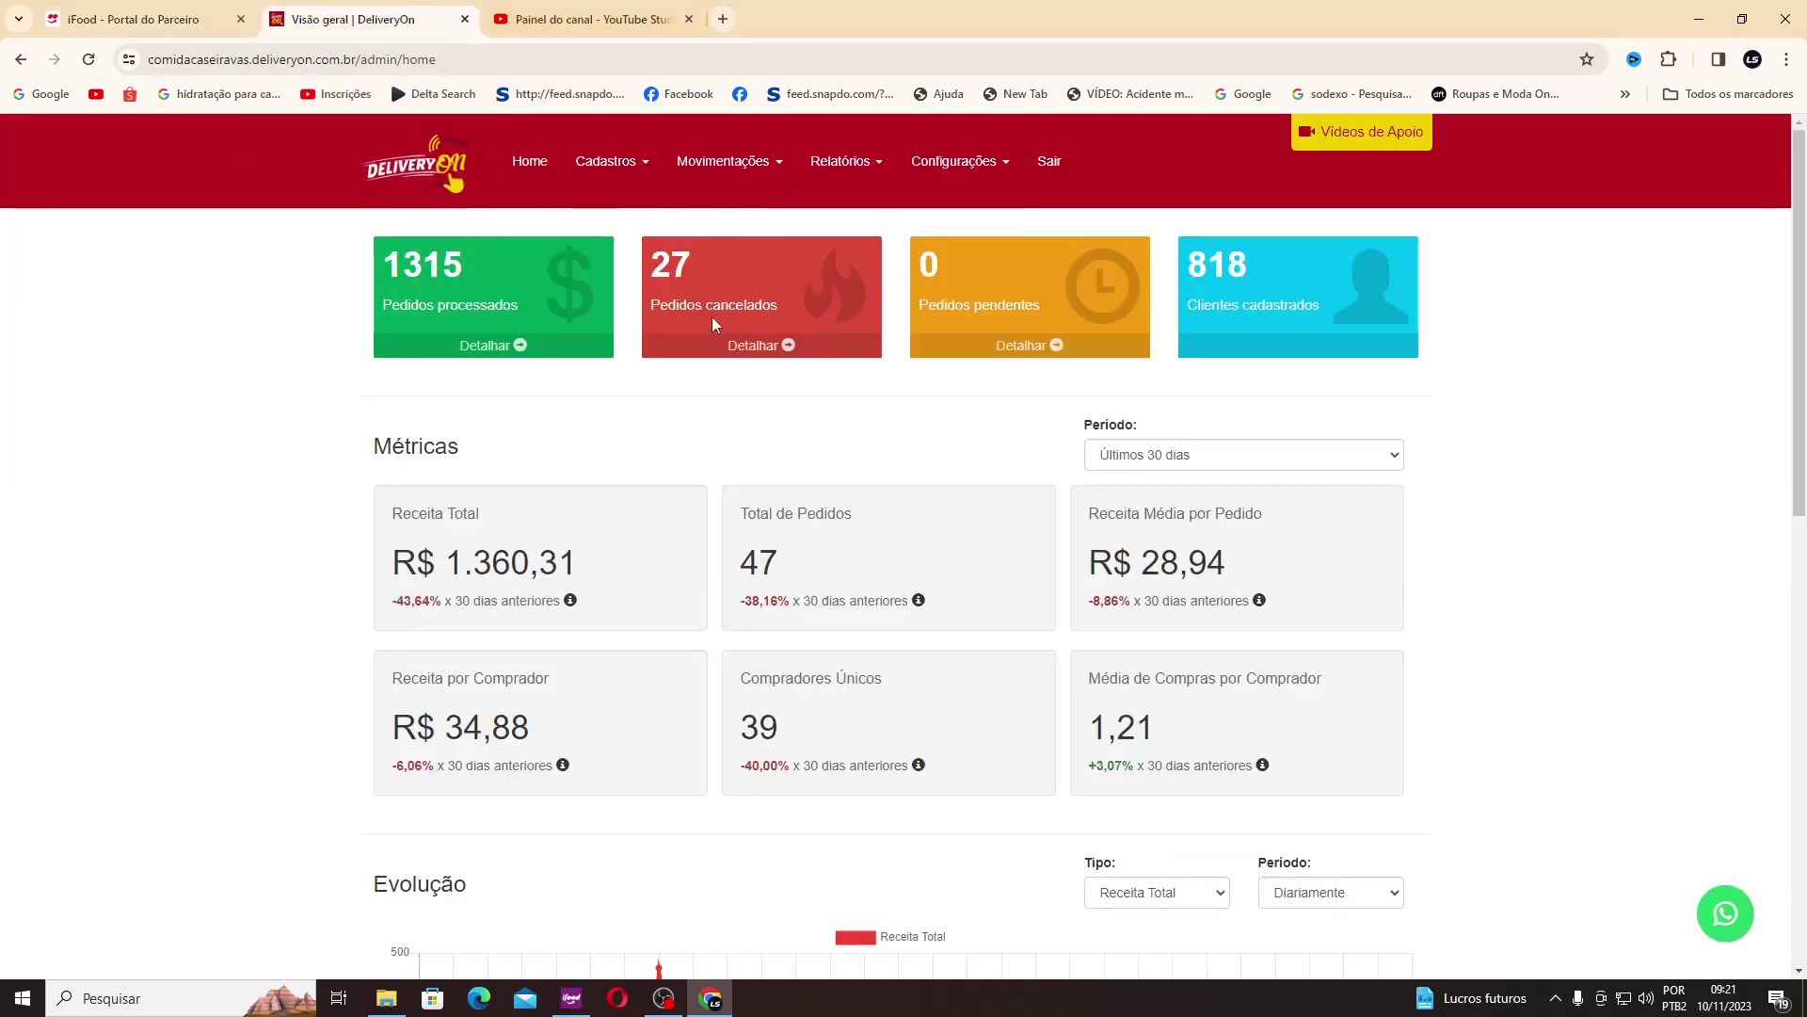
{"action": "mouse_move", "coordinate": [828, 155]}
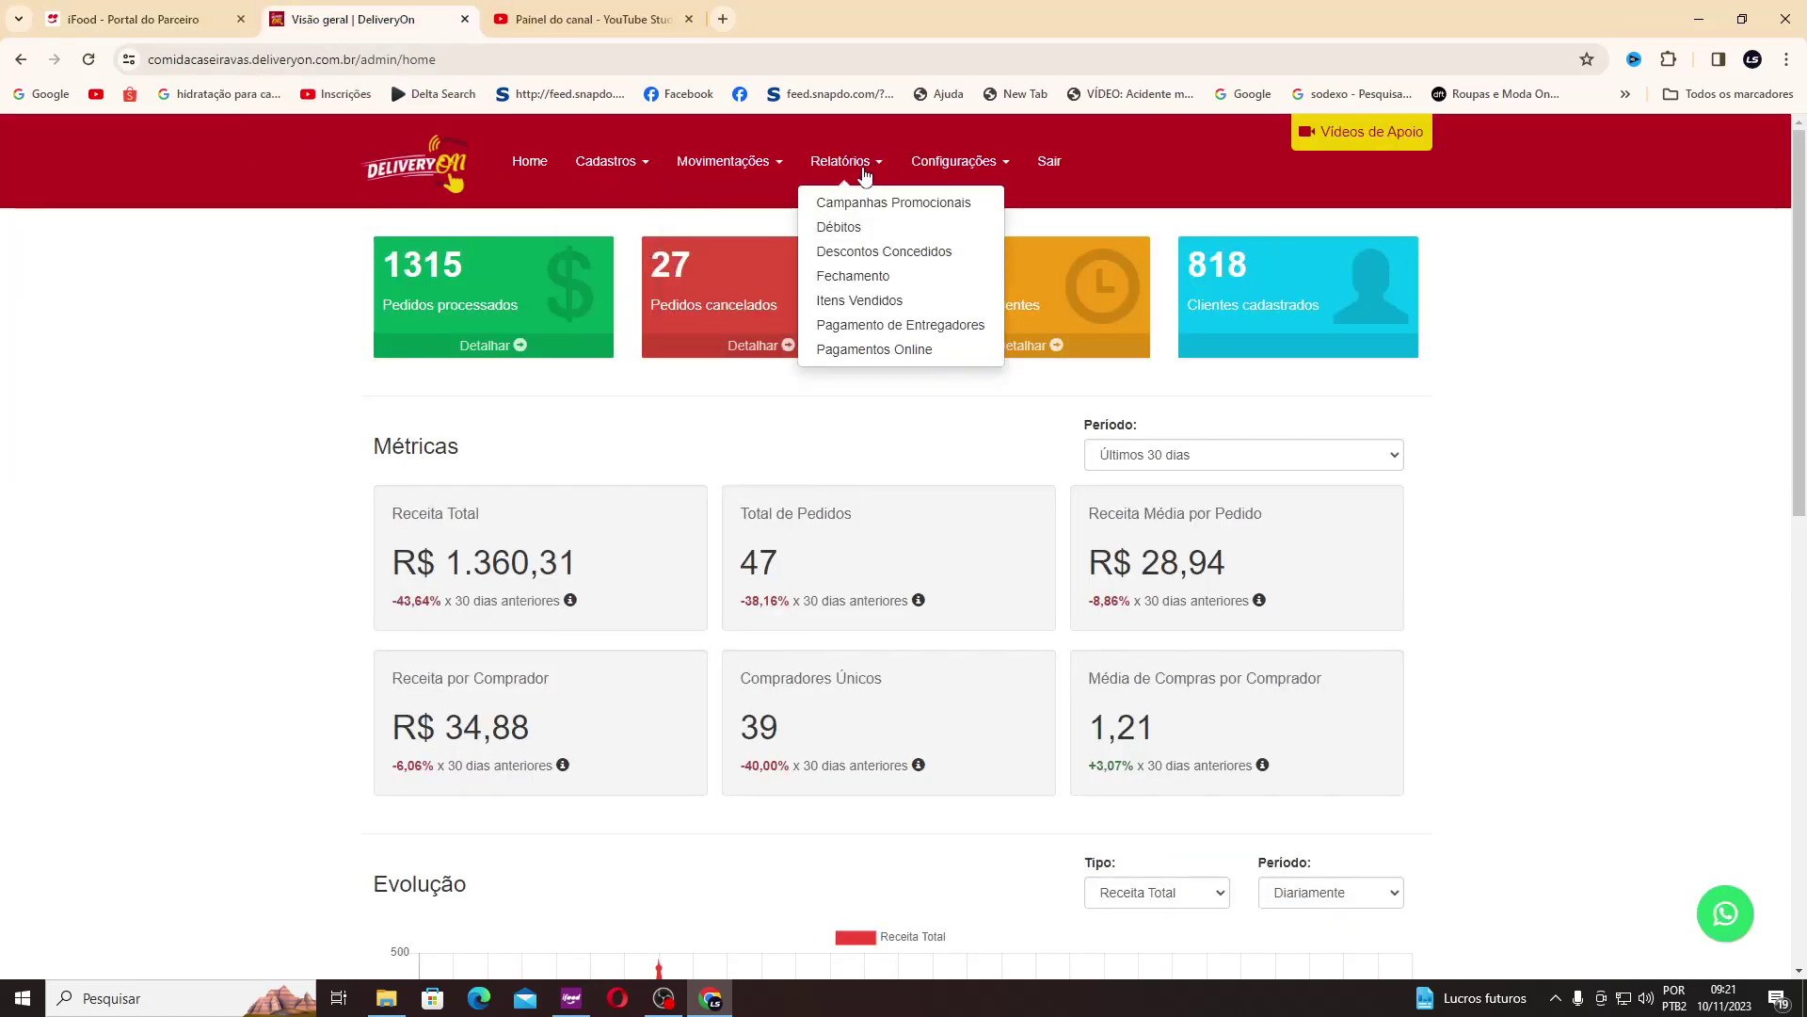
{"action": "left_click", "coordinate": [833, 302]}
Step: Check the start and end dates of the iFood performance filter and return to the DeliveryOn report form
{"action": "left_click", "coordinate": [185, 9]}
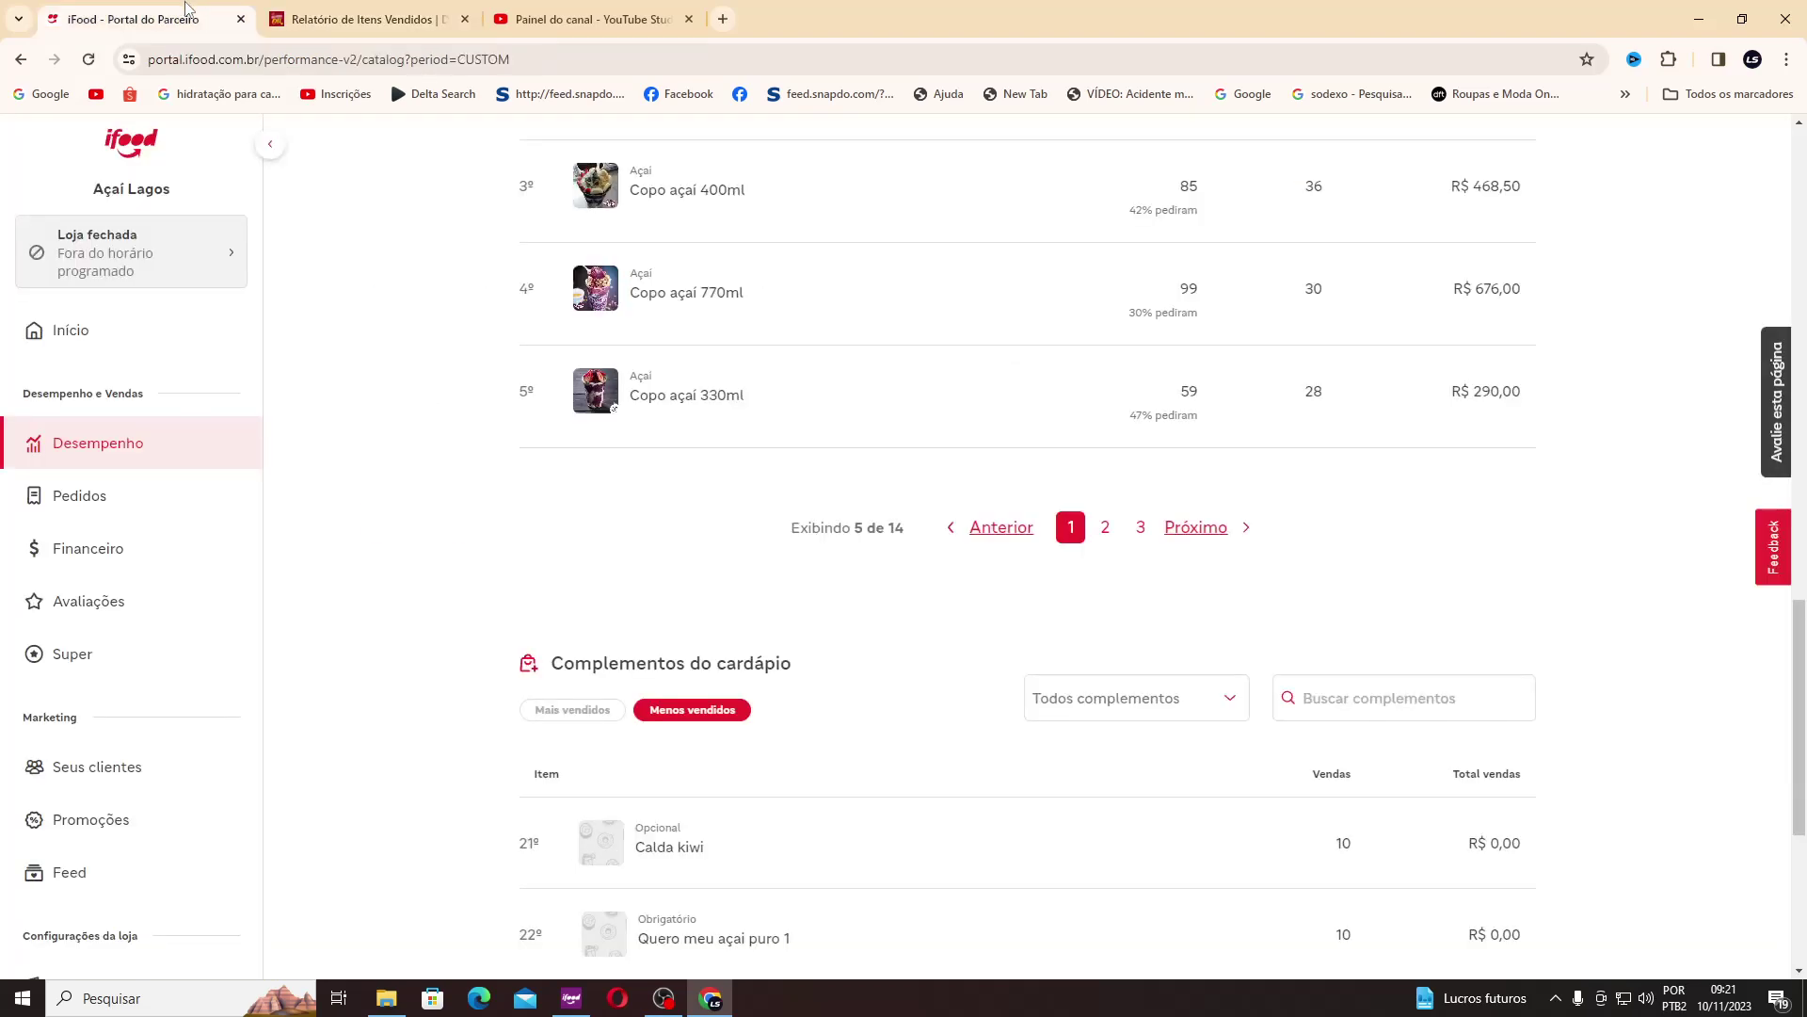
{"action": "scroll", "coordinate": [880, 657], "scroll_direction": "up", "scroll_amount": 20}
{"action": "scroll", "coordinate": [893, 561], "scroll_direction": "down", "scroll_amount": 3}
{"action": "scroll", "coordinate": [851, 612], "scroll_direction": "up", "scroll_amount": 2}
{"action": "scroll", "coordinate": [851, 621], "scroll_direction": "down", "scroll_amount": 2}
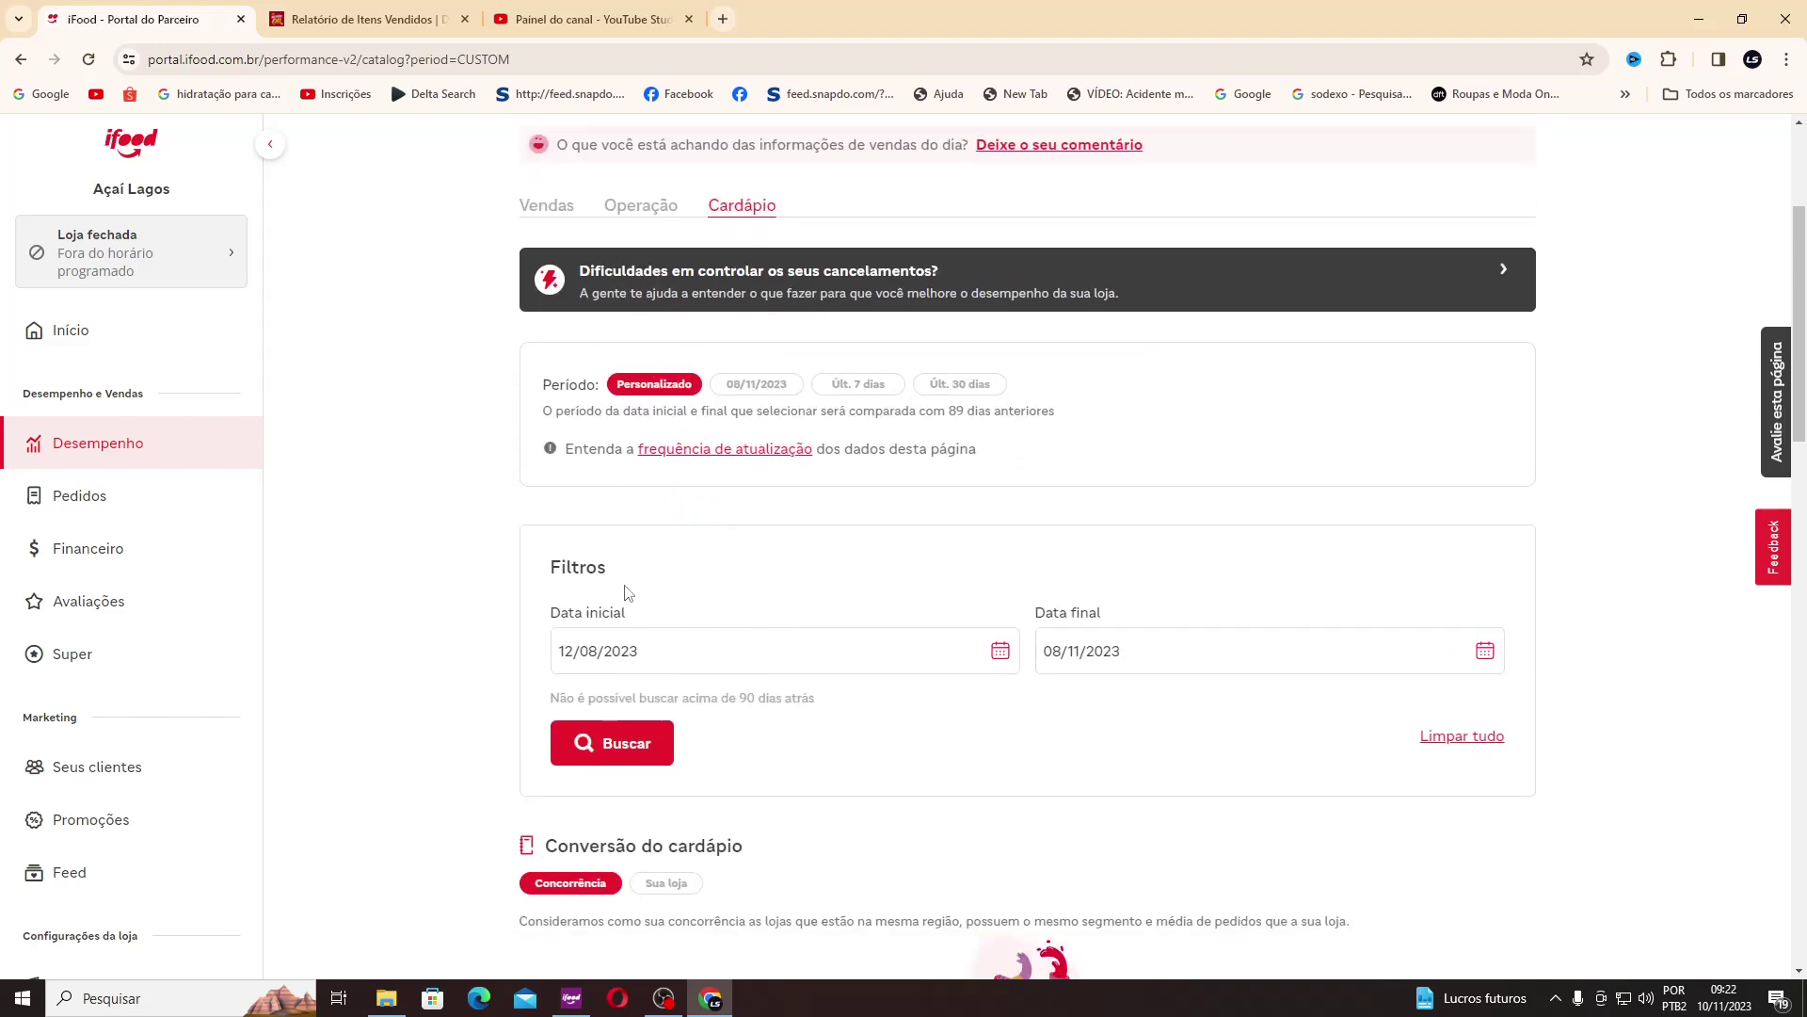
{"action": "left_click", "coordinate": [462, 14]}
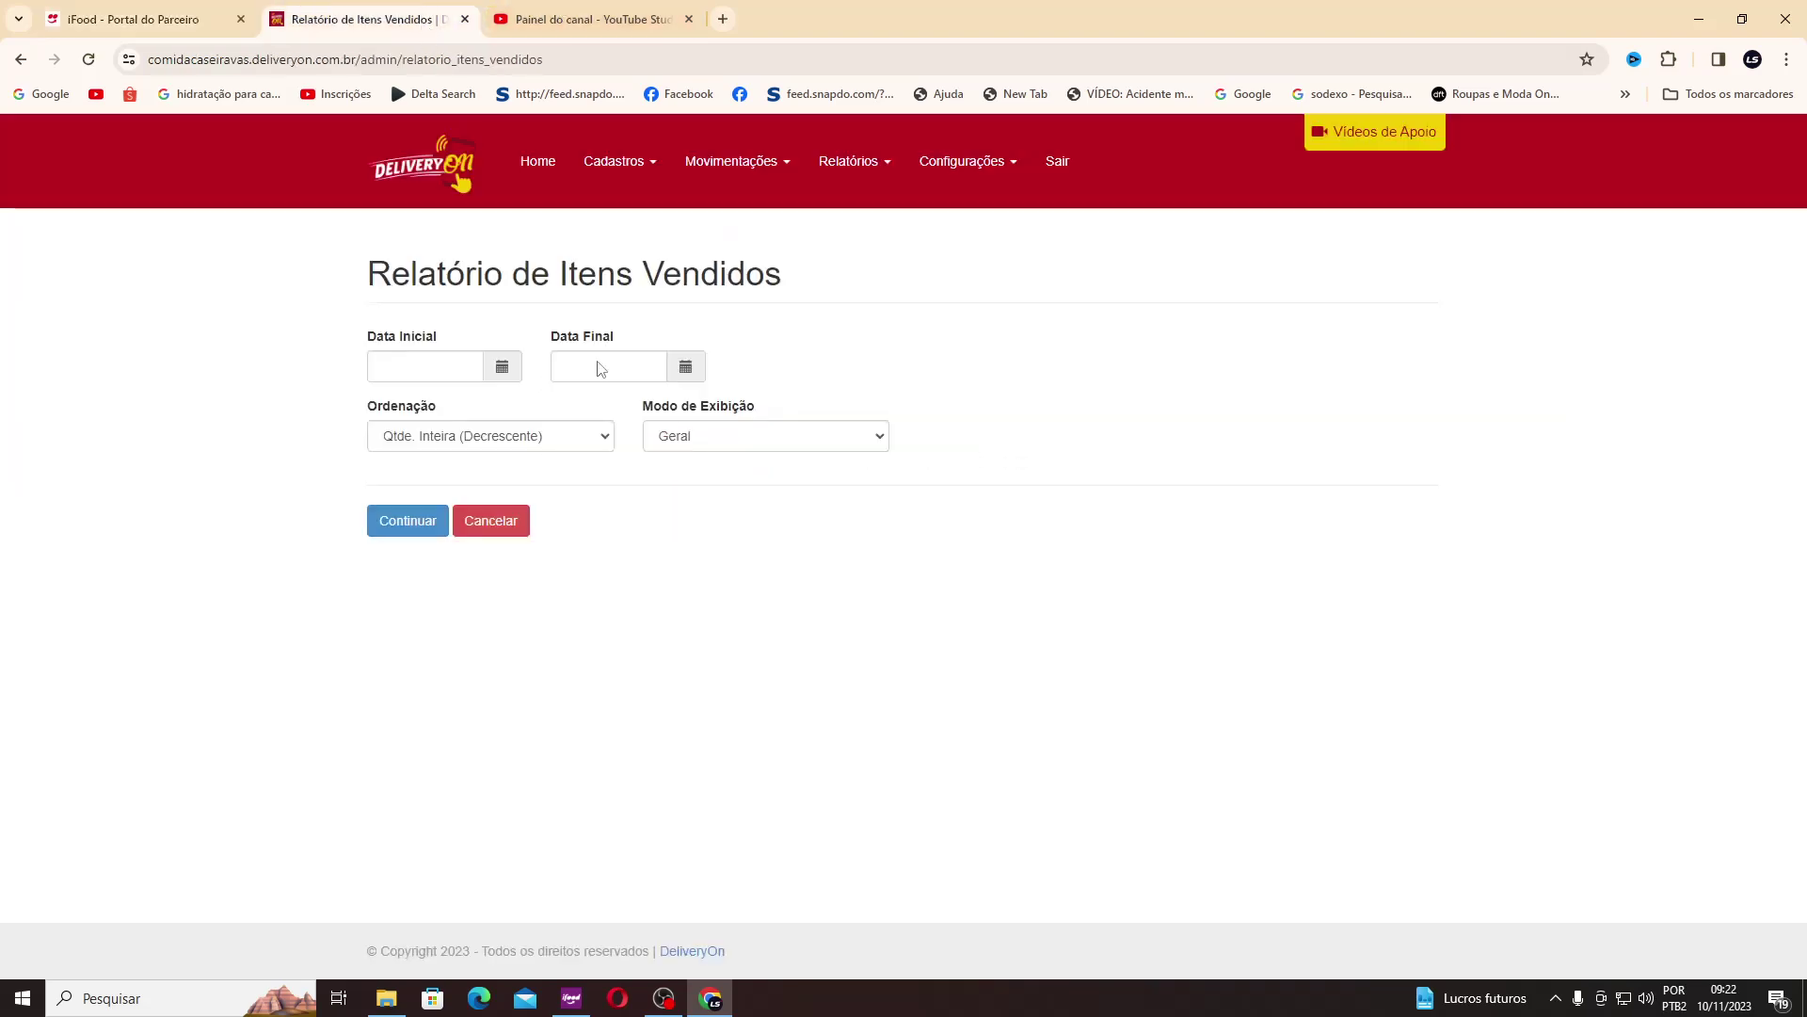
Step: Set the sold-items report's Data Inicial to 12/08/2023
{"action": "left_click", "coordinate": [504, 367]}
{"action": "left_click", "coordinate": [507, 404]}
{"action": "left_click", "coordinate": [507, 403]}
{"action": "left_click", "coordinate": [507, 404]}
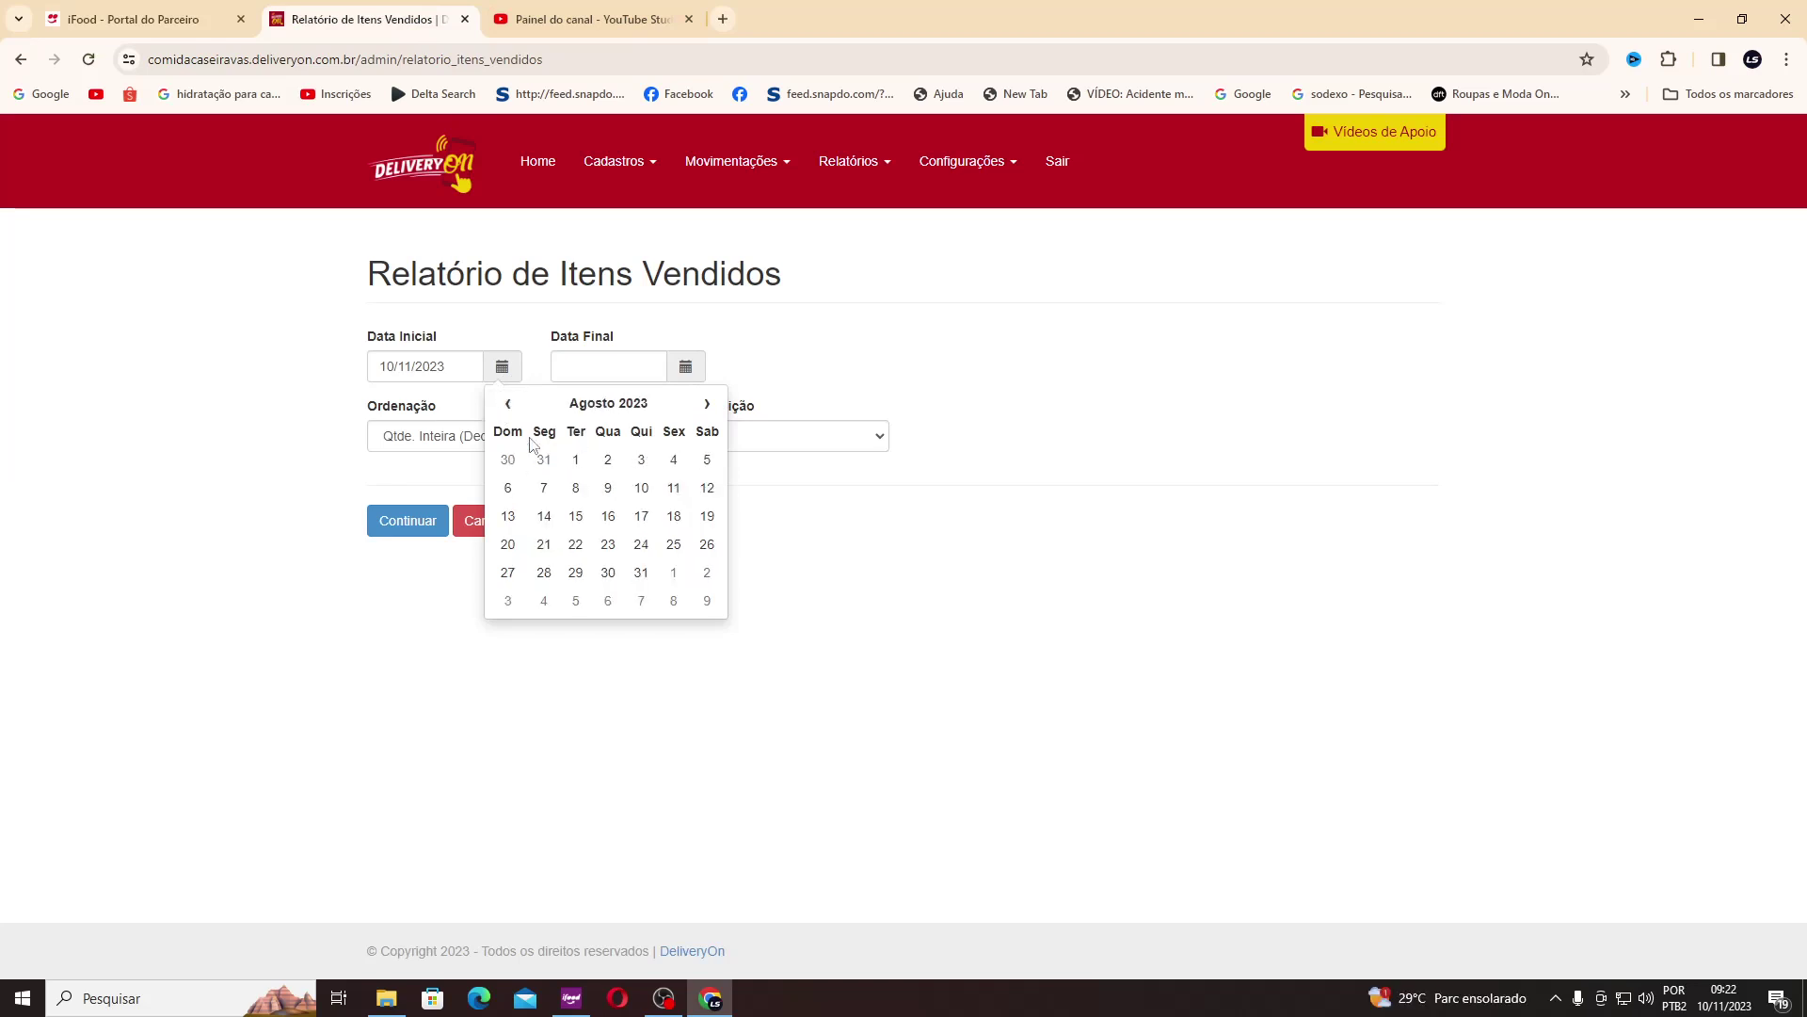
{"action": "left_click", "coordinate": [707, 488]}
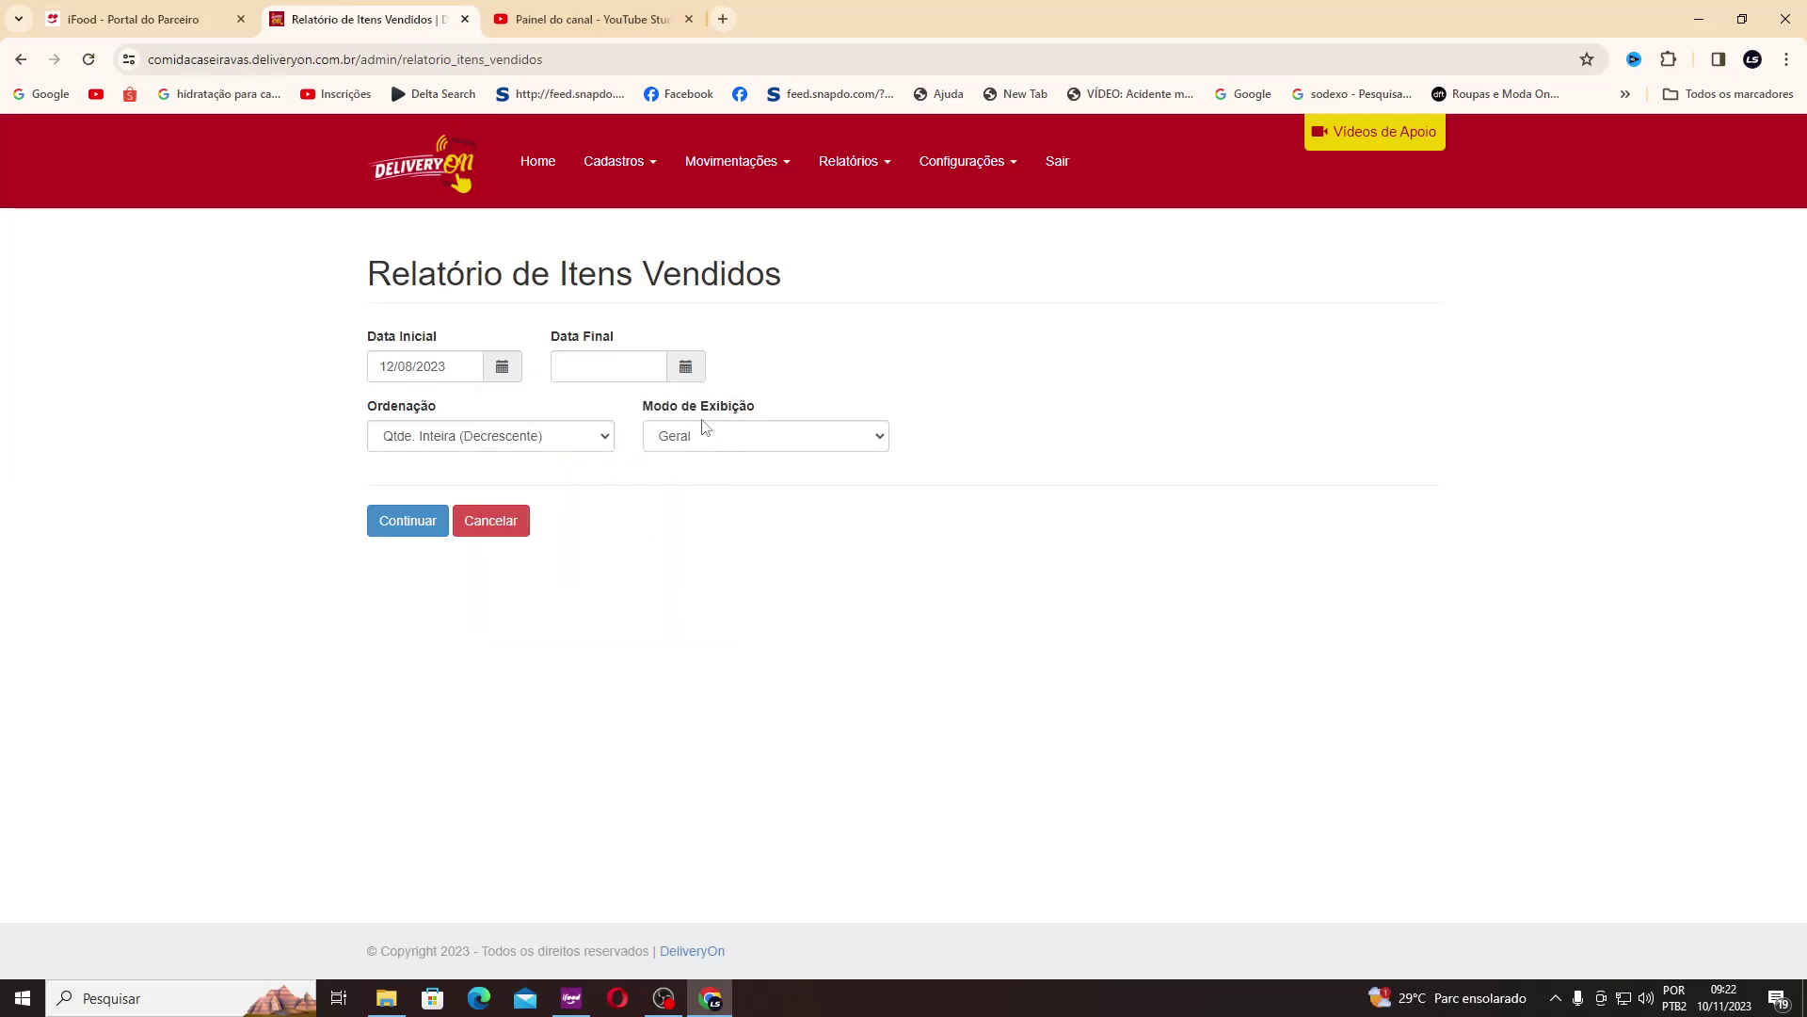
Step: Set the sold-items report's Data Final to 08/11/2023
{"action": "left_click", "coordinate": [686, 367]}
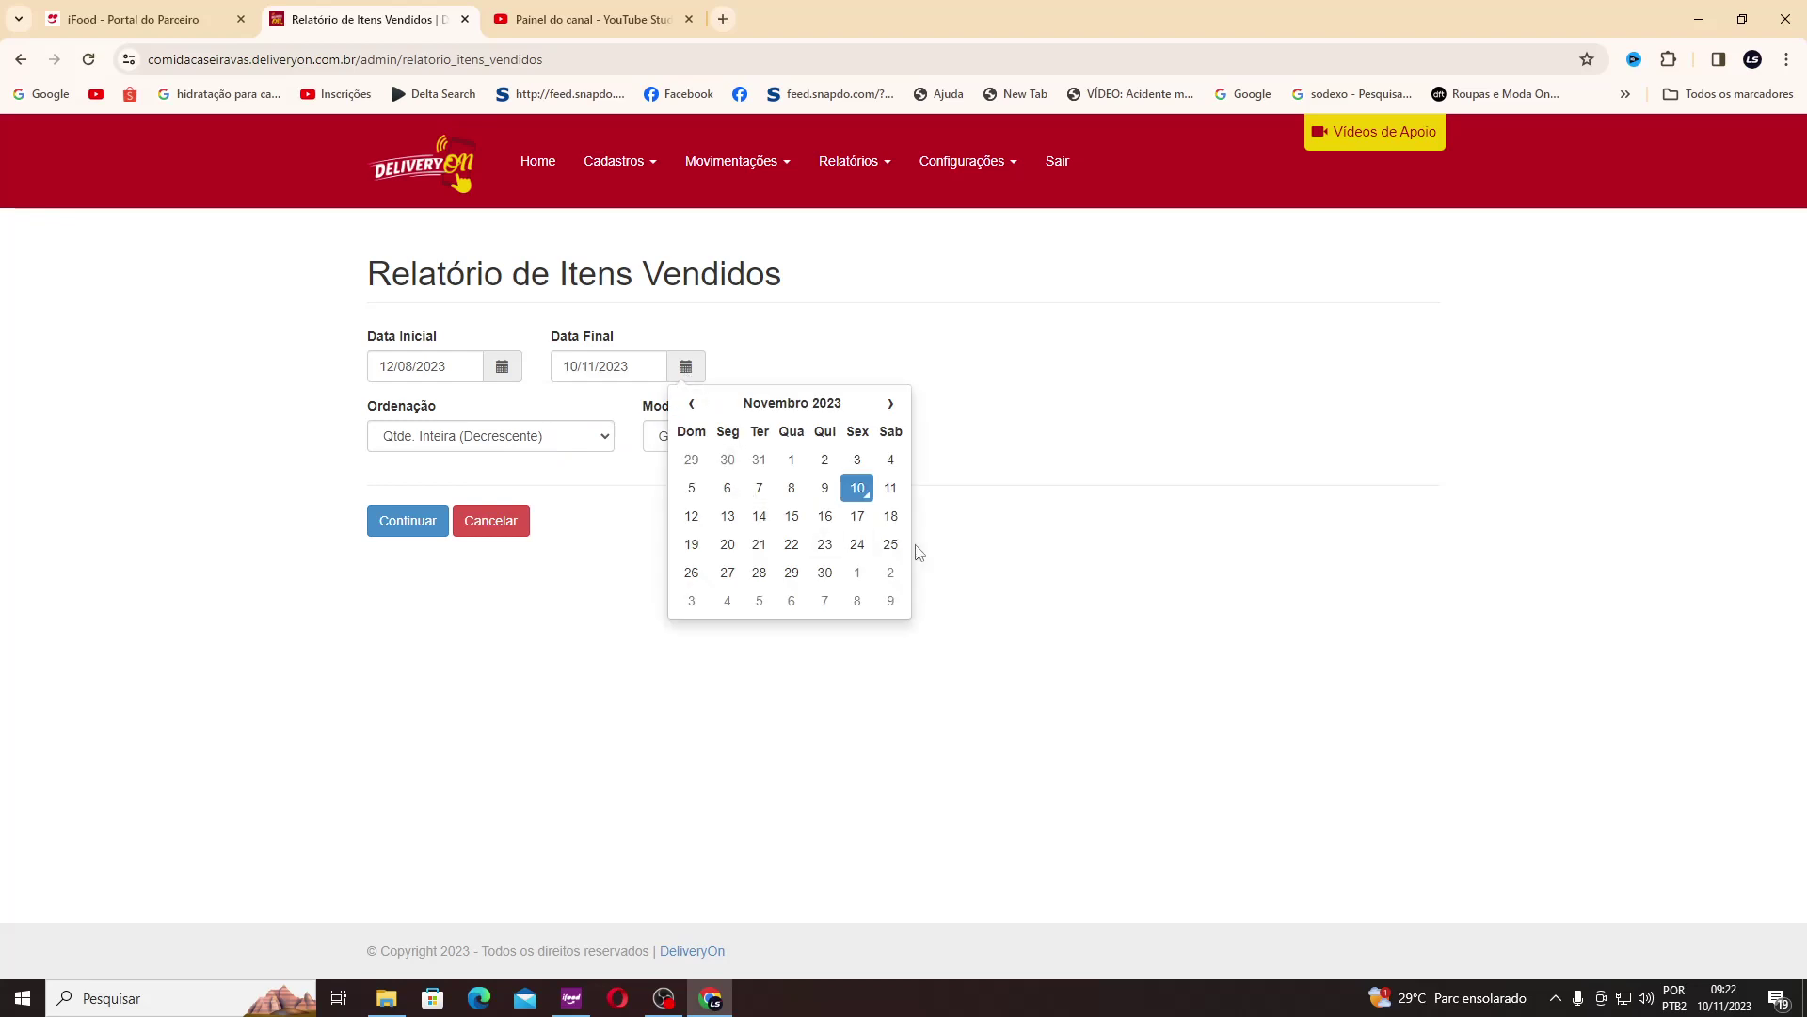
{"action": "left_click", "coordinate": [891, 403]}
{"action": "left_click", "coordinate": [890, 403]}
{"action": "left_click", "coordinate": [891, 404]}
{"action": "left_click", "coordinate": [891, 404]}
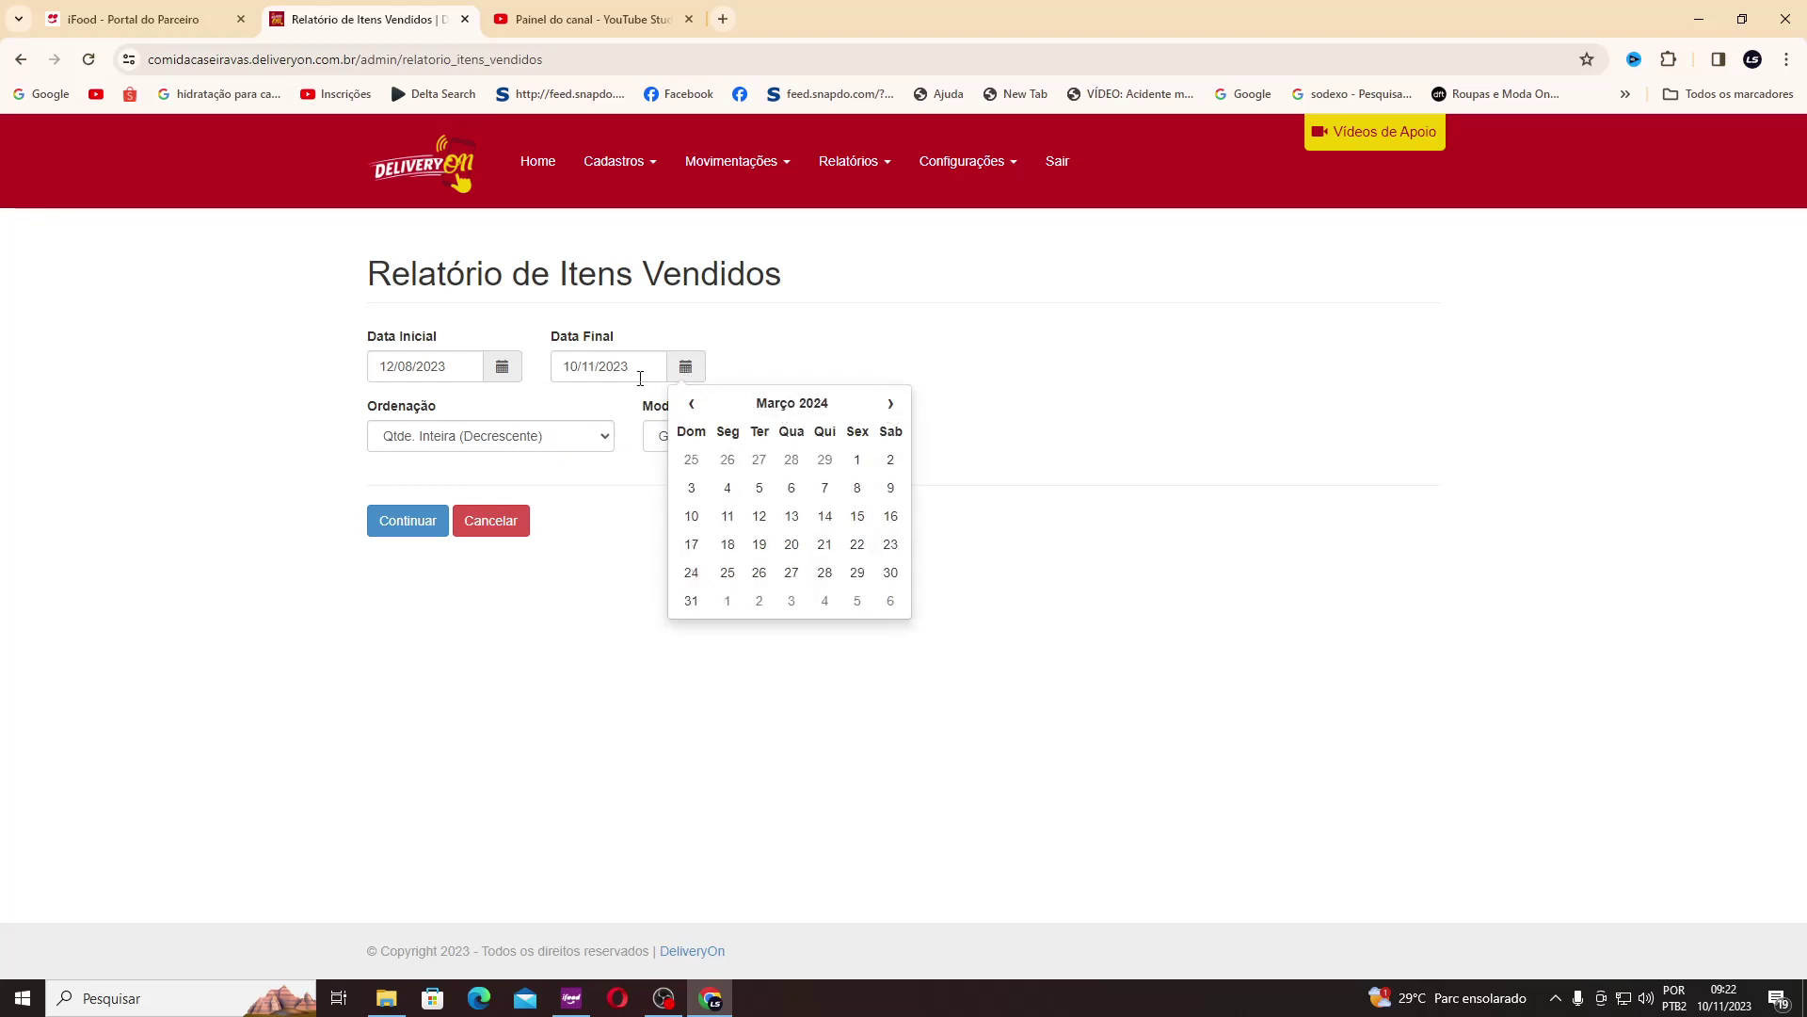
{"action": "left_click", "coordinate": [682, 404]}
{"action": "left_click", "coordinate": [683, 404]}
{"action": "left_click", "coordinate": [683, 404]}
{"action": "left_click", "coordinate": [682, 403]}
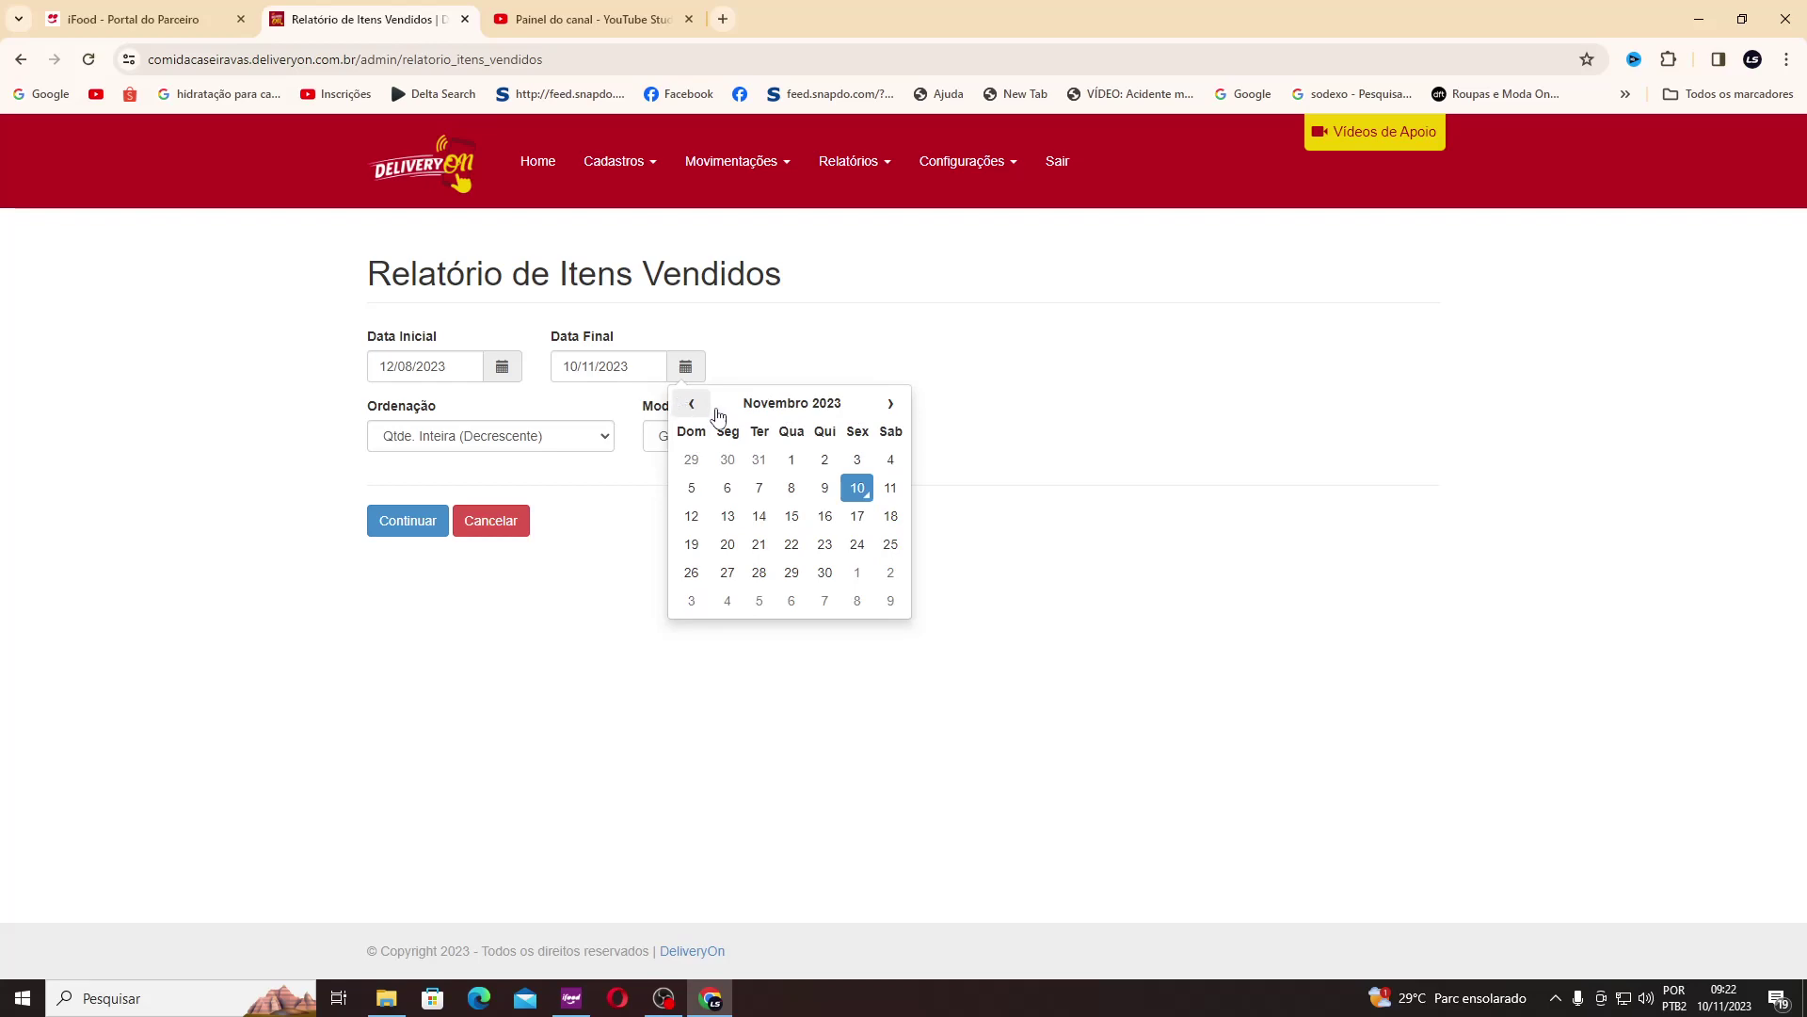
{"action": "left_click", "coordinate": [788, 488]}
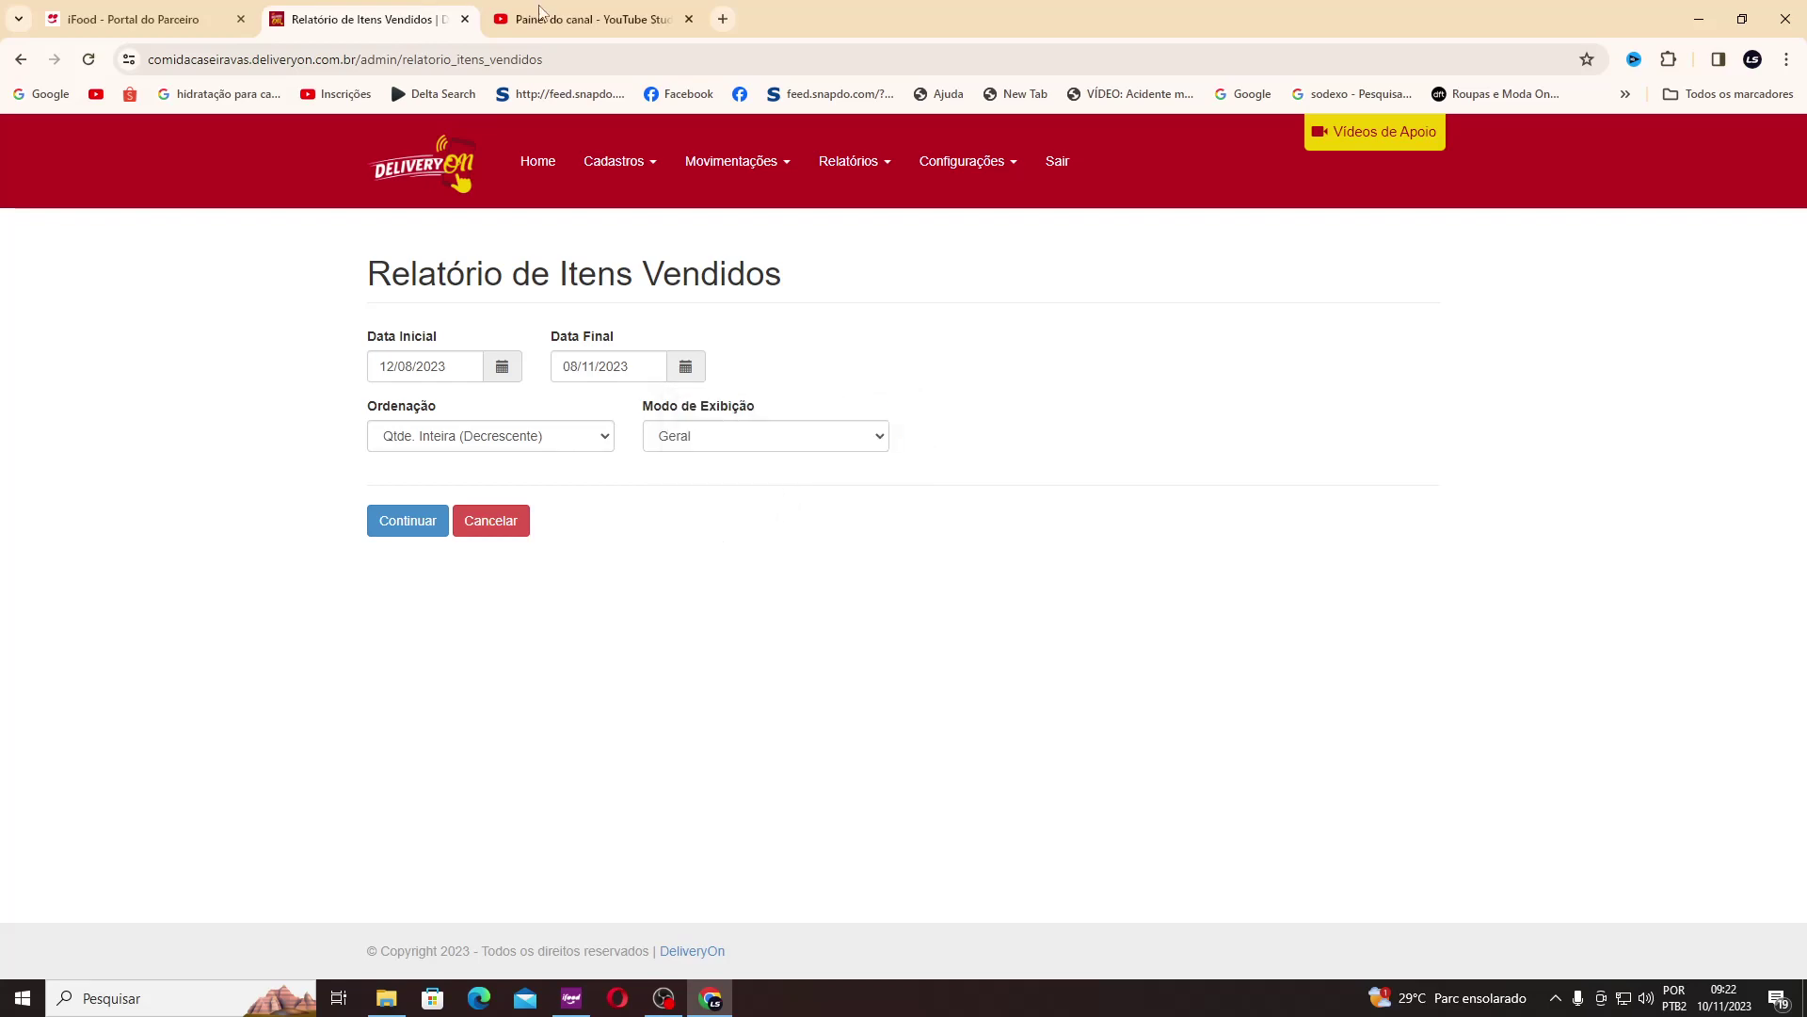
Step: Generate the sold-items report and review its product table down to the Adicionais section
{"action": "left_click", "coordinate": [650, 17]}
{"action": "left_click", "coordinate": [367, 19]}
{"action": "left_click", "coordinate": [407, 524]}
{"action": "scroll", "coordinate": [406, 523], "scroll_direction": "down", "scroll_amount": 3}
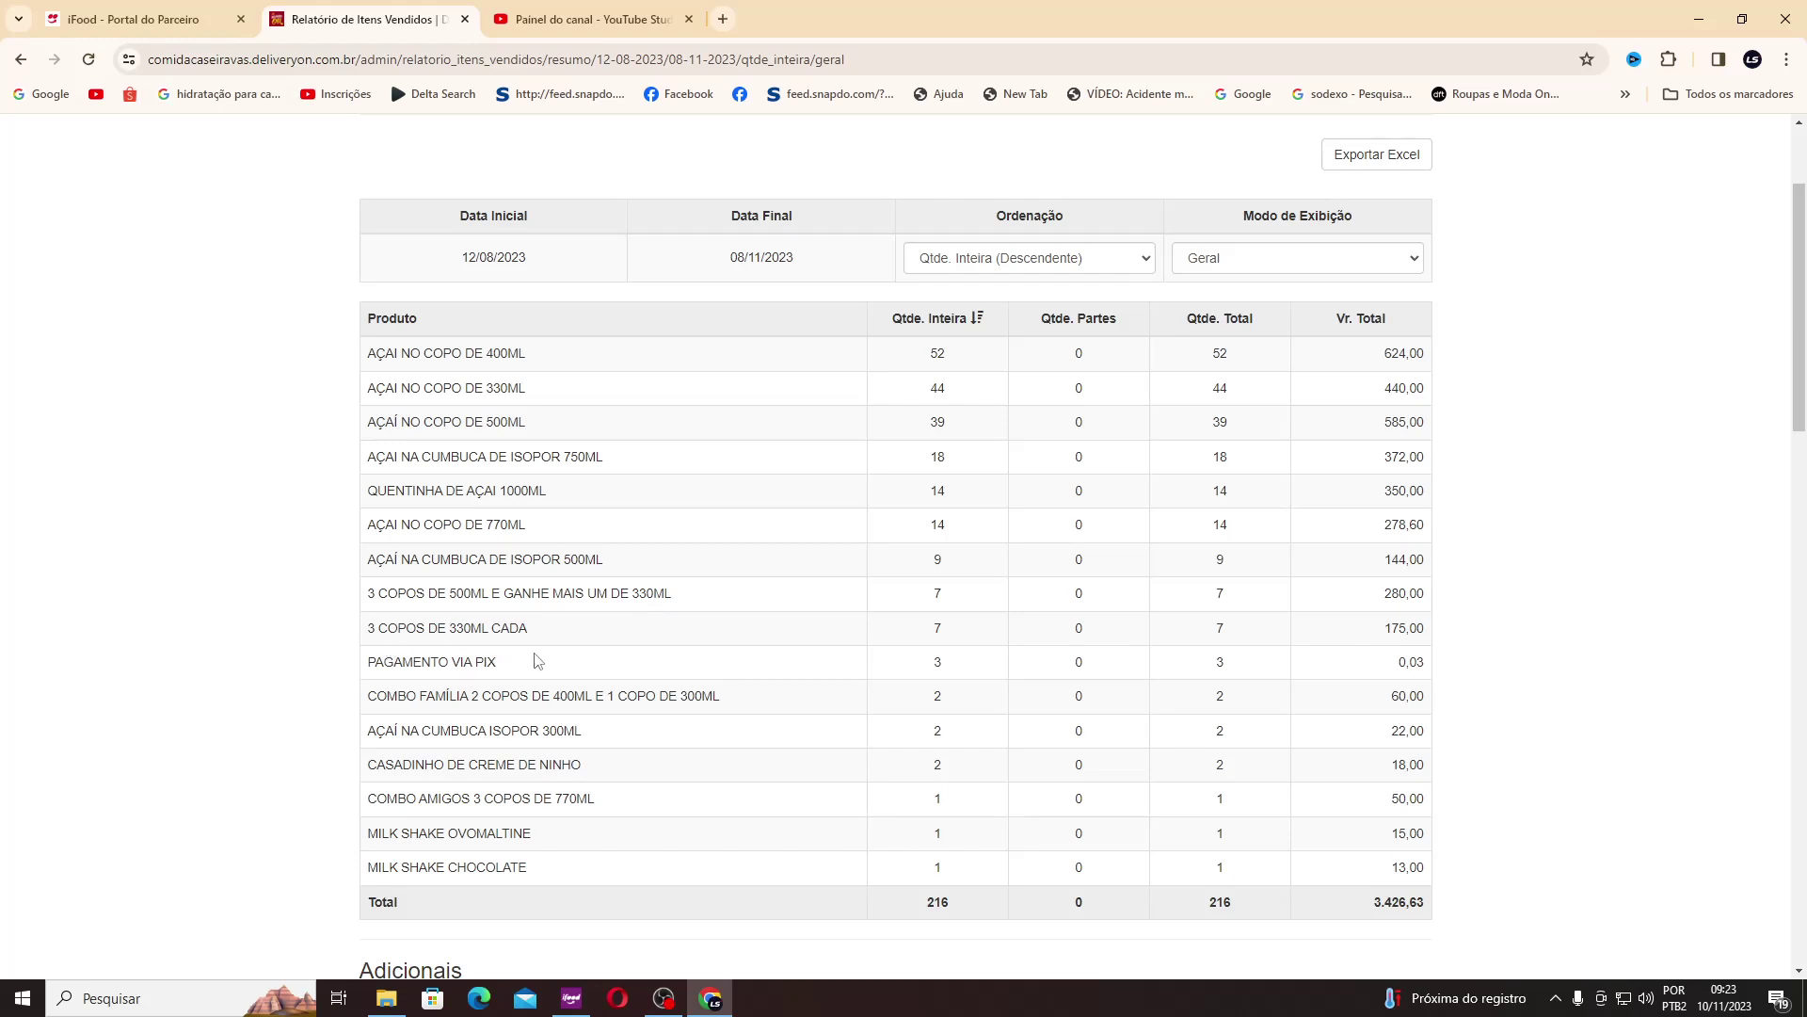
{"action": "scroll", "coordinate": [475, 693], "scroll_direction": "down", "scroll_amount": 1}
{"action": "scroll", "coordinate": [476, 693], "scroll_direction": "down", "scroll_amount": 3}
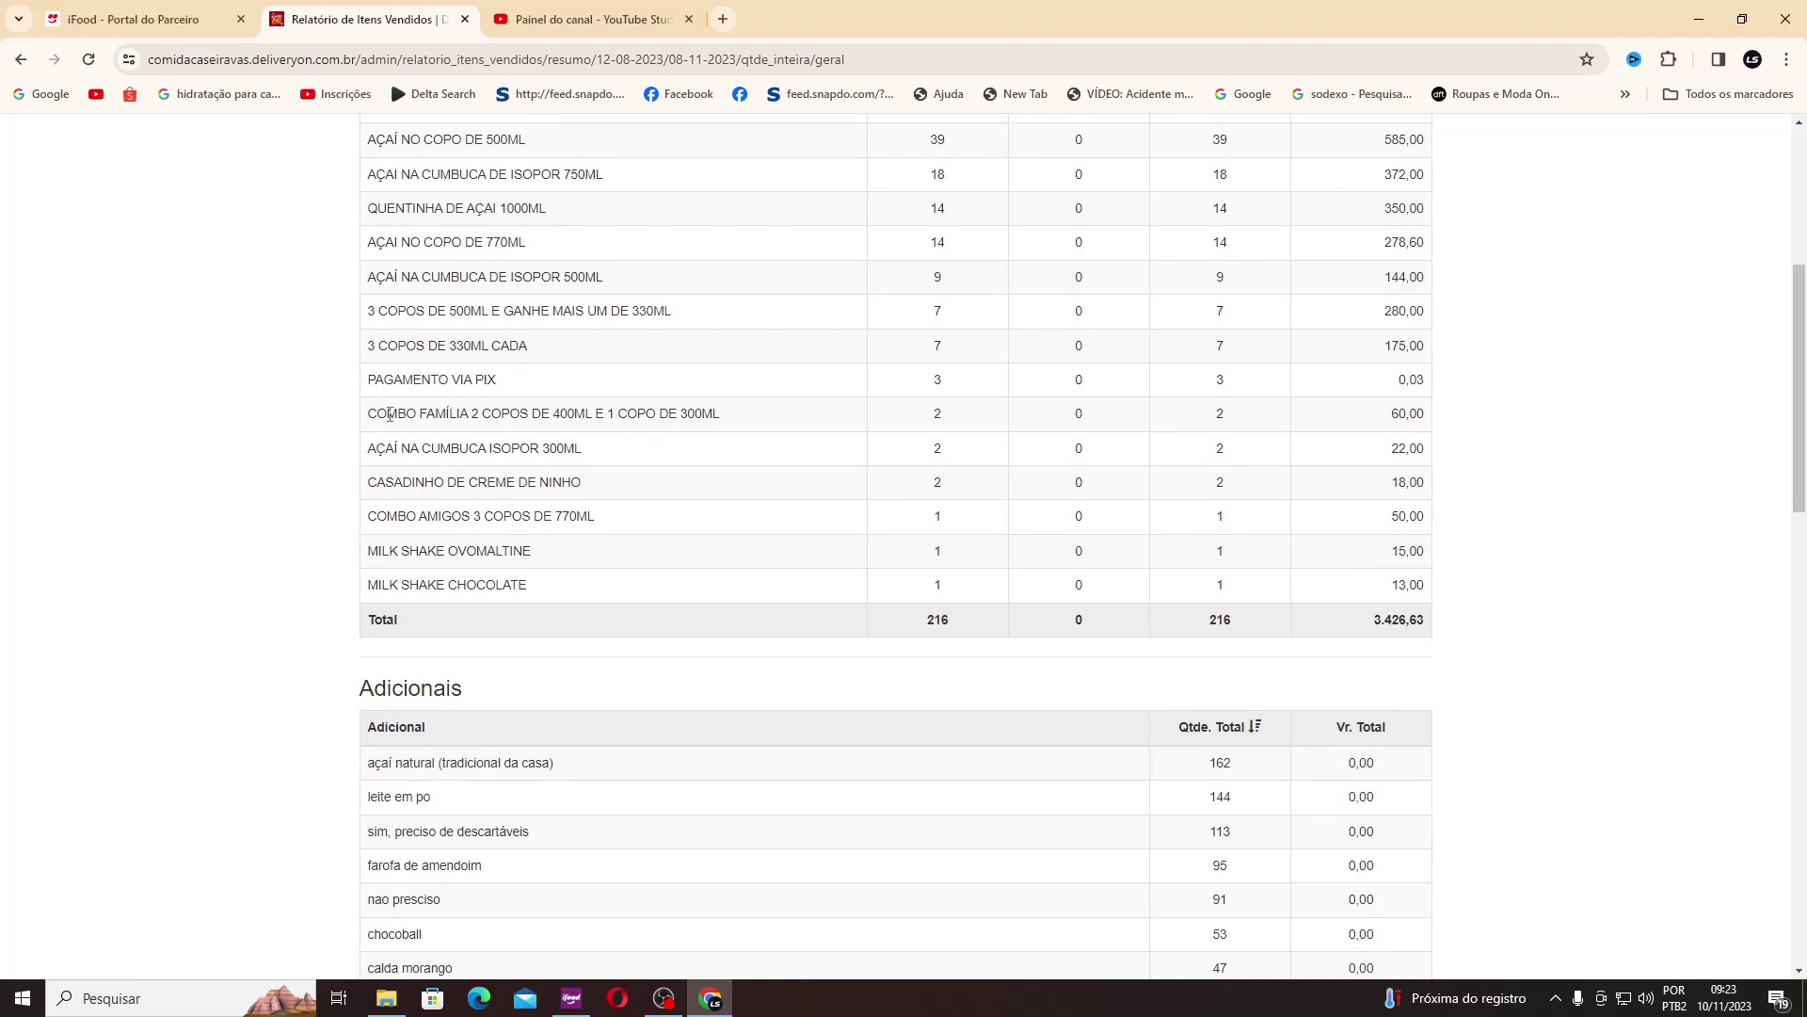
Step: Review the lower rows of the product sales table, from PAGAMENTO VIA PIX to MILK SHAKE CHOCOLATE, against the report's top rows
{"action": "left_click_drag", "start_coordinate": [368, 379], "coordinate": [527, 397]}
{"action": "left_click", "coordinate": [414, 446]}
{"action": "scroll", "coordinate": [948, 326], "scroll_direction": "up", "scroll_amount": 3}
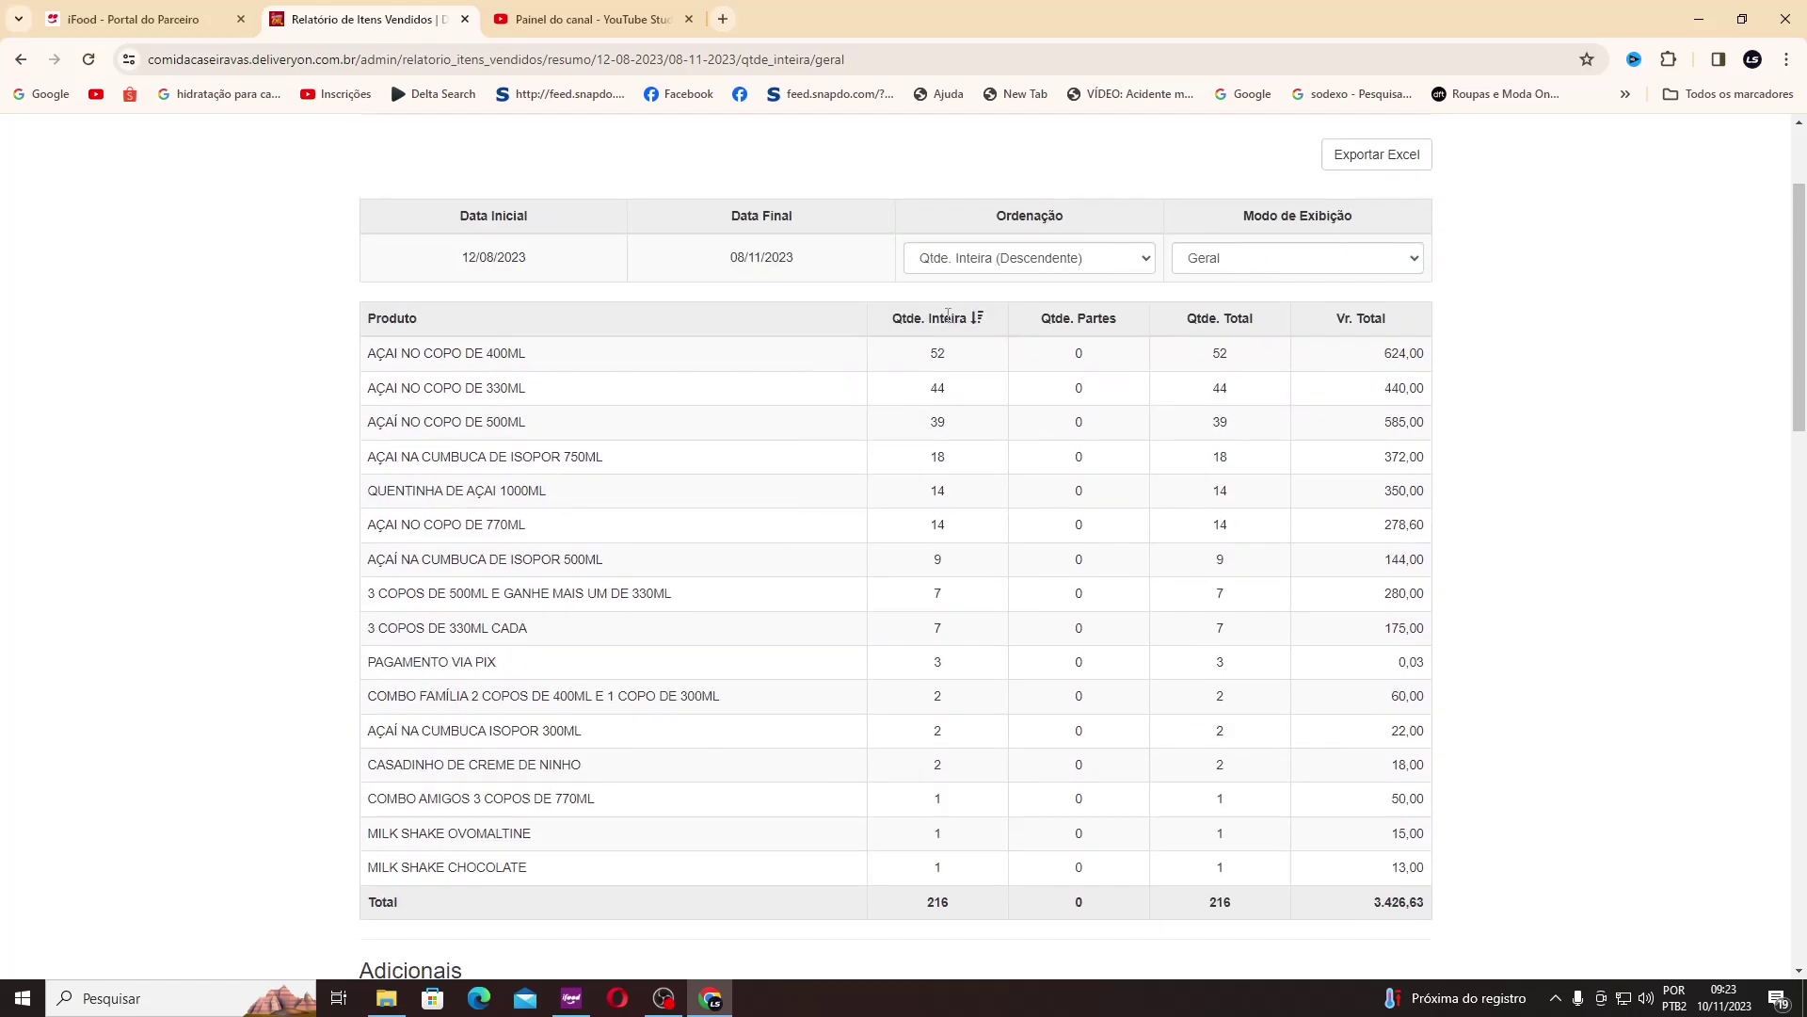
{"action": "scroll", "coordinate": [948, 317], "scroll_direction": "down", "scroll_amount": 3}
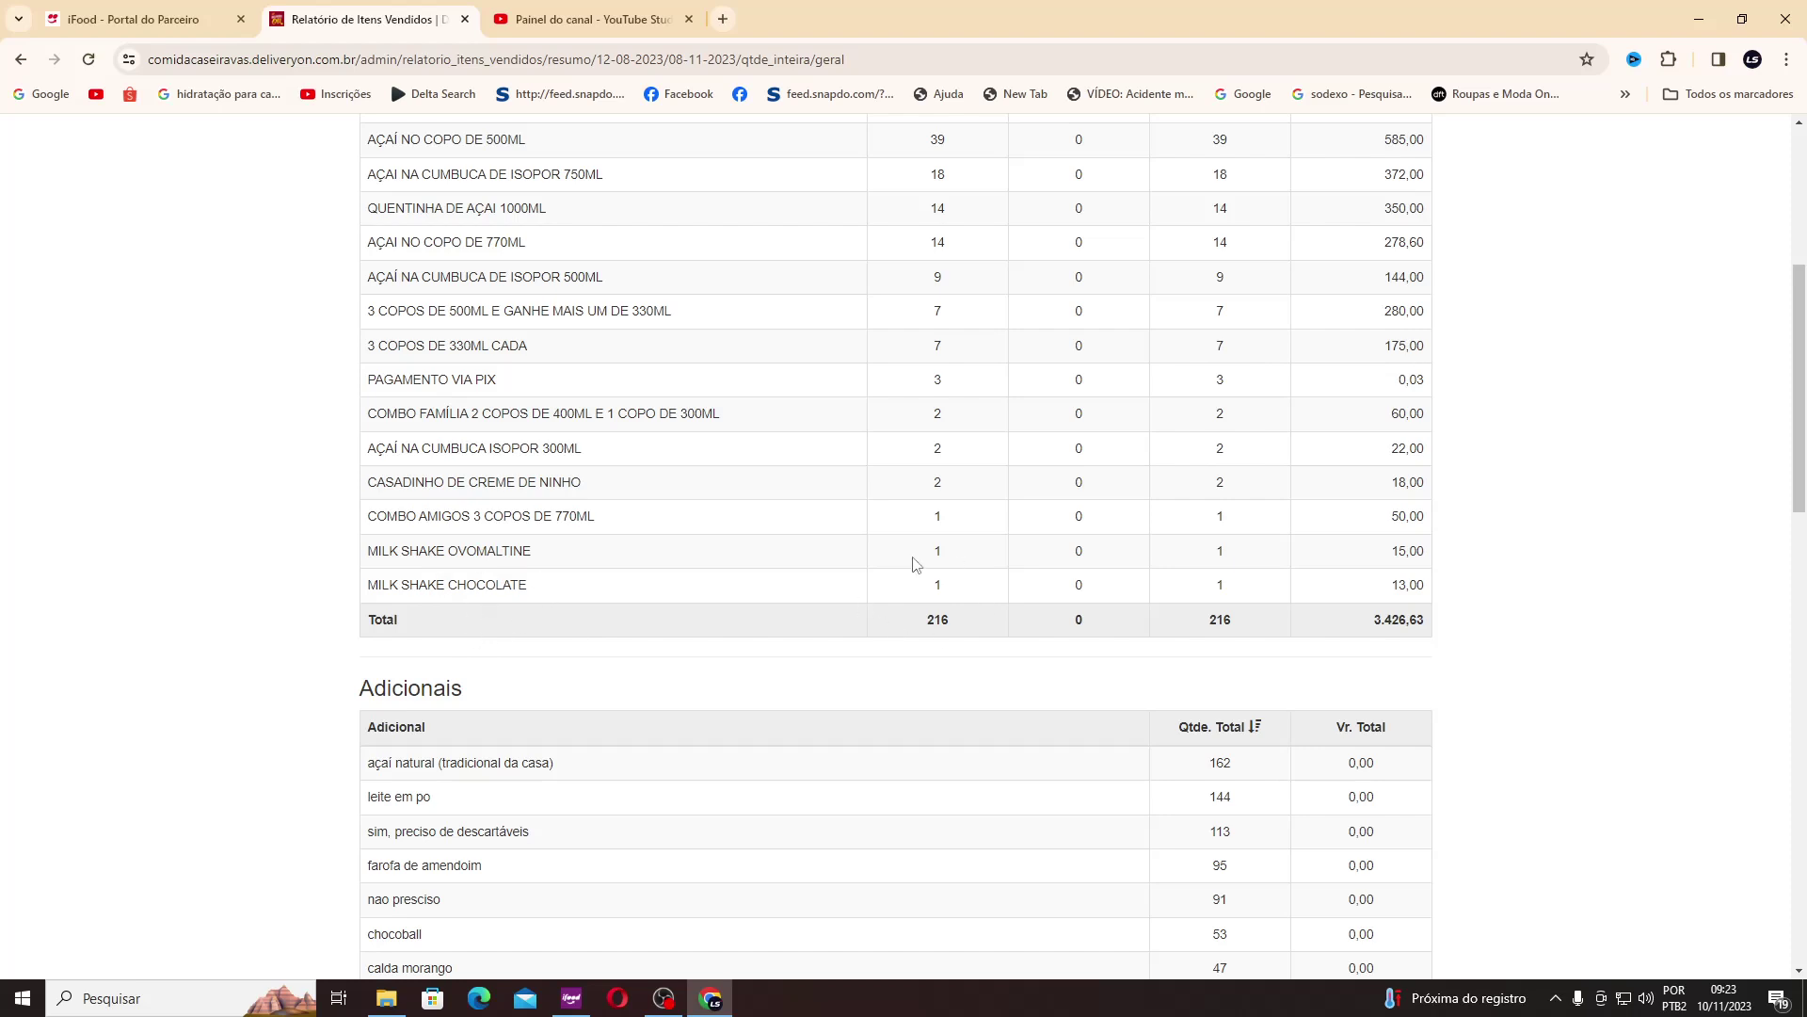
{"action": "scroll", "coordinate": [910, 635], "scroll_direction": "up", "scroll_amount": 1}
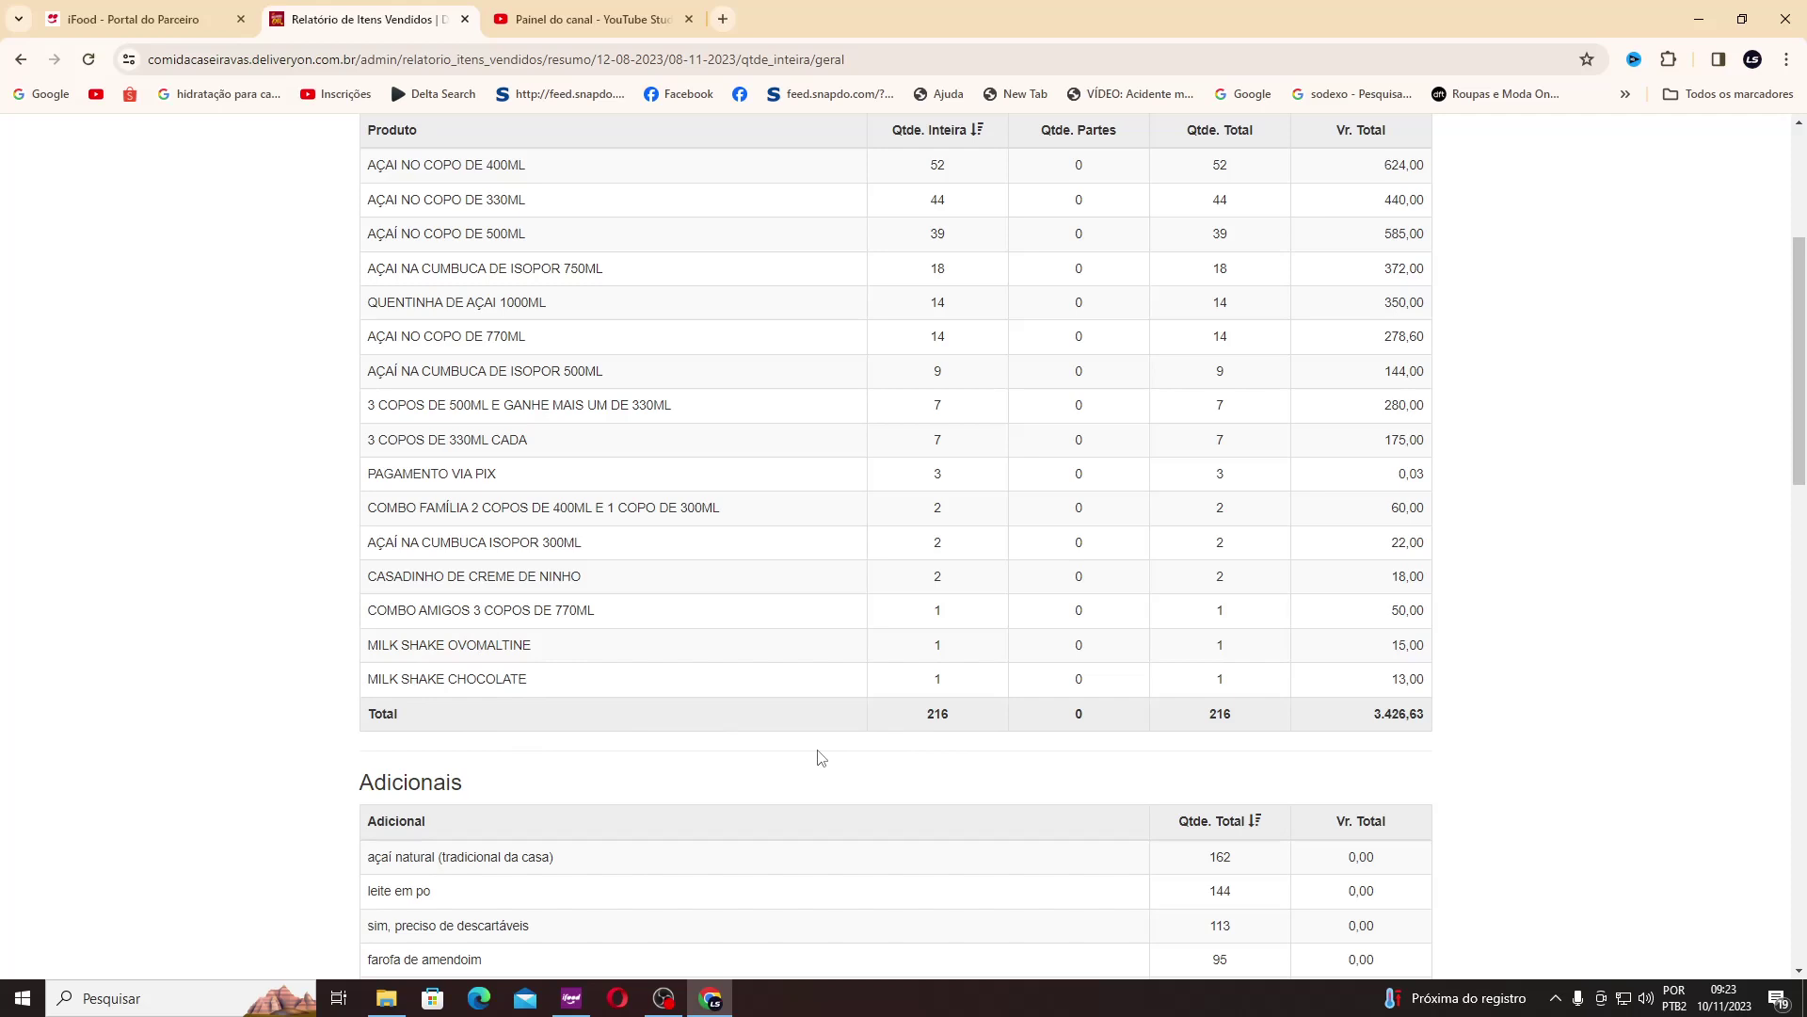
Step: Examine the Qtde. Inteira figures of the best-selling products, highlighting the rows down to AÇAI NO COPO DE 770ML
{"action": "scroll", "coordinate": [817, 756], "scroll_direction": "up", "scroll_amount": 1}
{"action": "scroll", "coordinate": [850, 744], "scroll_direction": "up", "scroll_amount": 1}
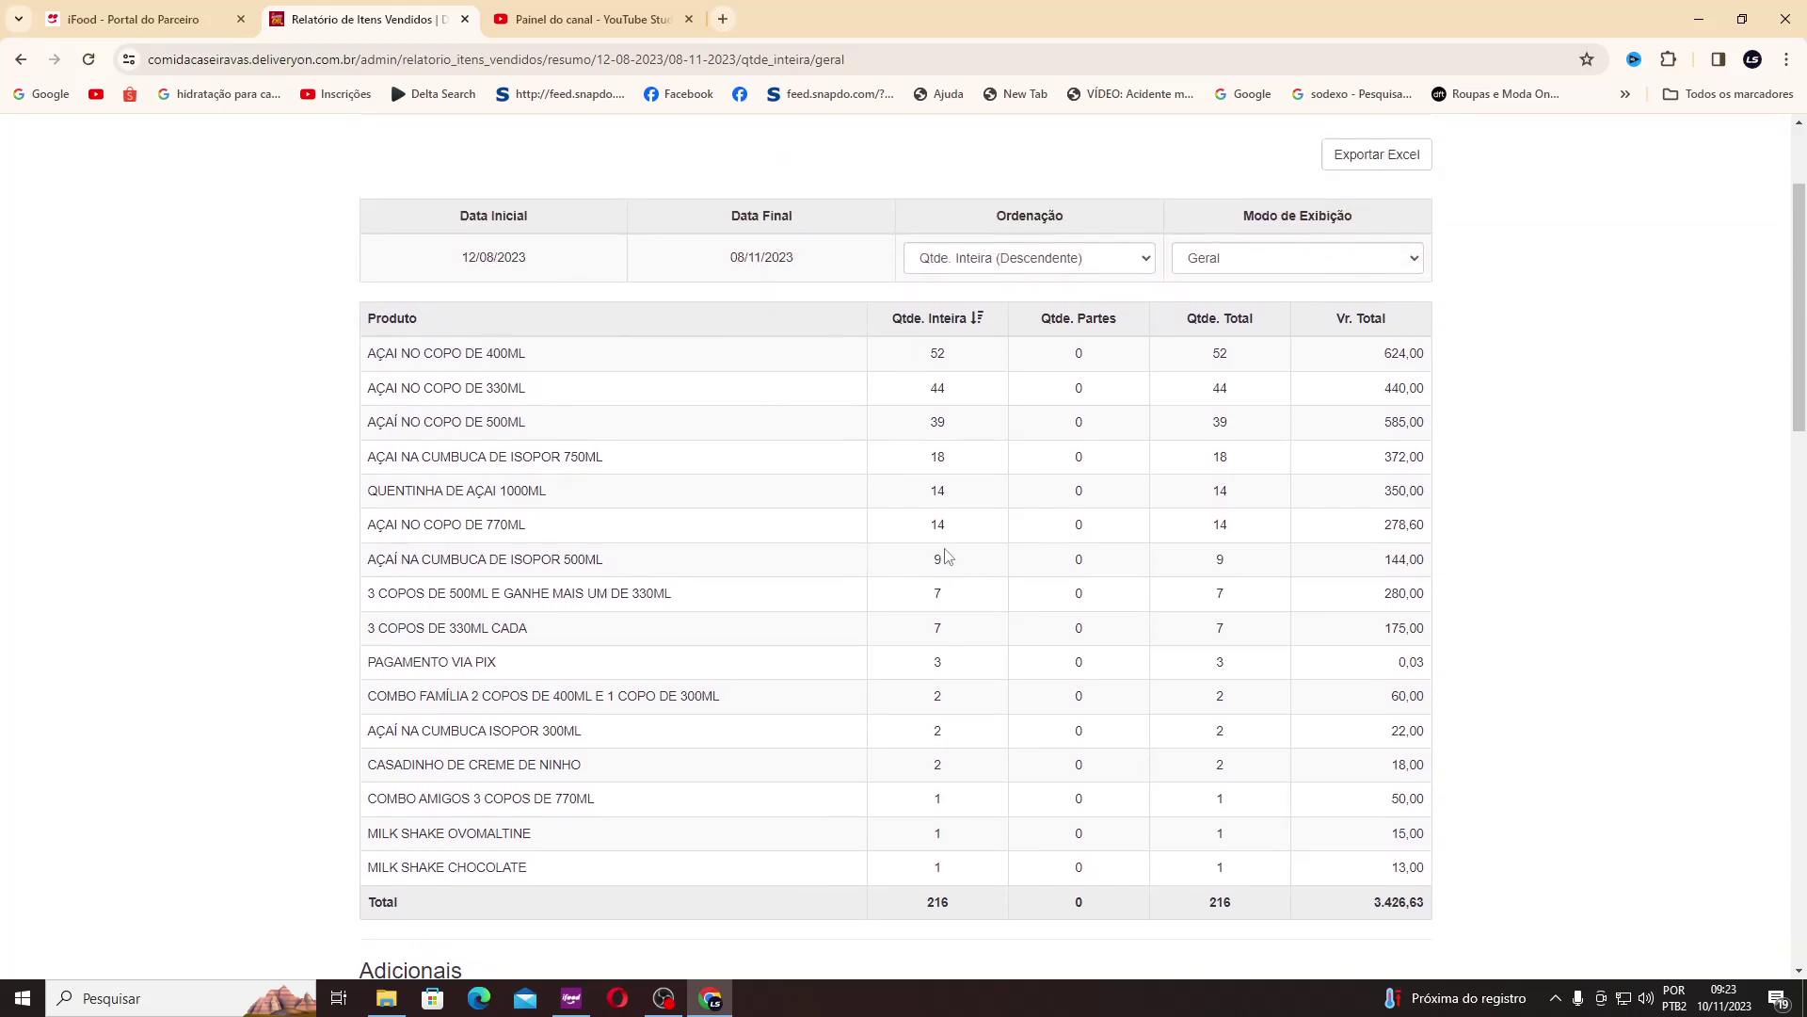
{"action": "double_click", "coordinate": [923, 524]}
{"action": "left_click_drag", "start_coordinate": [923, 524], "coordinate": [513, 447]}
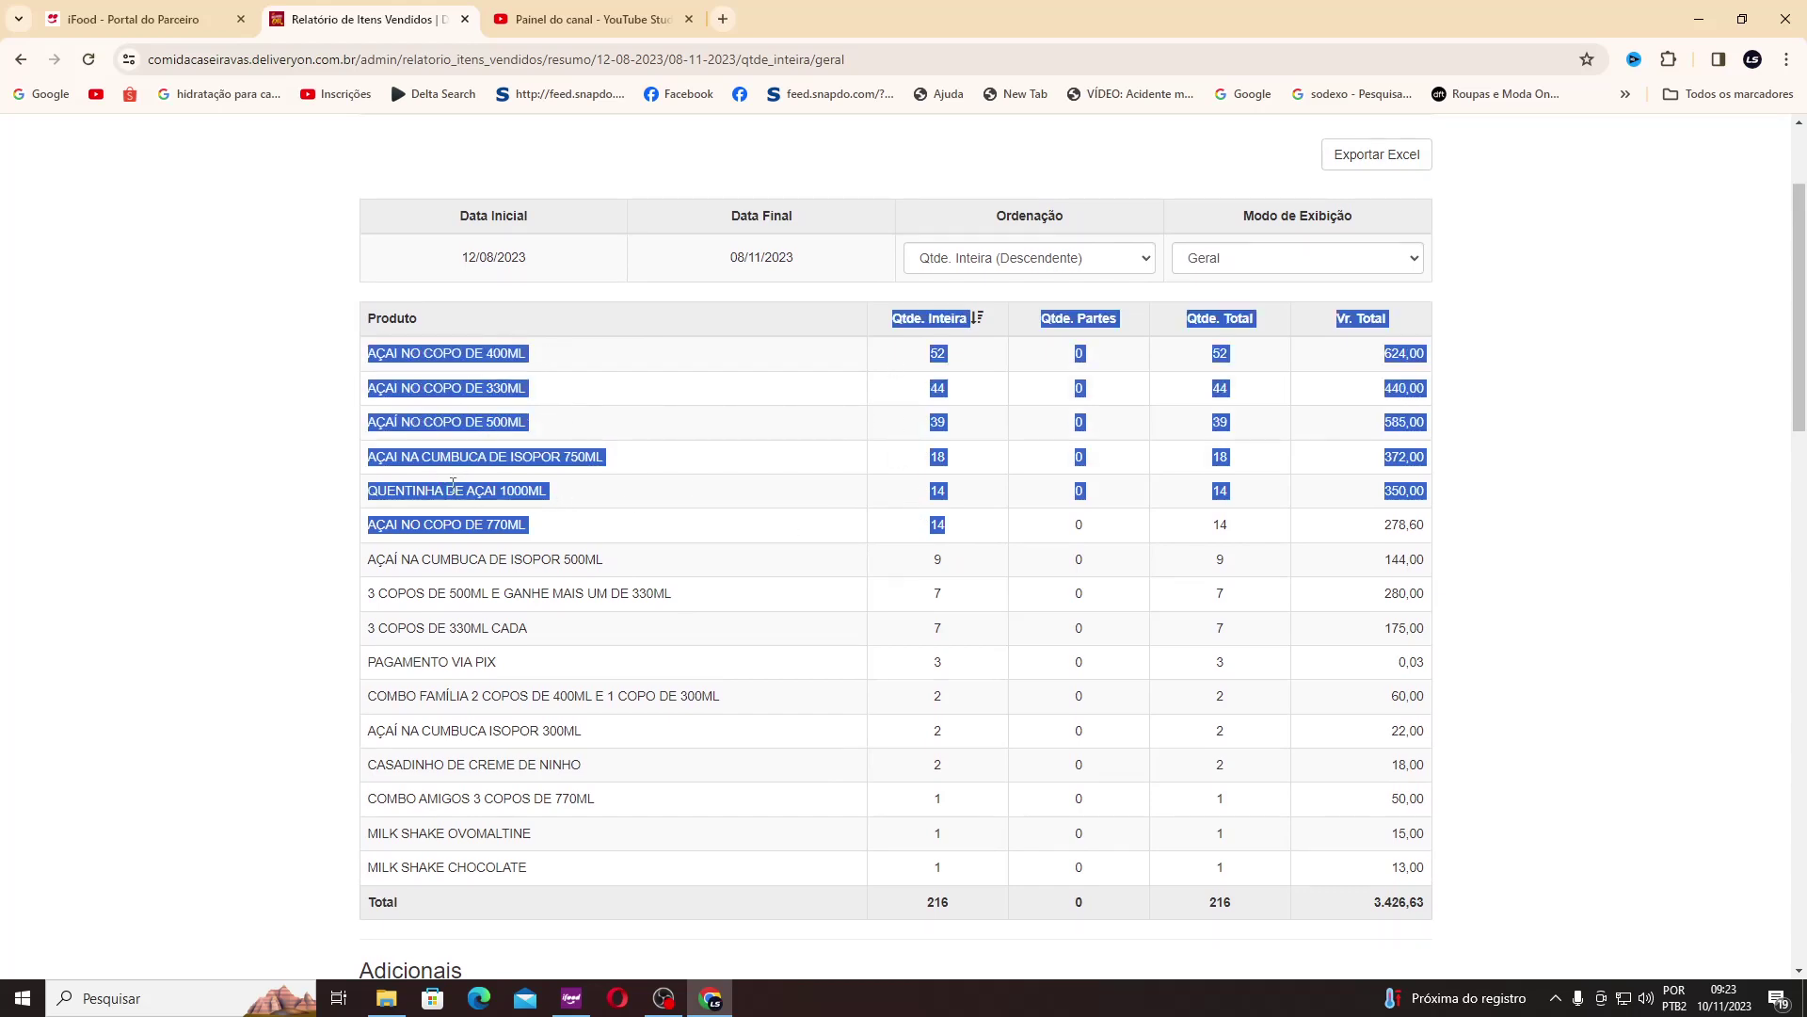
{"action": "left_click", "coordinate": [306, 499]}
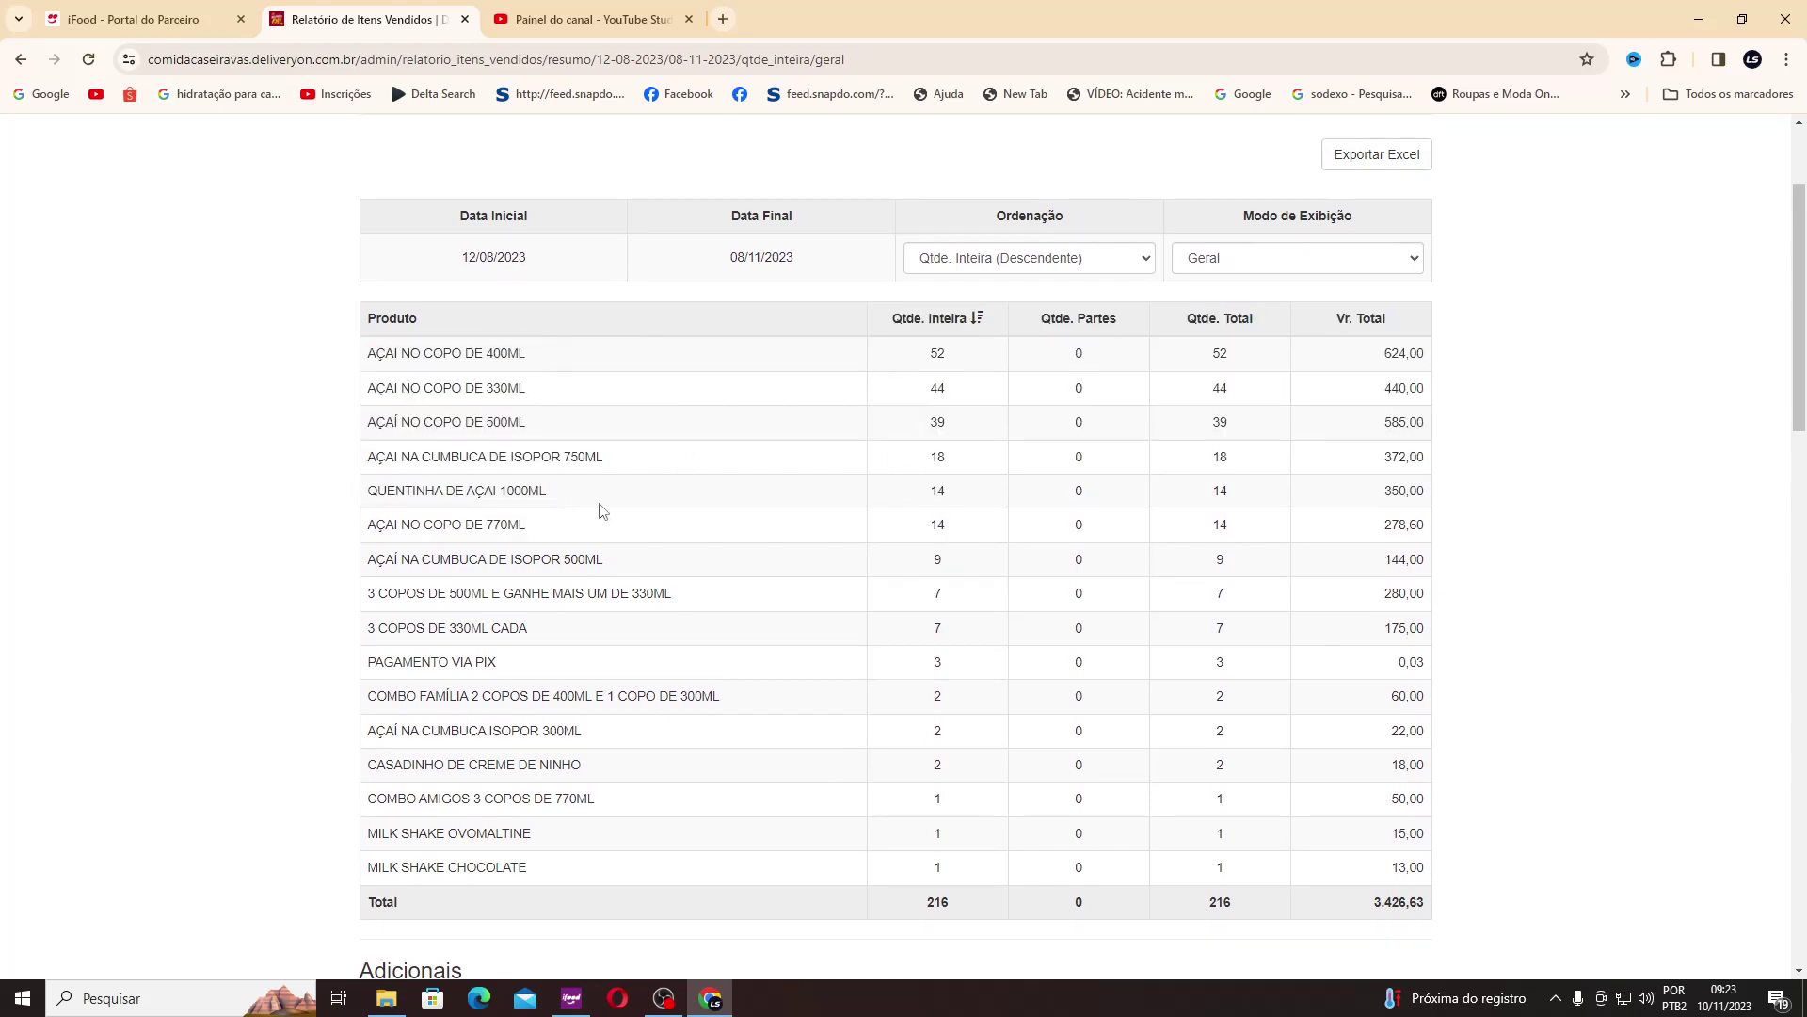
Step: Examine the leading add-ons in the Adicionais table, highlighting açaí natural (tradicional da casa) and farofa de amendoim
{"action": "scroll", "coordinate": [603, 511], "scroll_direction": "down", "scroll_amount": 6}
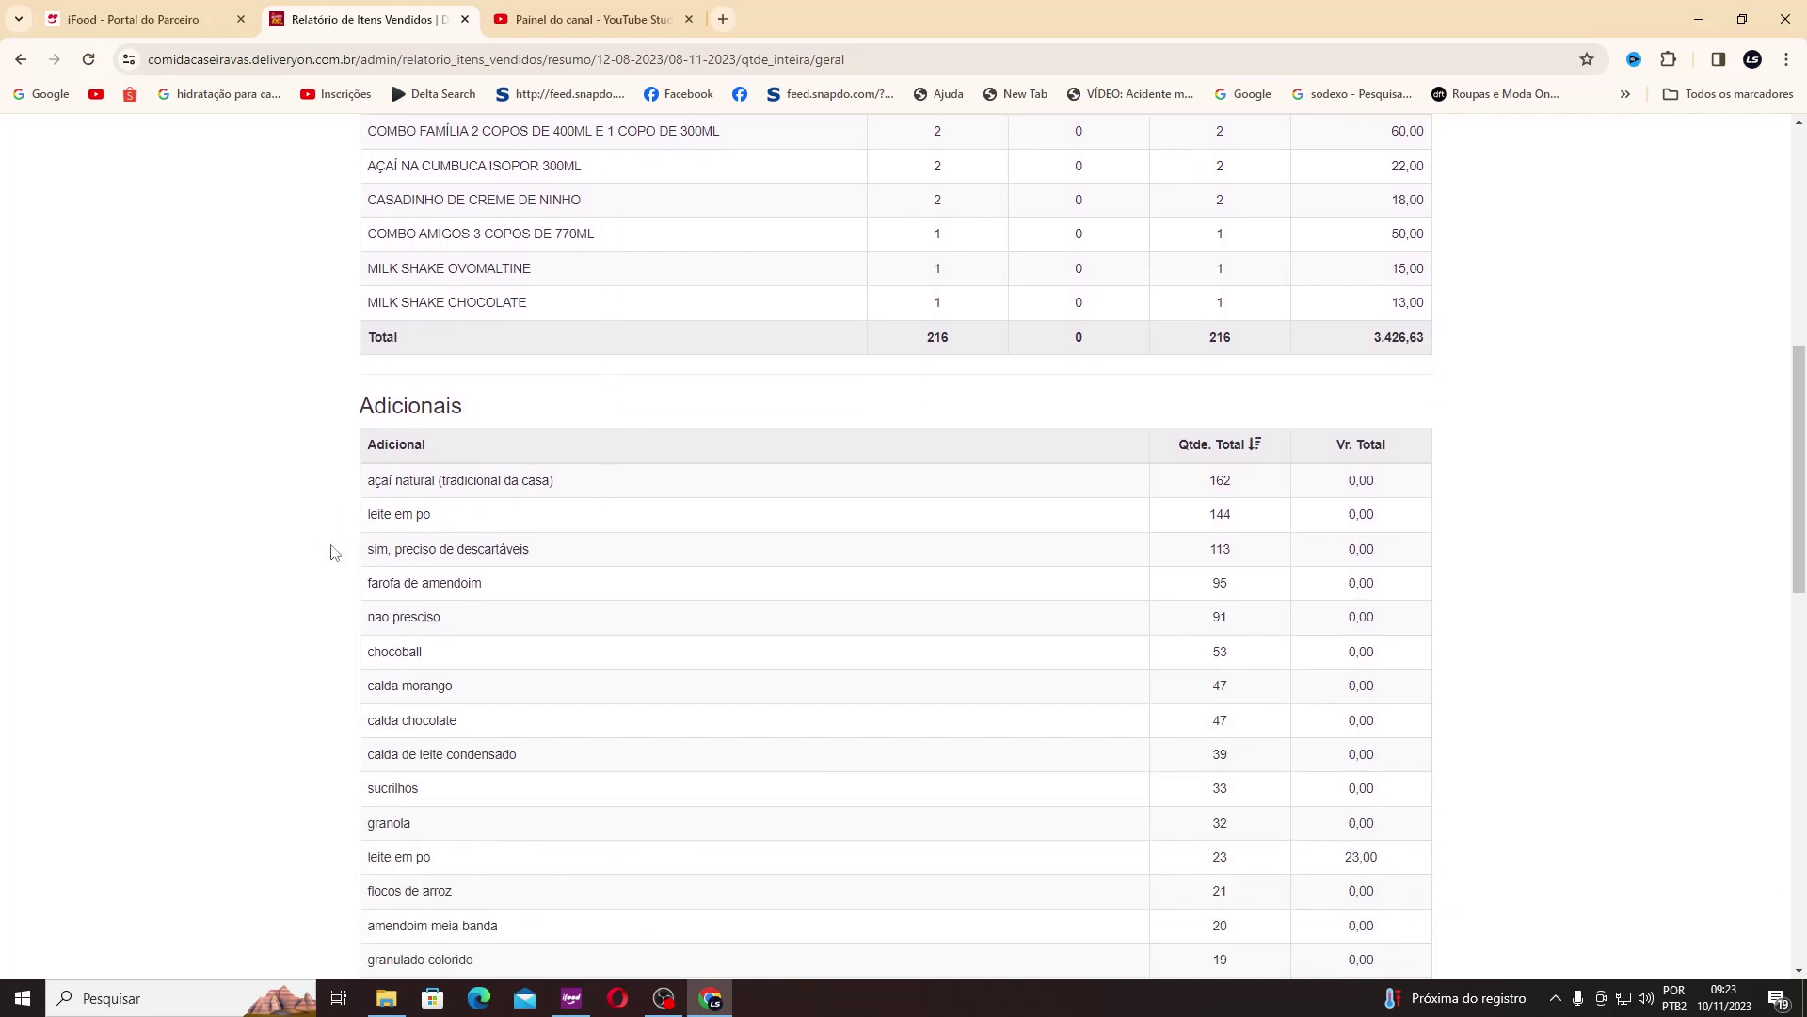
{"action": "double_click", "coordinate": [1220, 514]}
{"action": "left_click", "coordinate": [1172, 527]}
{"action": "left_click_drag", "start_coordinate": [369, 482], "coordinate": [556, 503]}
{"action": "left_click", "coordinate": [577, 496]}
{"action": "left_click", "coordinate": [399, 486]}
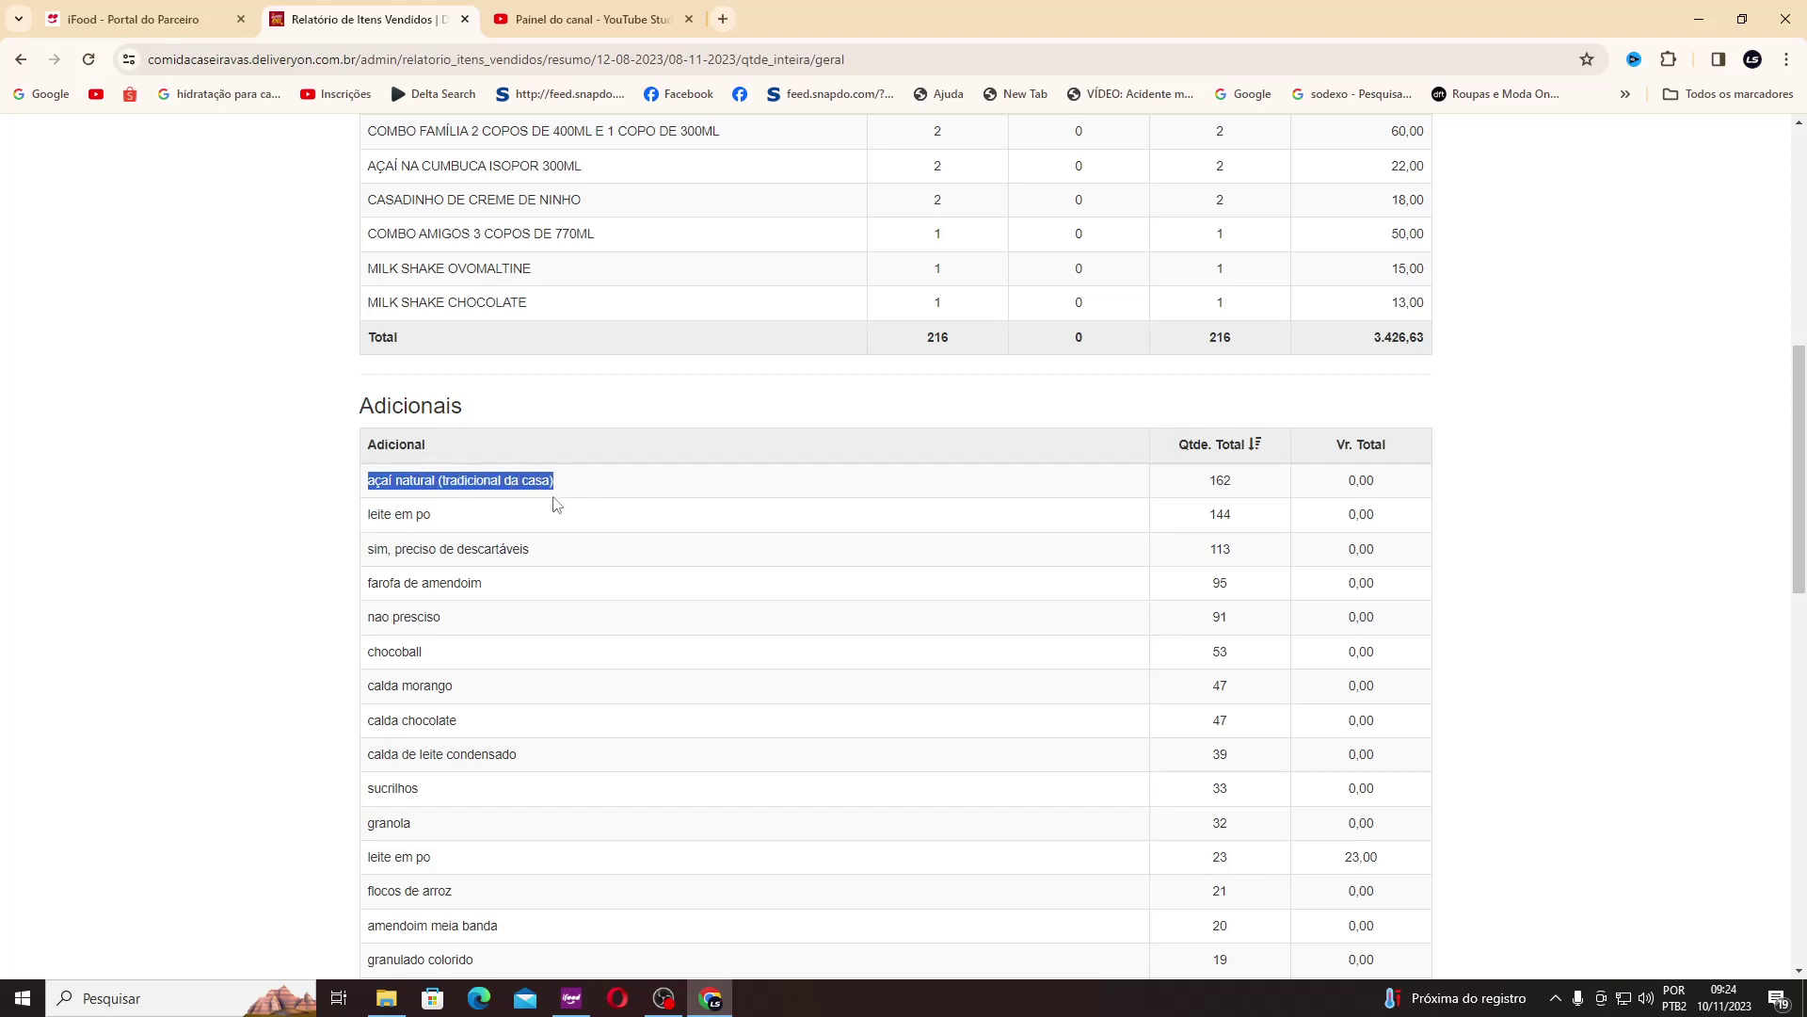
{"action": "left_click", "coordinate": [470, 520]}
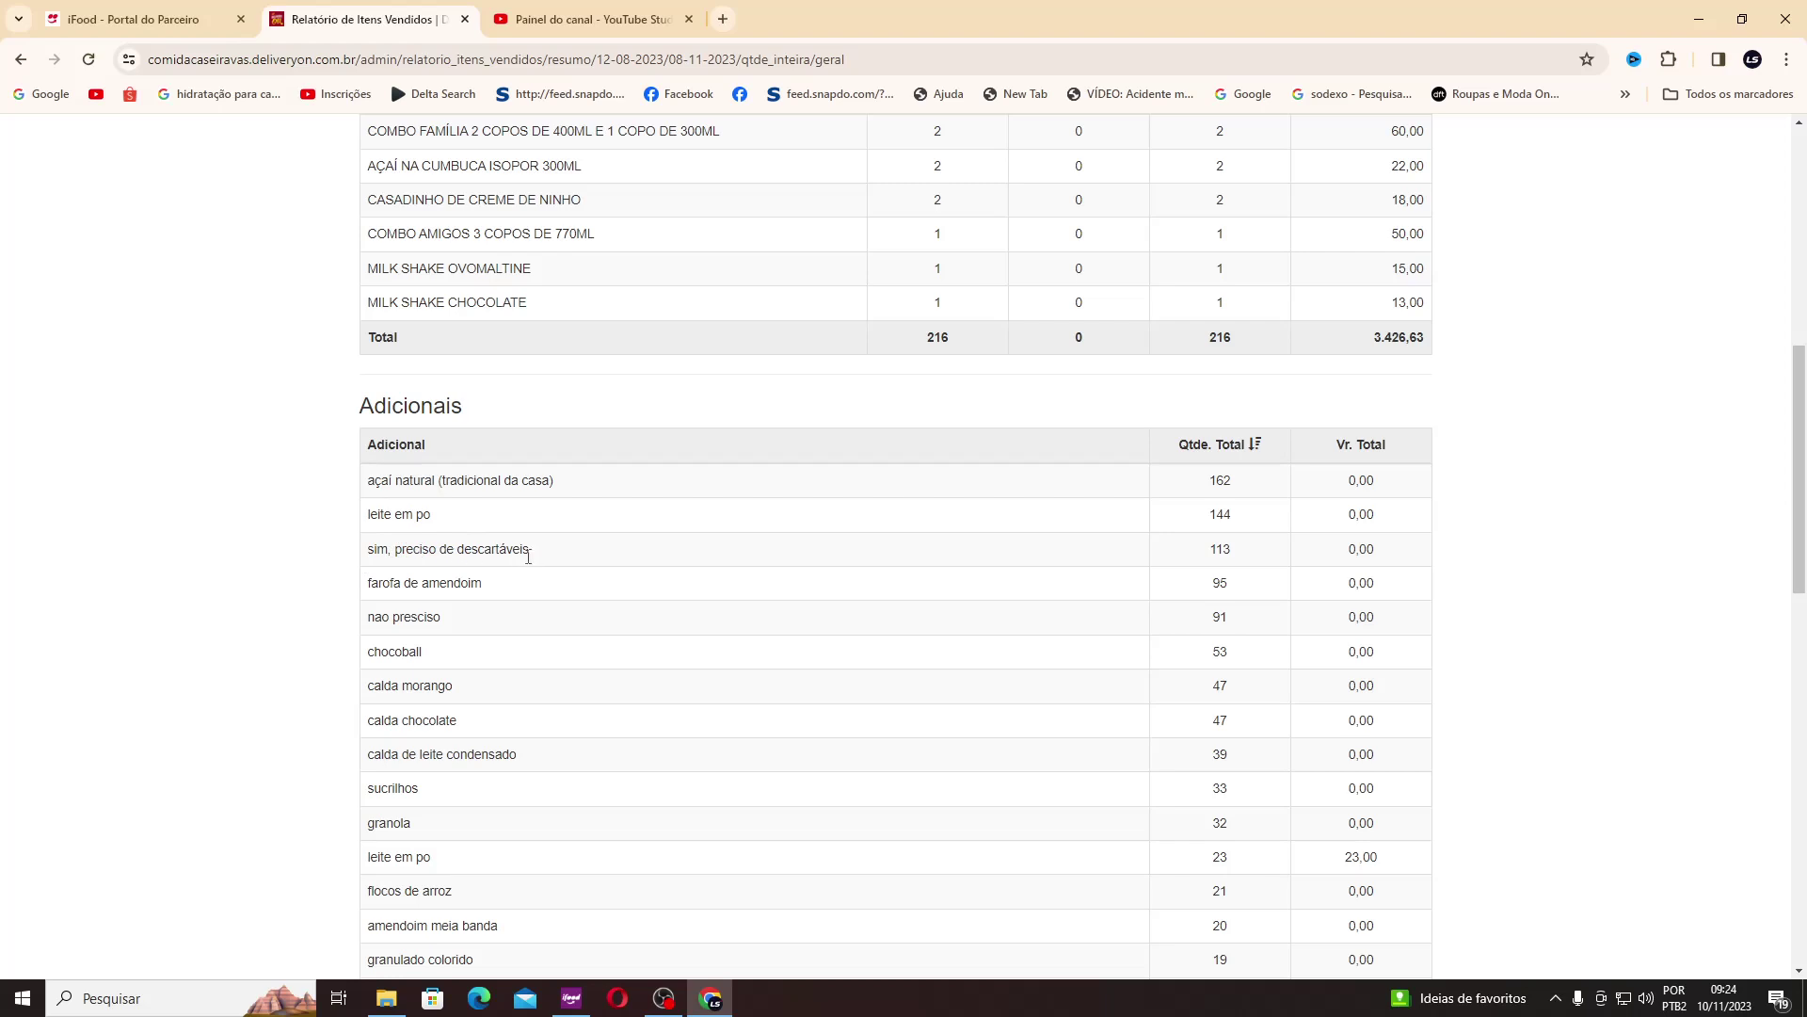
{"action": "left_click_drag", "start_coordinate": [368, 583], "coordinate": [483, 583]}
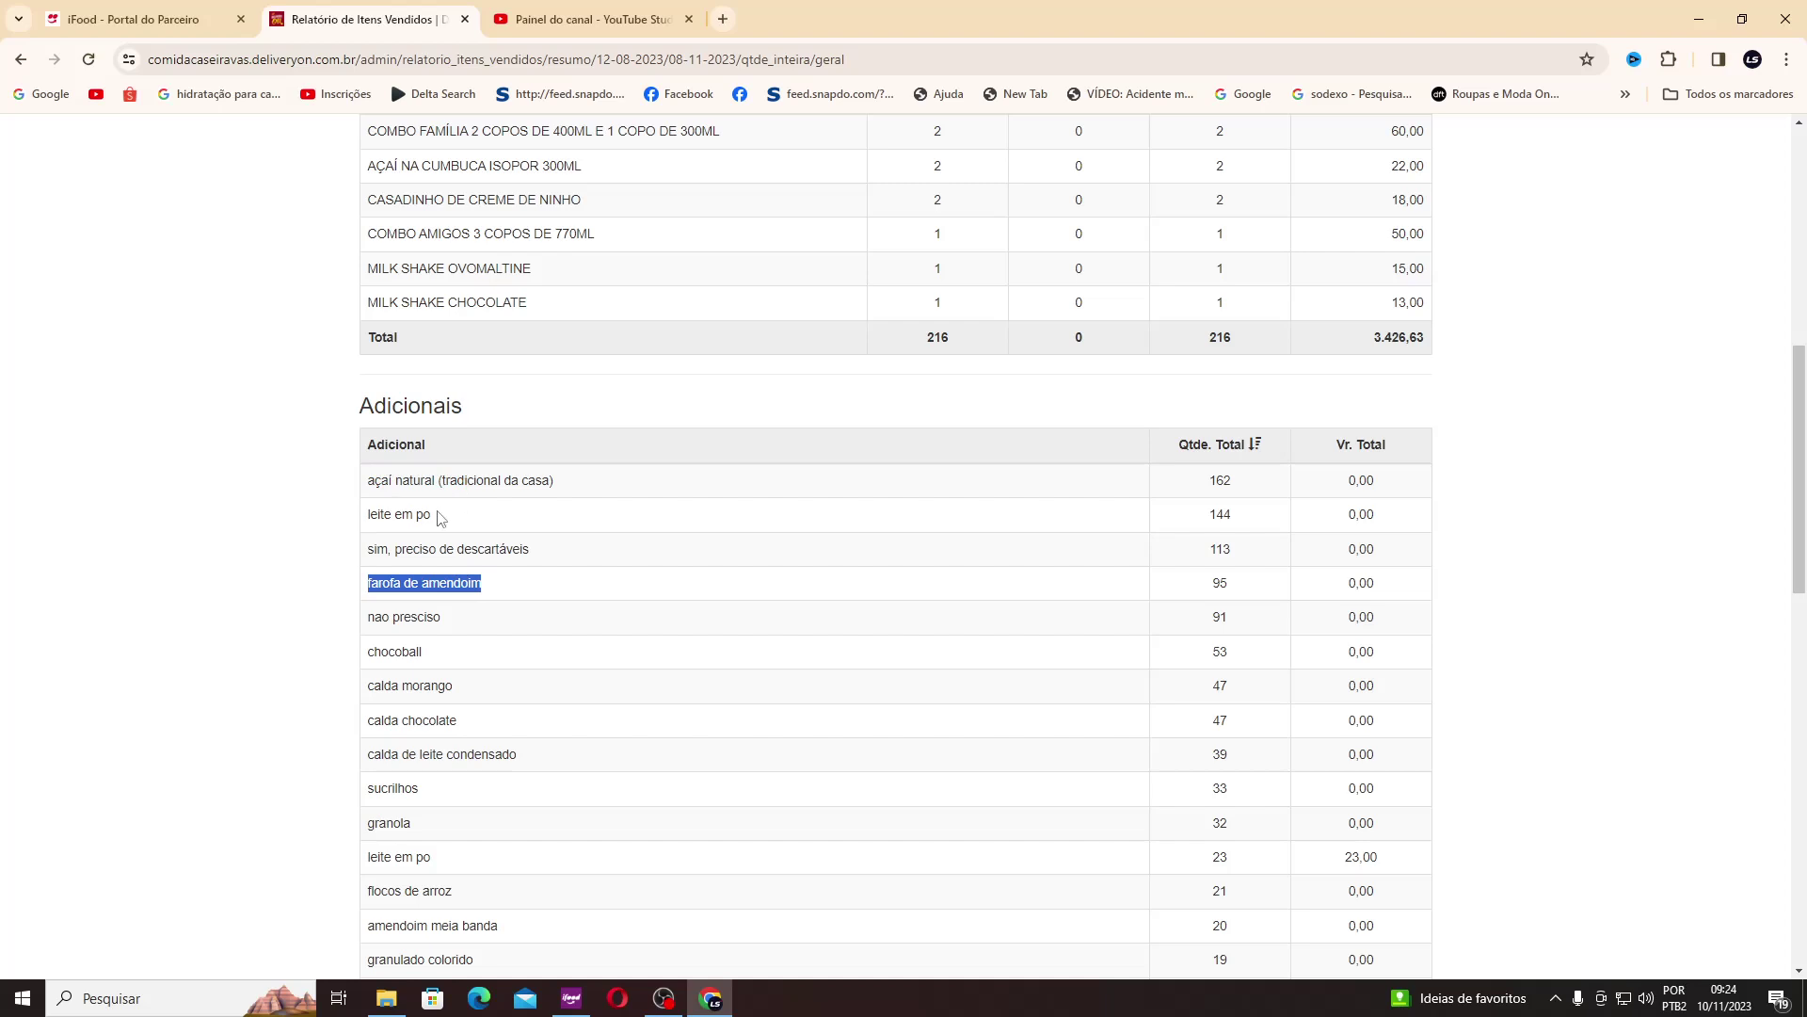
Step: Check the paid leite em po entry below granola in the Adicionais table
{"action": "scroll", "coordinate": [381, 612], "scroll_direction": "down", "scroll_amount": 2}
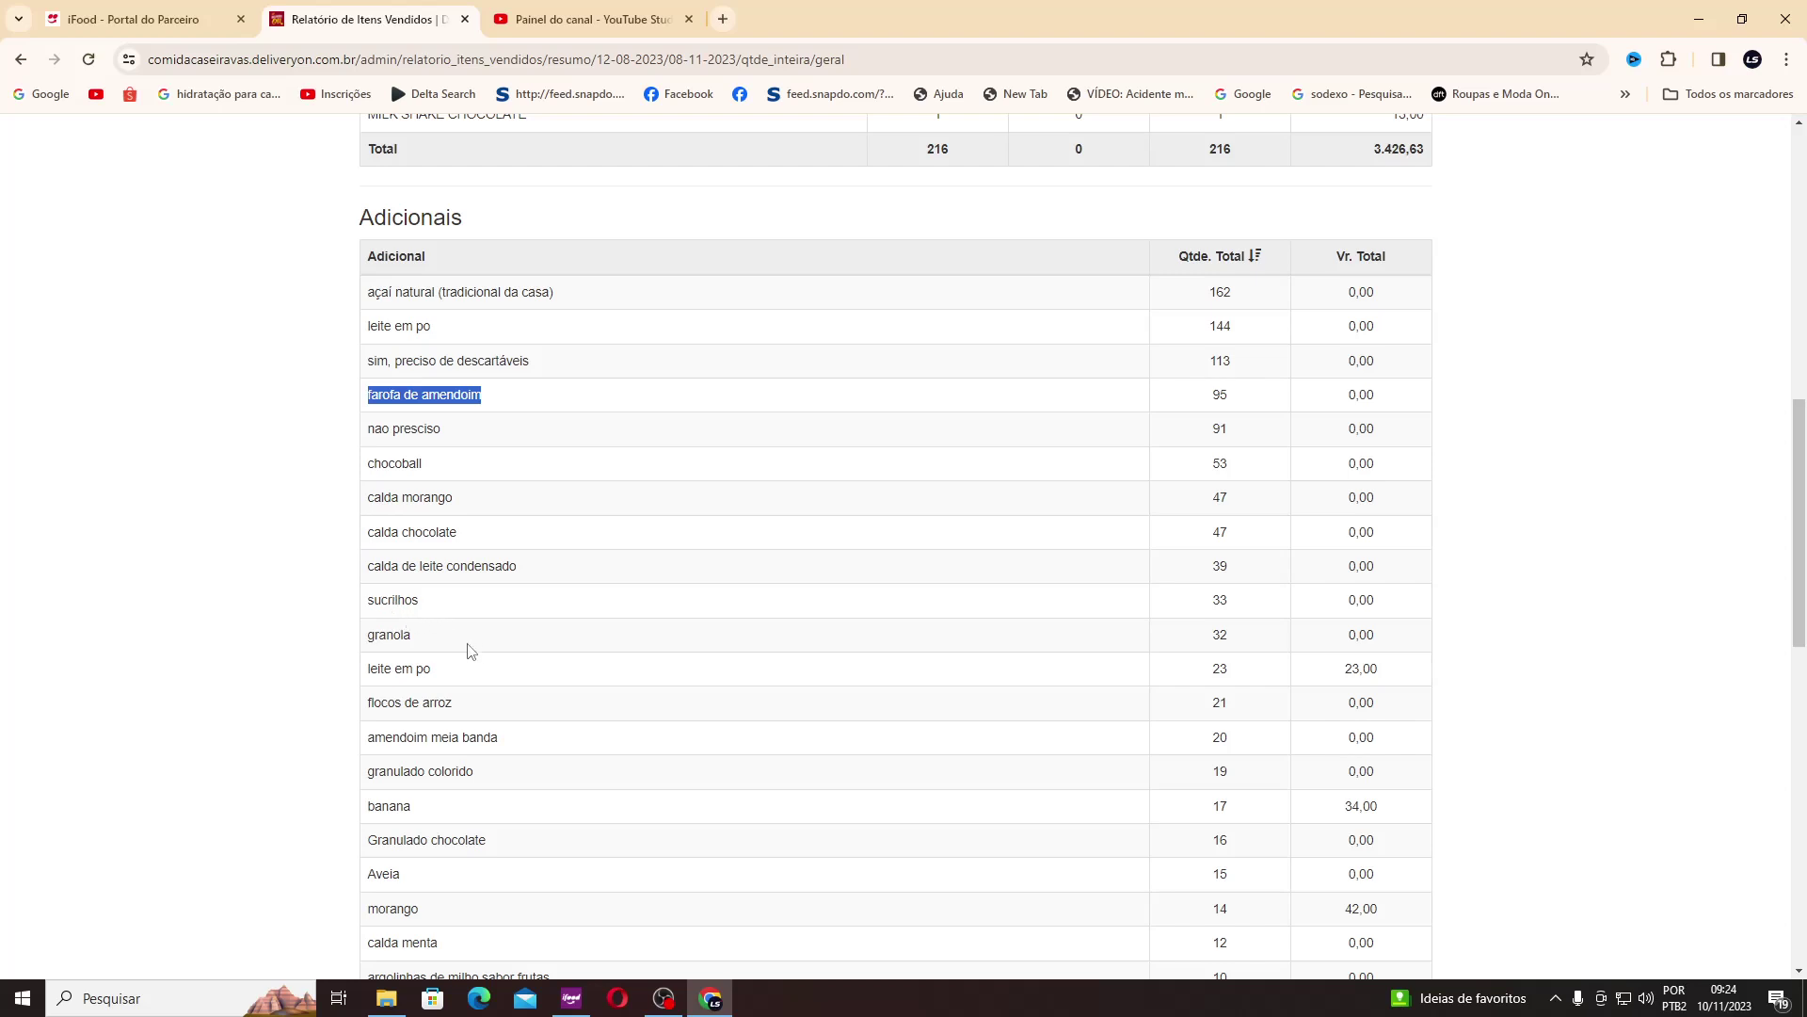
{"action": "left_click_drag", "start_coordinate": [367, 676], "coordinate": [453, 685]}
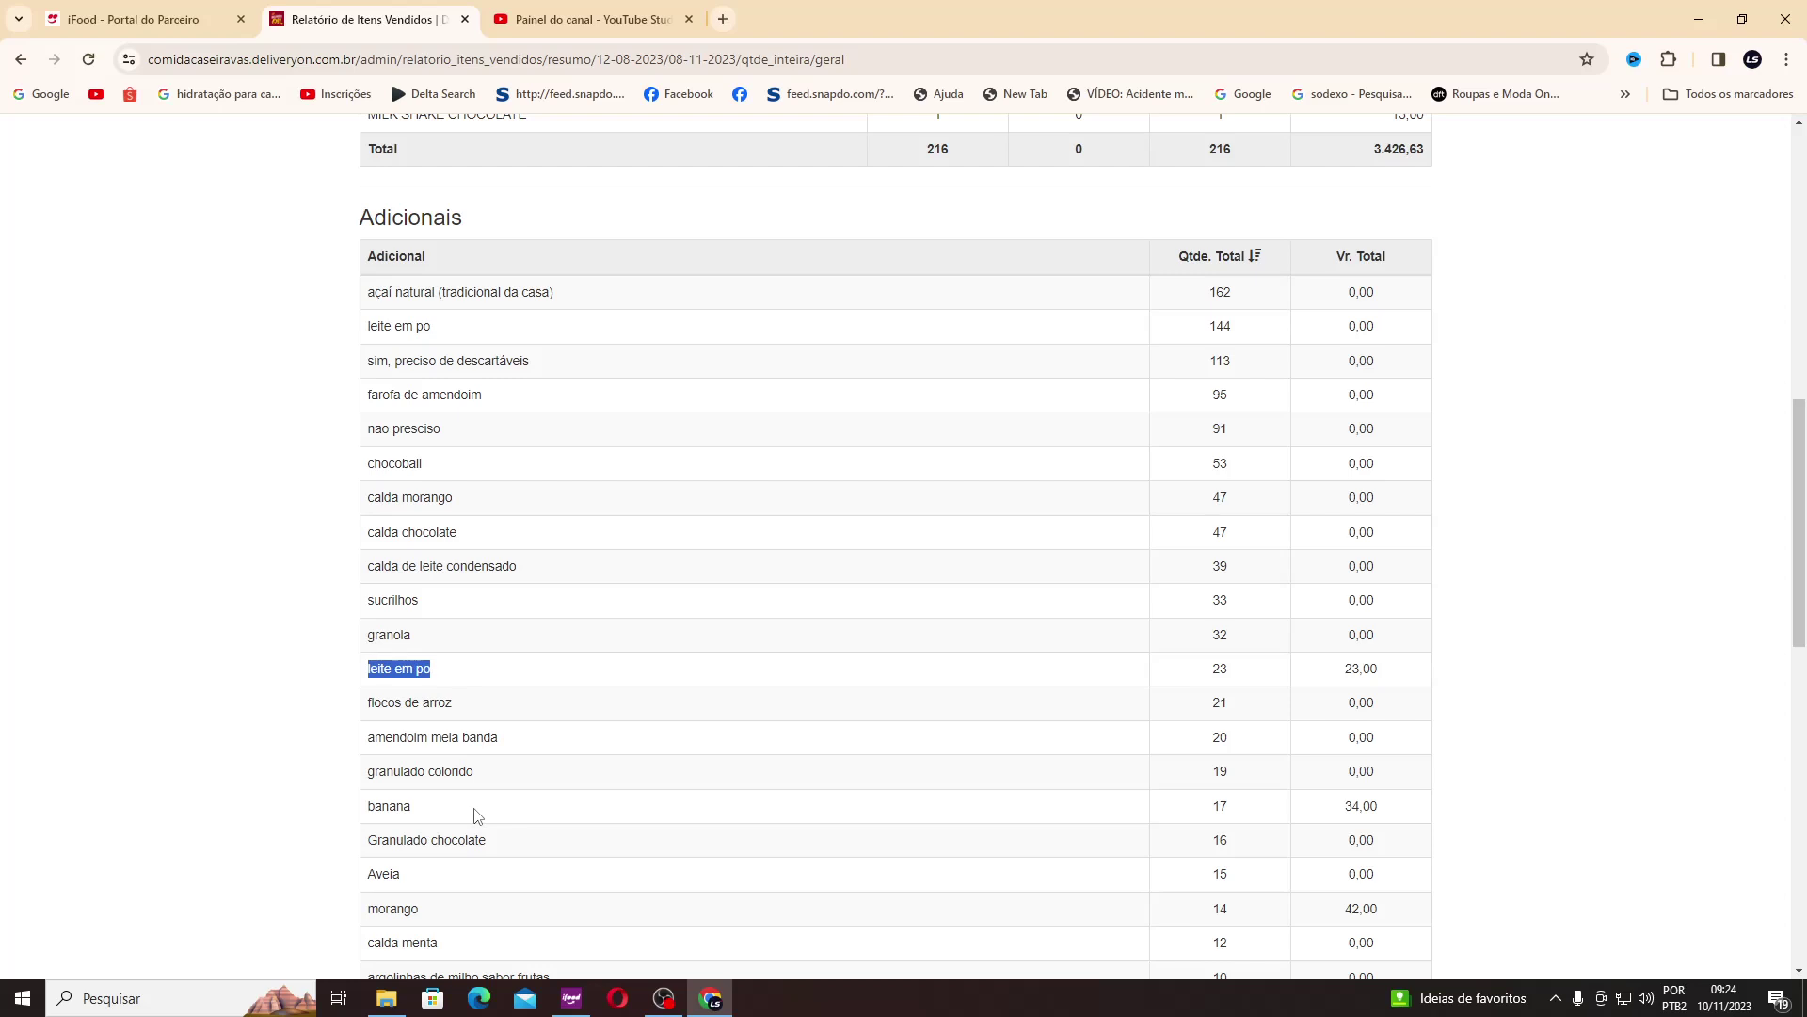
{"action": "left_click", "coordinate": [470, 723]}
{"action": "scroll", "coordinate": [513, 754], "scroll_direction": "down", "scroll_amount": 1}
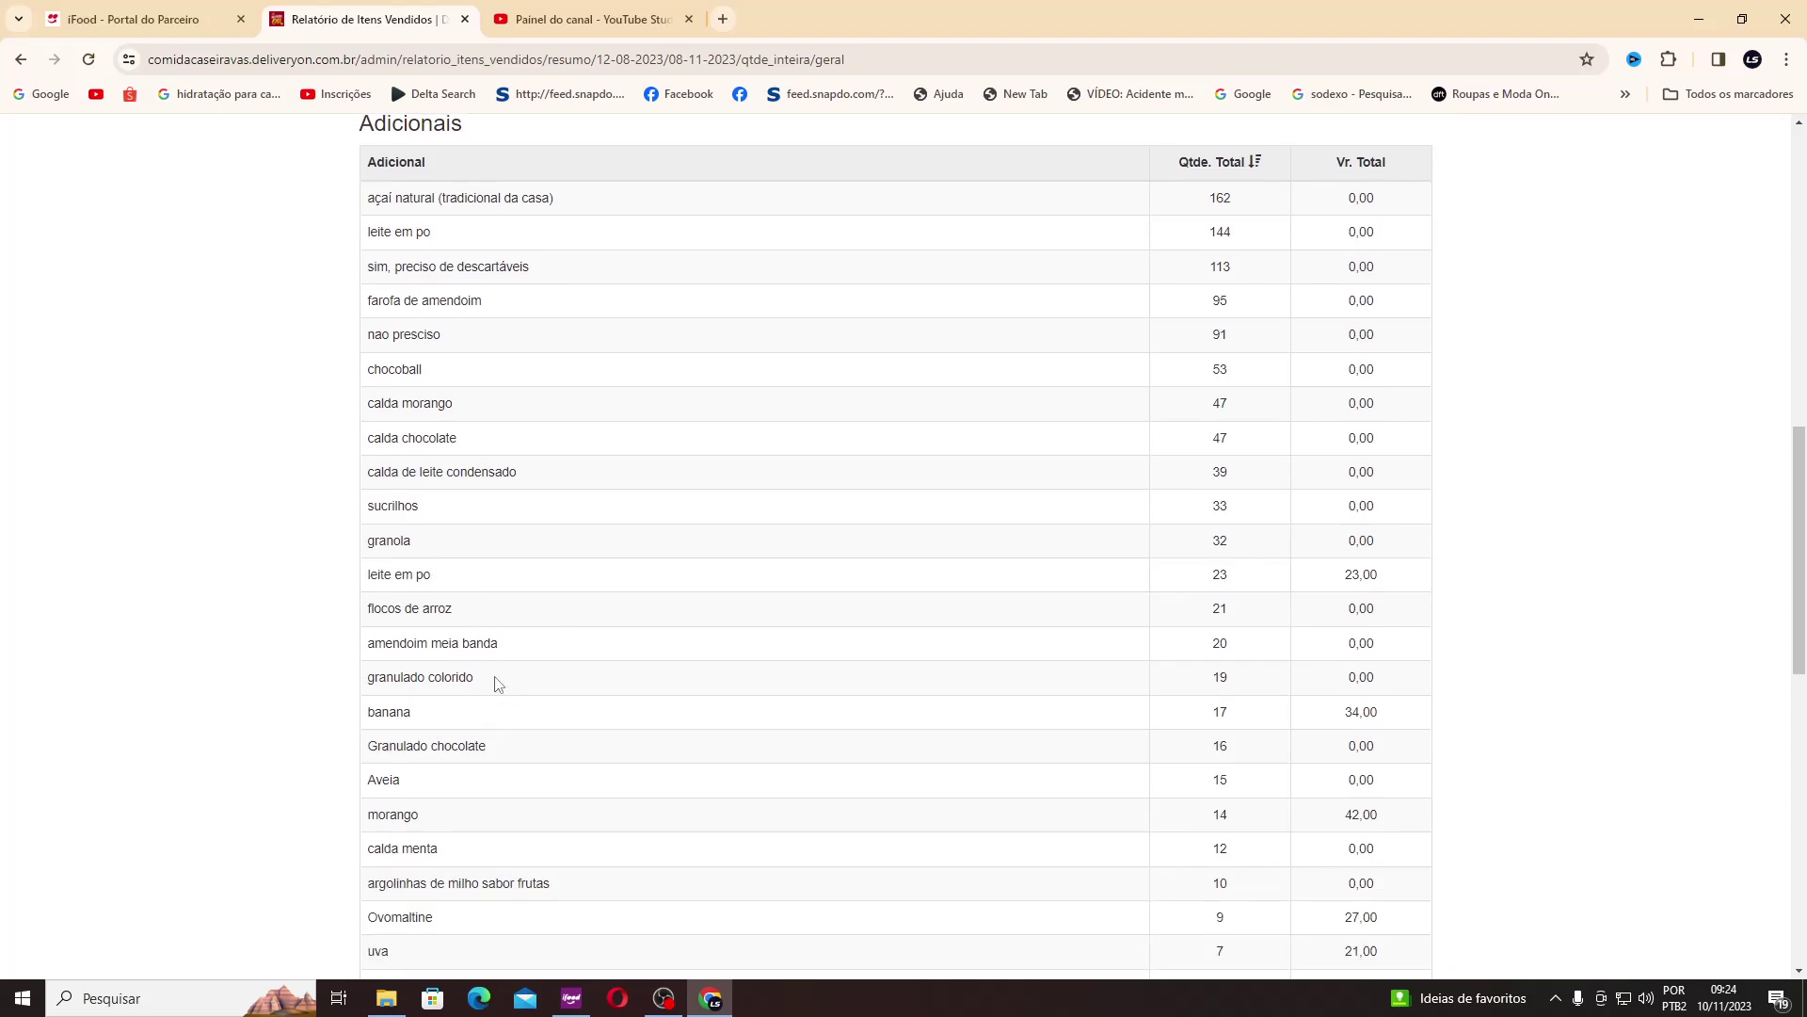
Step: Examine the banana add-on's row in the Adicionais table by highlighting its name
{"action": "scroll", "coordinate": [492, 687], "scroll_direction": "down", "scroll_amount": 2}
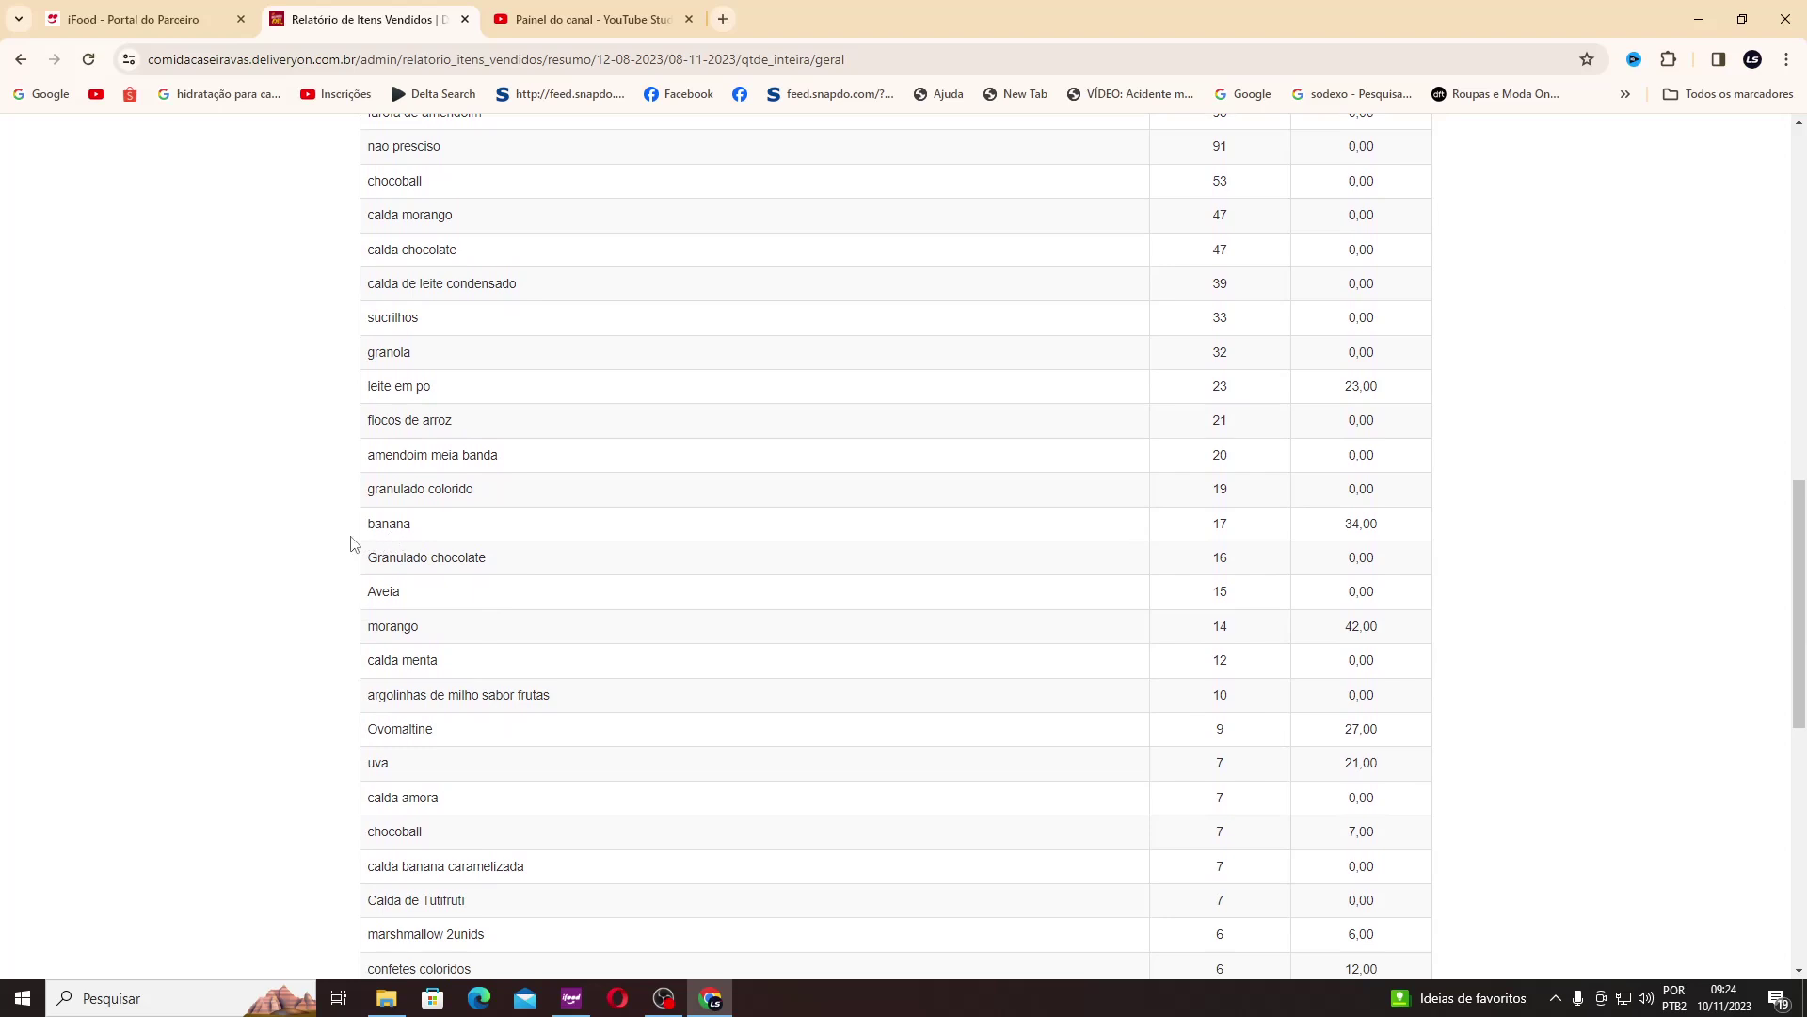
{"action": "left_click_drag", "start_coordinate": [426, 539], "coordinate": [355, 518]}
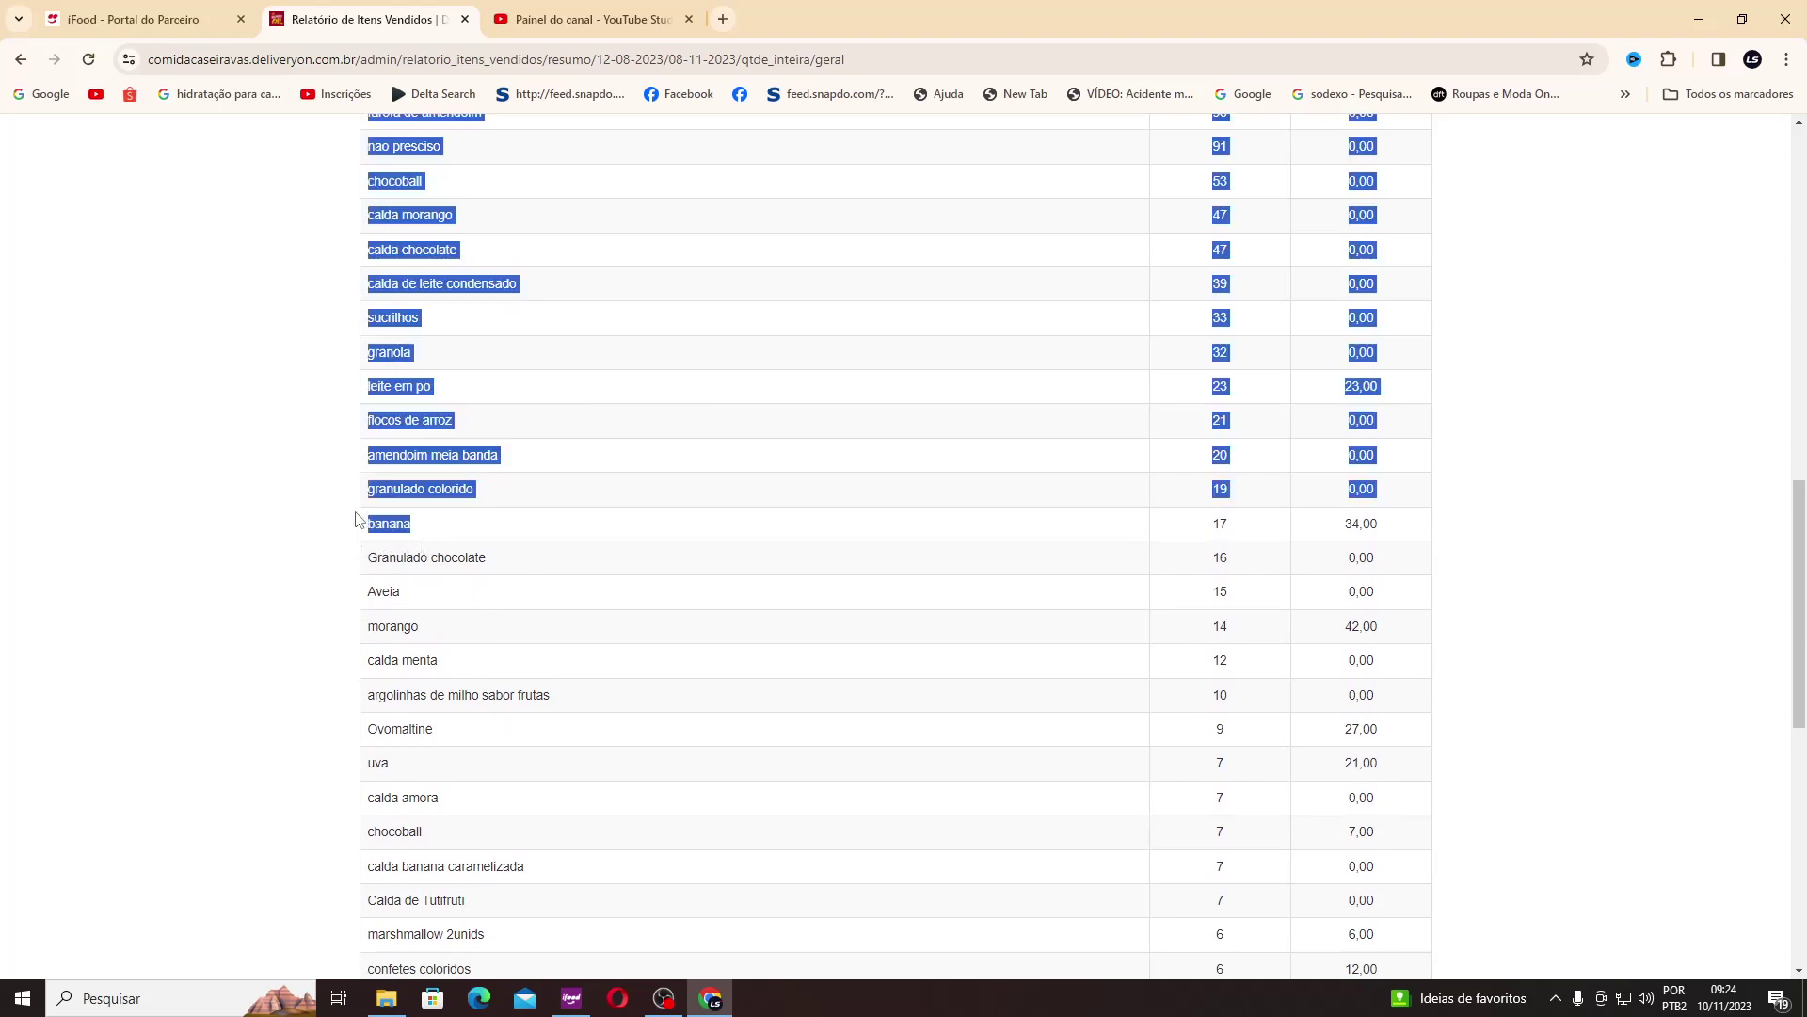
{"action": "left_click", "coordinate": [397, 540]}
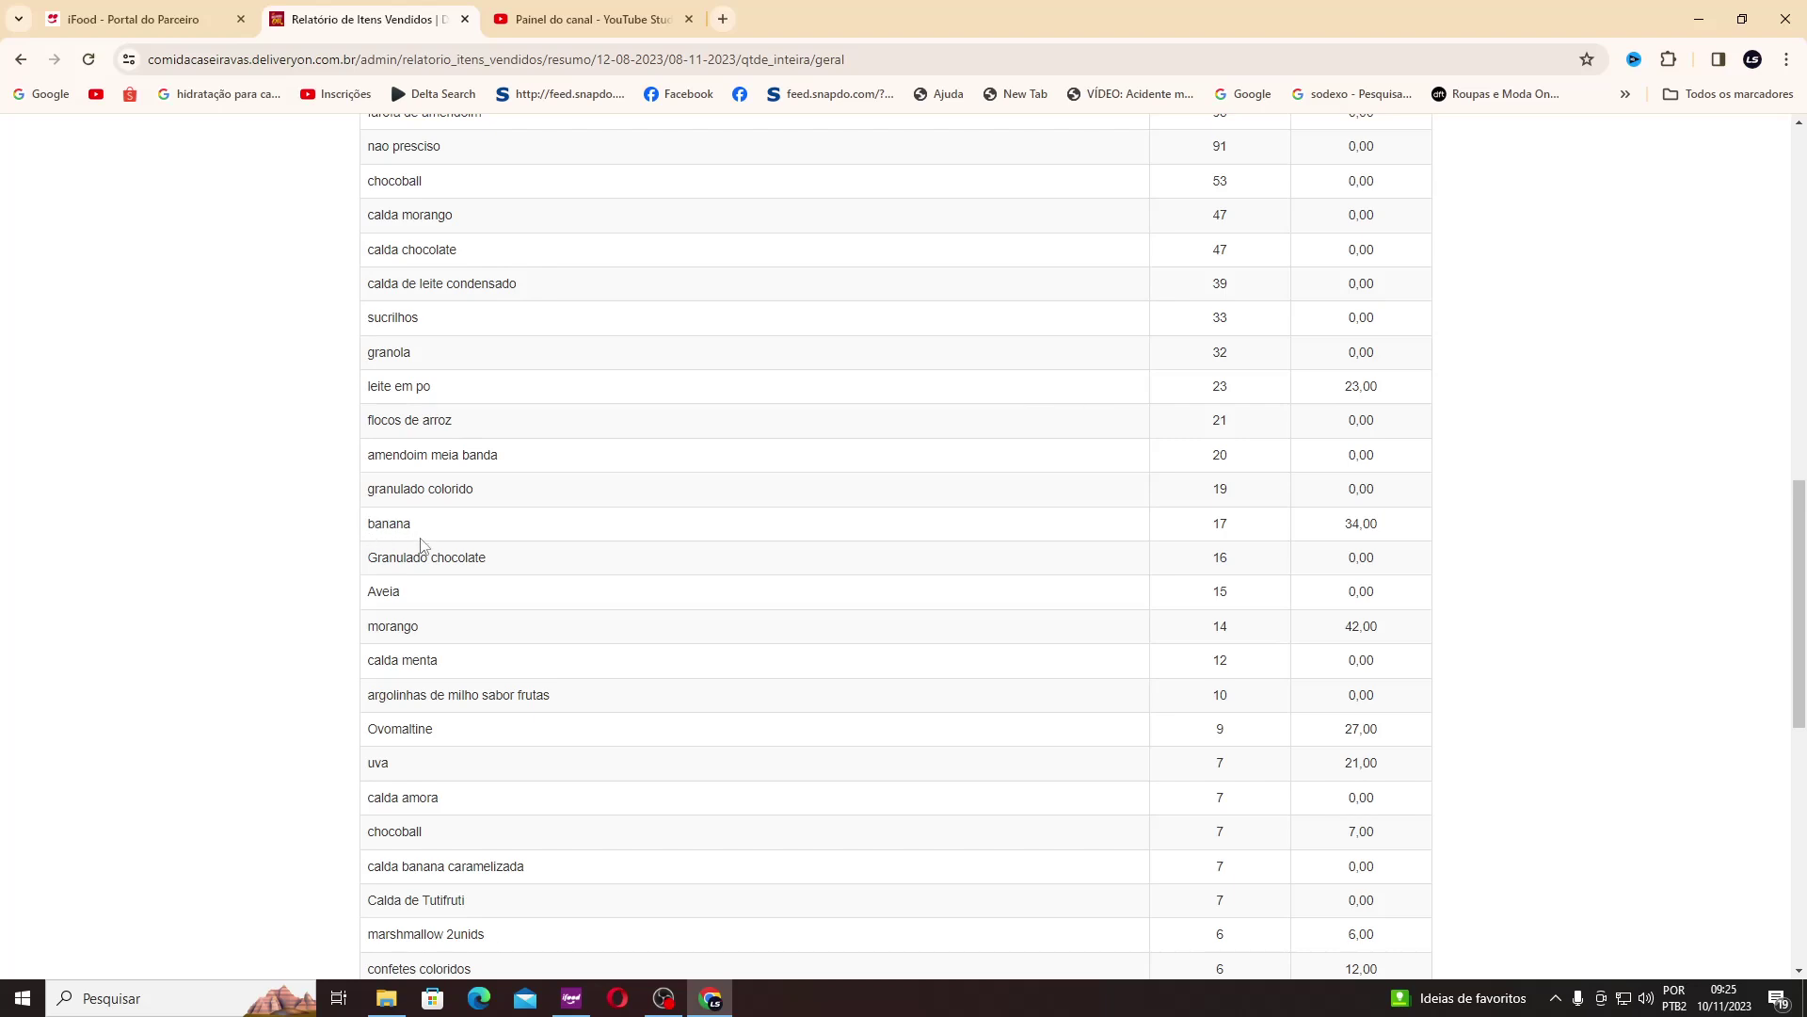
{"action": "left_click_drag", "start_coordinate": [423, 533], "coordinate": [365, 530]}
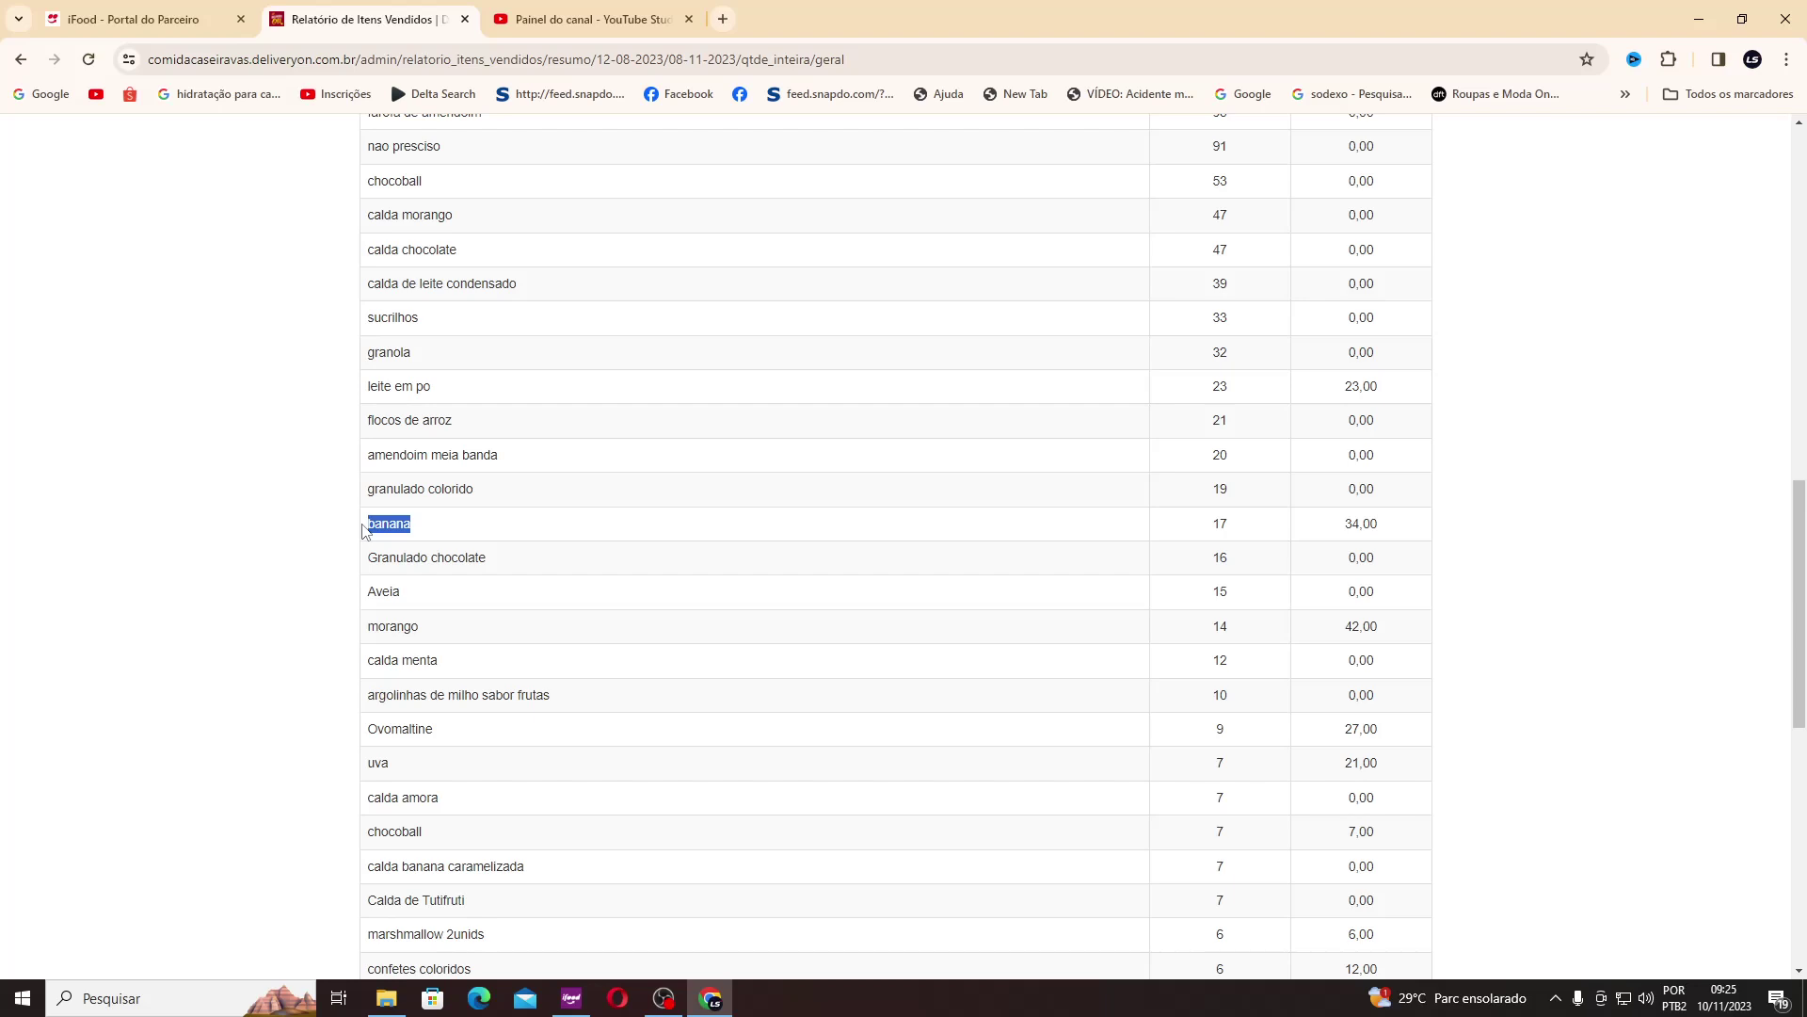
{"action": "left_click", "coordinate": [407, 556]}
{"action": "left_click_drag", "start_coordinate": [423, 533], "coordinate": [367, 533]}
{"action": "left_click", "coordinate": [429, 529]}
Step: Examine the morango and Ovomaltine add-ons in the Adicionais table
{"action": "scroll", "coordinate": [546, 577], "scroll_direction": "down", "scroll_amount": 1}
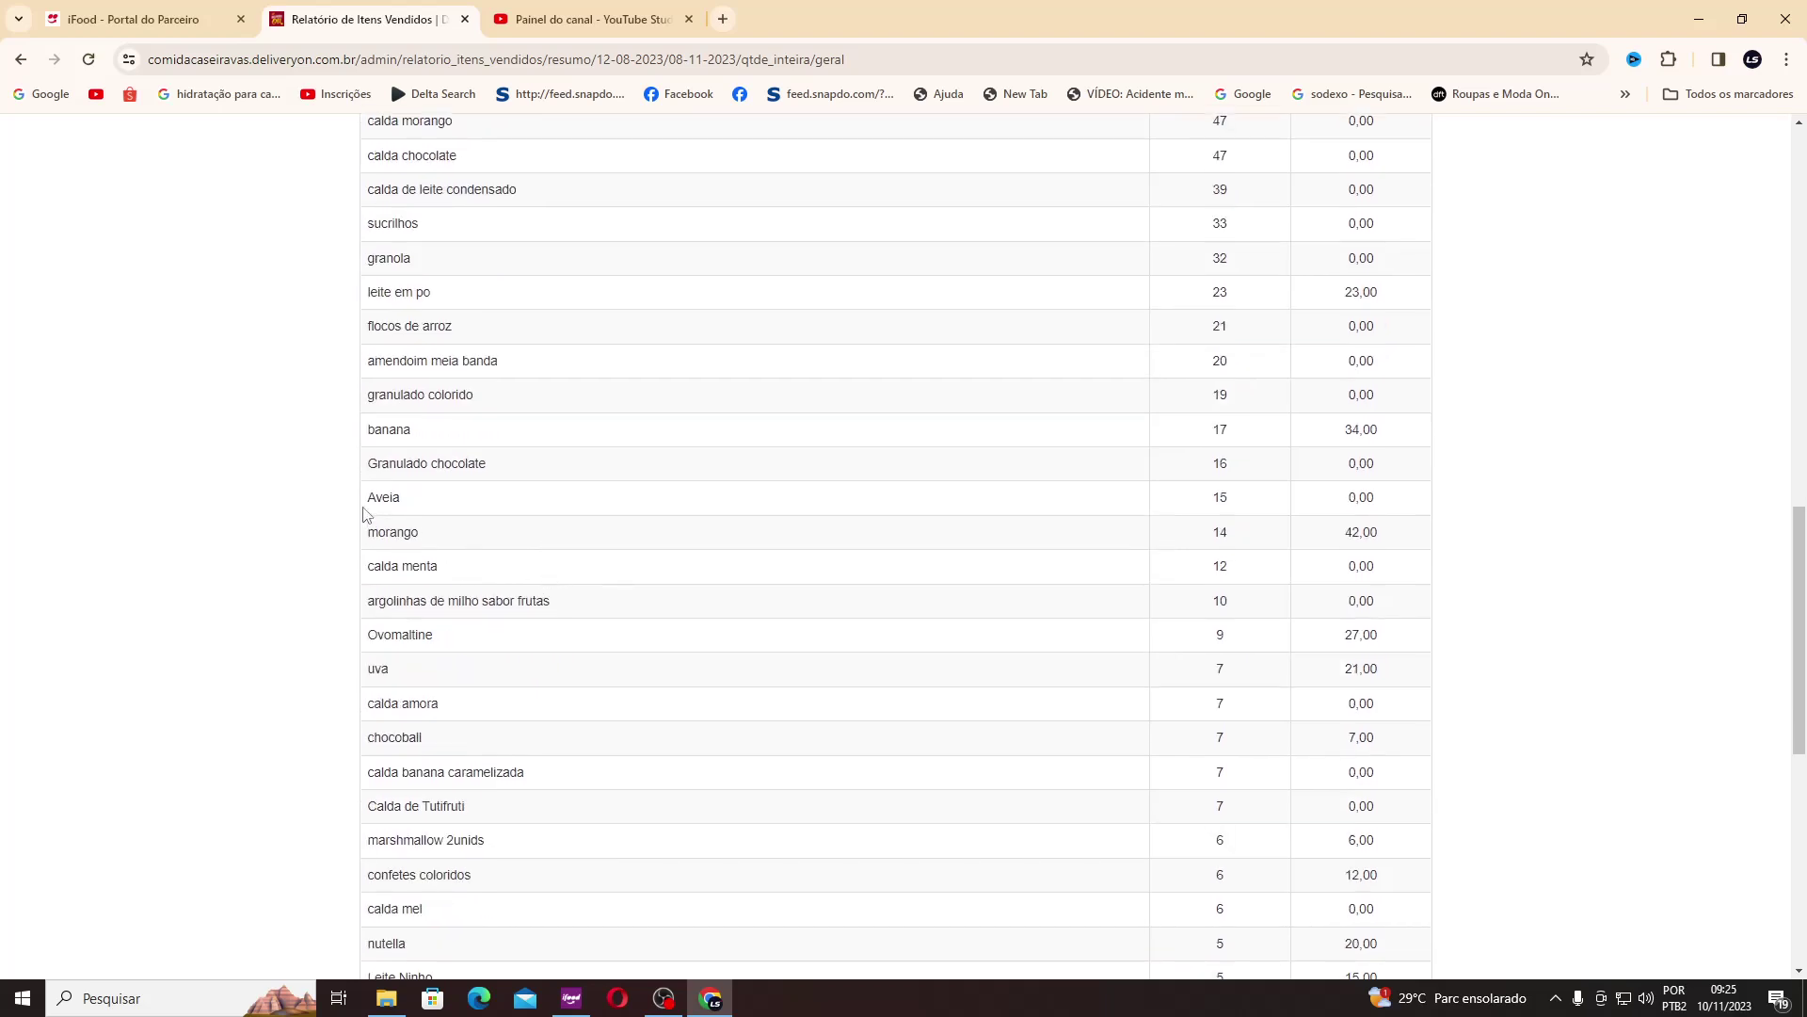
{"action": "scroll", "coordinate": [431, 546], "scroll_direction": "down", "scroll_amount": 1}
{"action": "mouse_move", "coordinate": [419, 440]}
{"action": "left_mouse_down"}
{"action": "mouse_move", "coordinate": [351, 450]}
{"action": "mouse_move", "coordinate": [428, 452]}
{"action": "left_mouse_up"}
{"action": "left_click", "coordinate": [373, 439]}
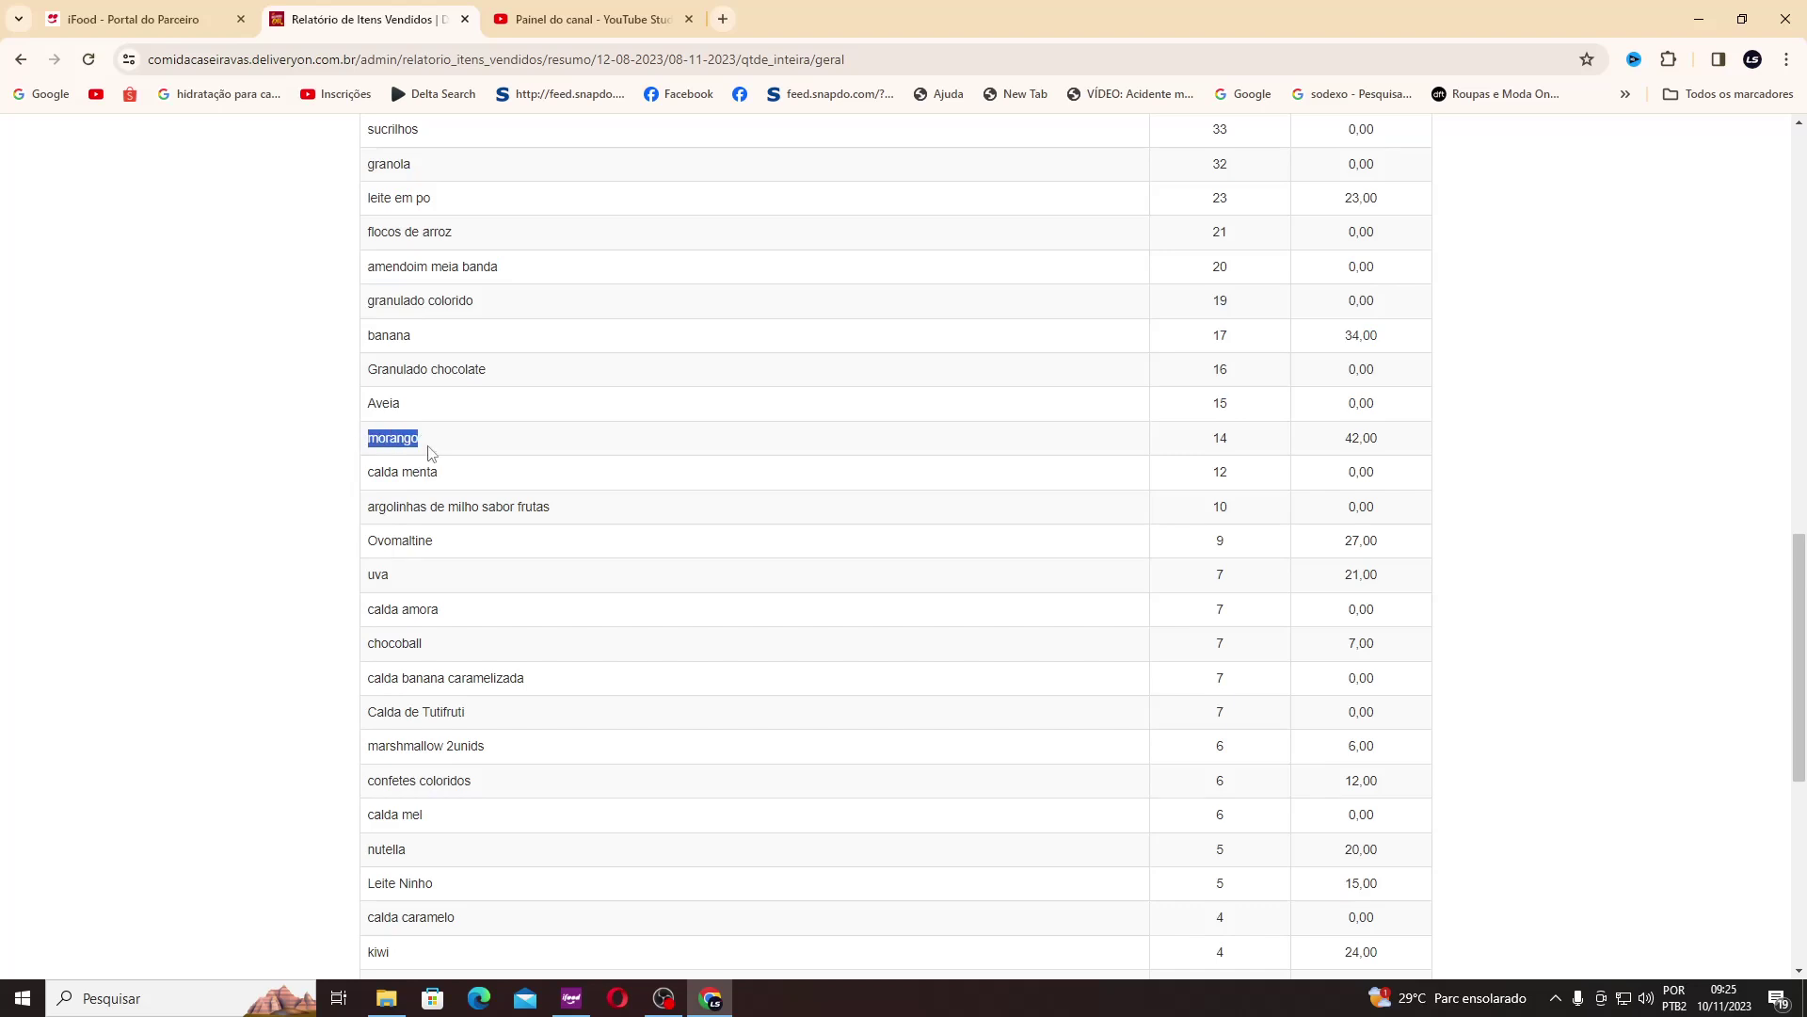
{"action": "left_click", "coordinate": [428, 451]}
{"action": "left_click_drag", "start_coordinate": [433, 541], "coordinate": [355, 544]}
{"action": "scroll", "coordinate": [358, 555], "scroll_direction": "down", "scroll_amount": 2}
{"action": "left_click", "coordinate": [358, 546]}
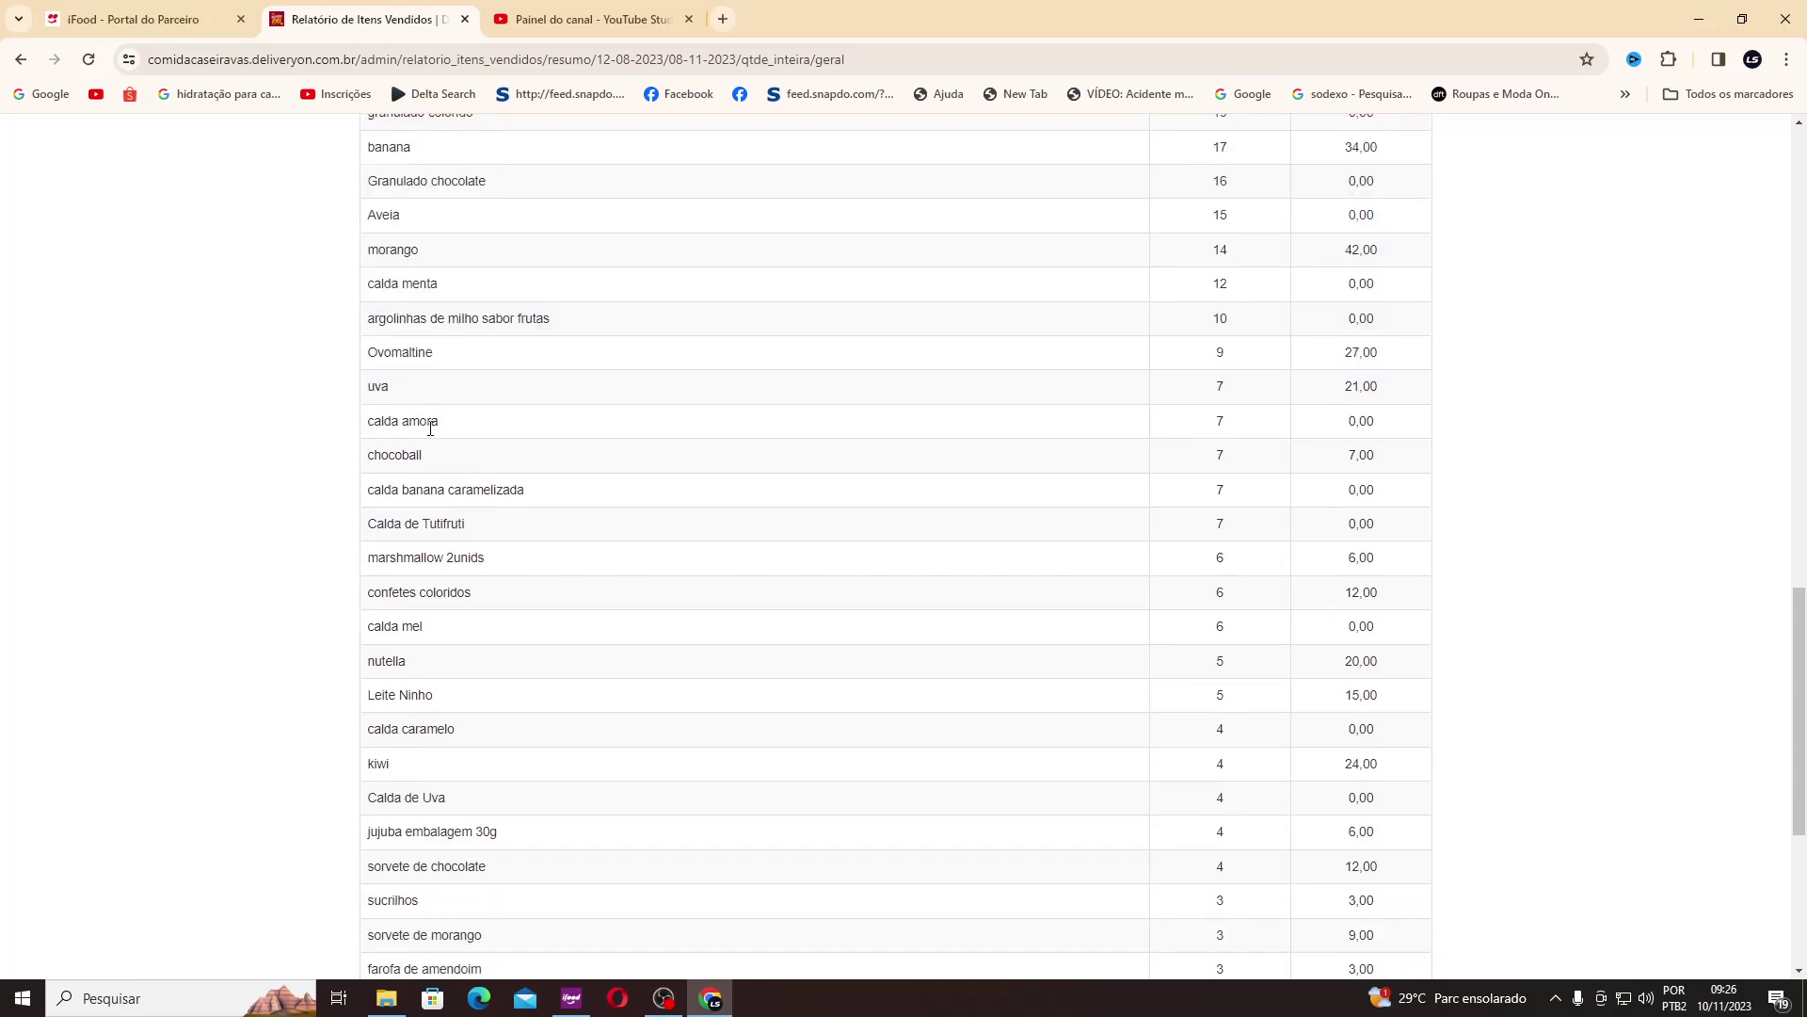
Step: Review the remaining add-ons from calda amora to the Total row, then recheck the upper part of the Adicionais list
{"action": "left_click_drag", "start_coordinate": [453, 427], "coordinate": [362, 428]}
{"action": "left_click", "coordinate": [375, 425]}
{"action": "scroll", "coordinate": [447, 438], "scroll_direction": "down", "scroll_amount": 1}
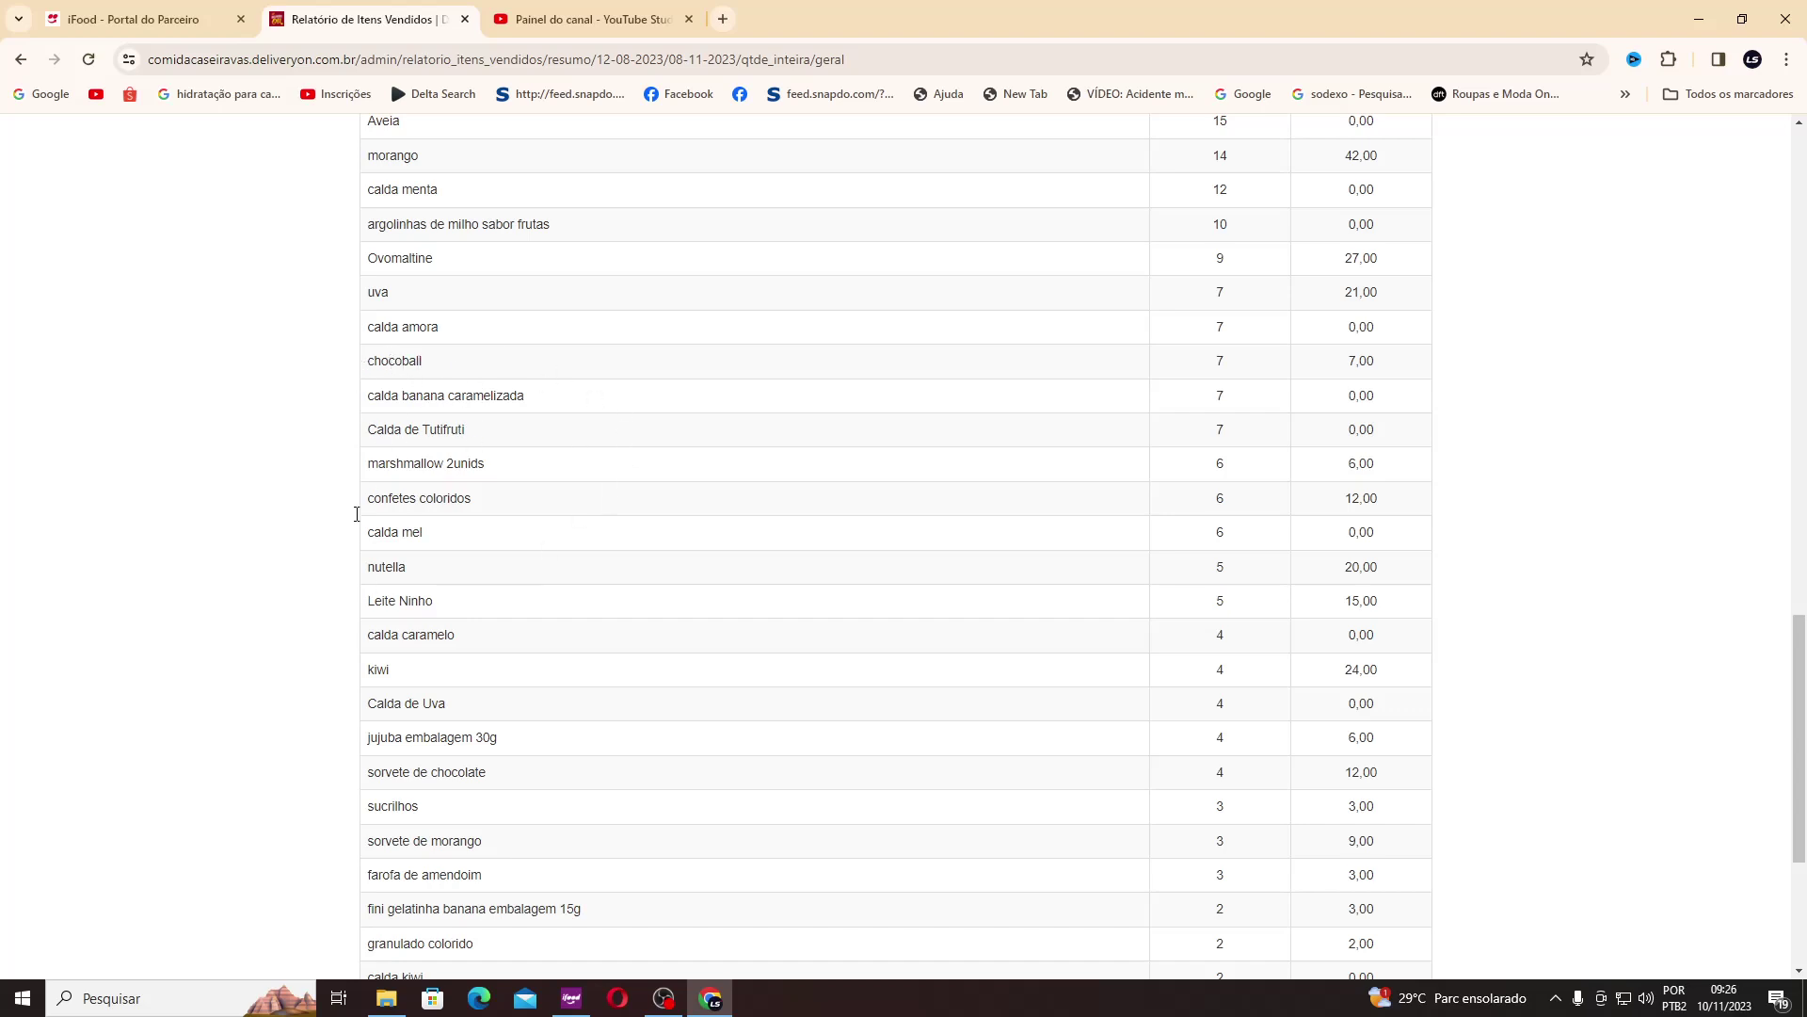
{"action": "scroll", "coordinate": [274, 670], "scroll_direction": "down", "scroll_amount": 4}
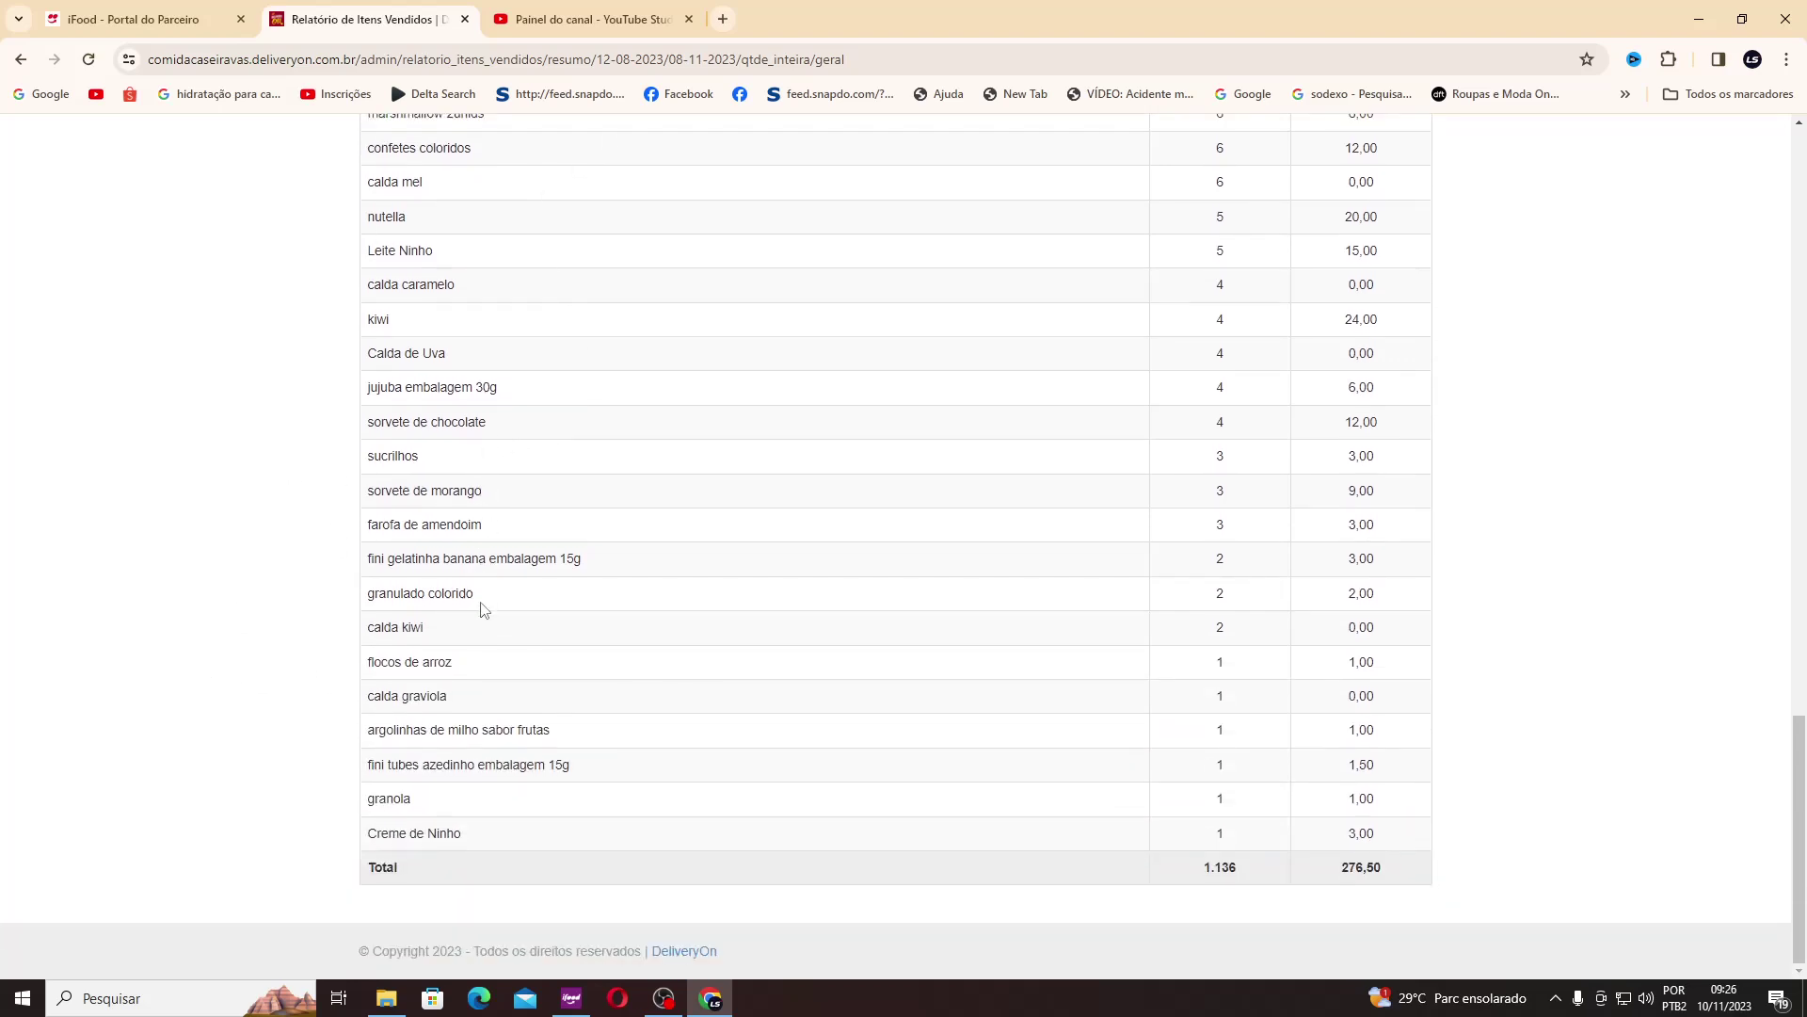
{"action": "scroll", "coordinate": [408, 656], "scroll_direction": "up", "scroll_amount": 3}
{"action": "scroll", "coordinate": [400, 715], "scroll_direction": "down", "scroll_amount": 3}
{"action": "scroll", "coordinate": [456, 525], "scroll_direction": "up", "scroll_amount": 10}
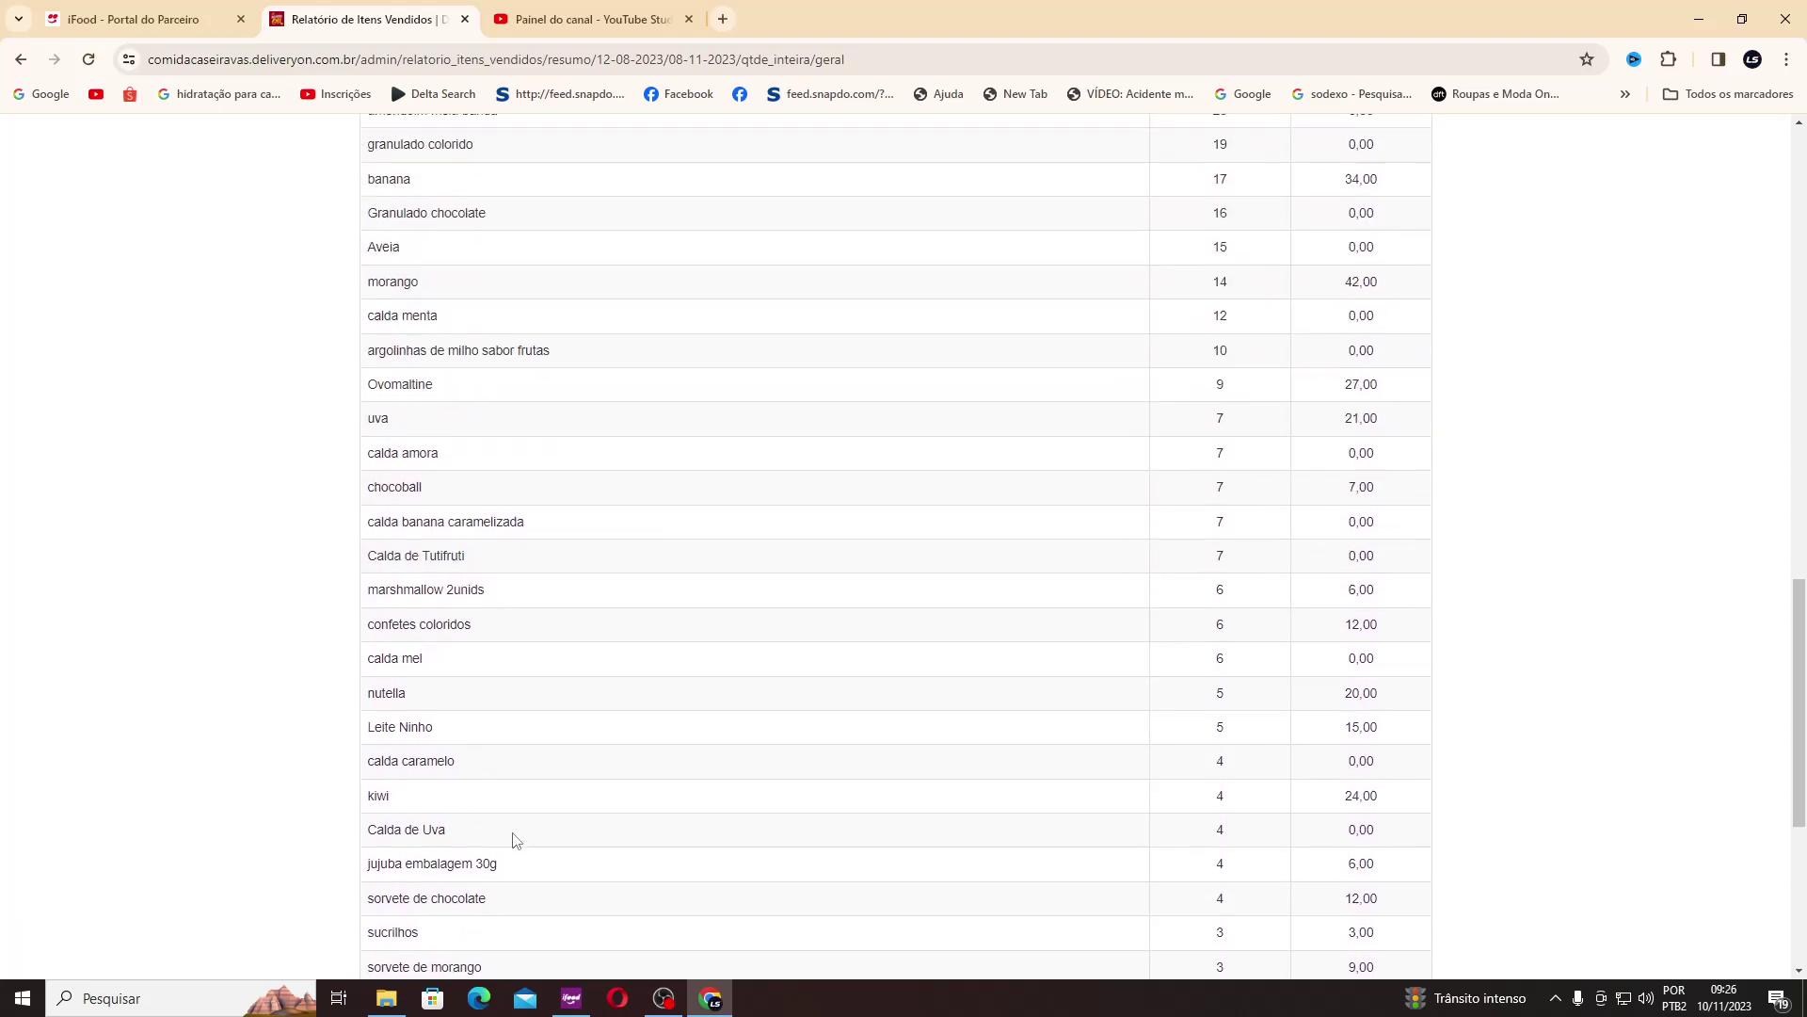
{"action": "scroll", "coordinate": [558, 844], "scroll_direction": "up", "scroll_amount": 2}
{"action": "scroll", "coordinate": [555, 828], "scroll_direction": "down", "scroll_amount": 2}
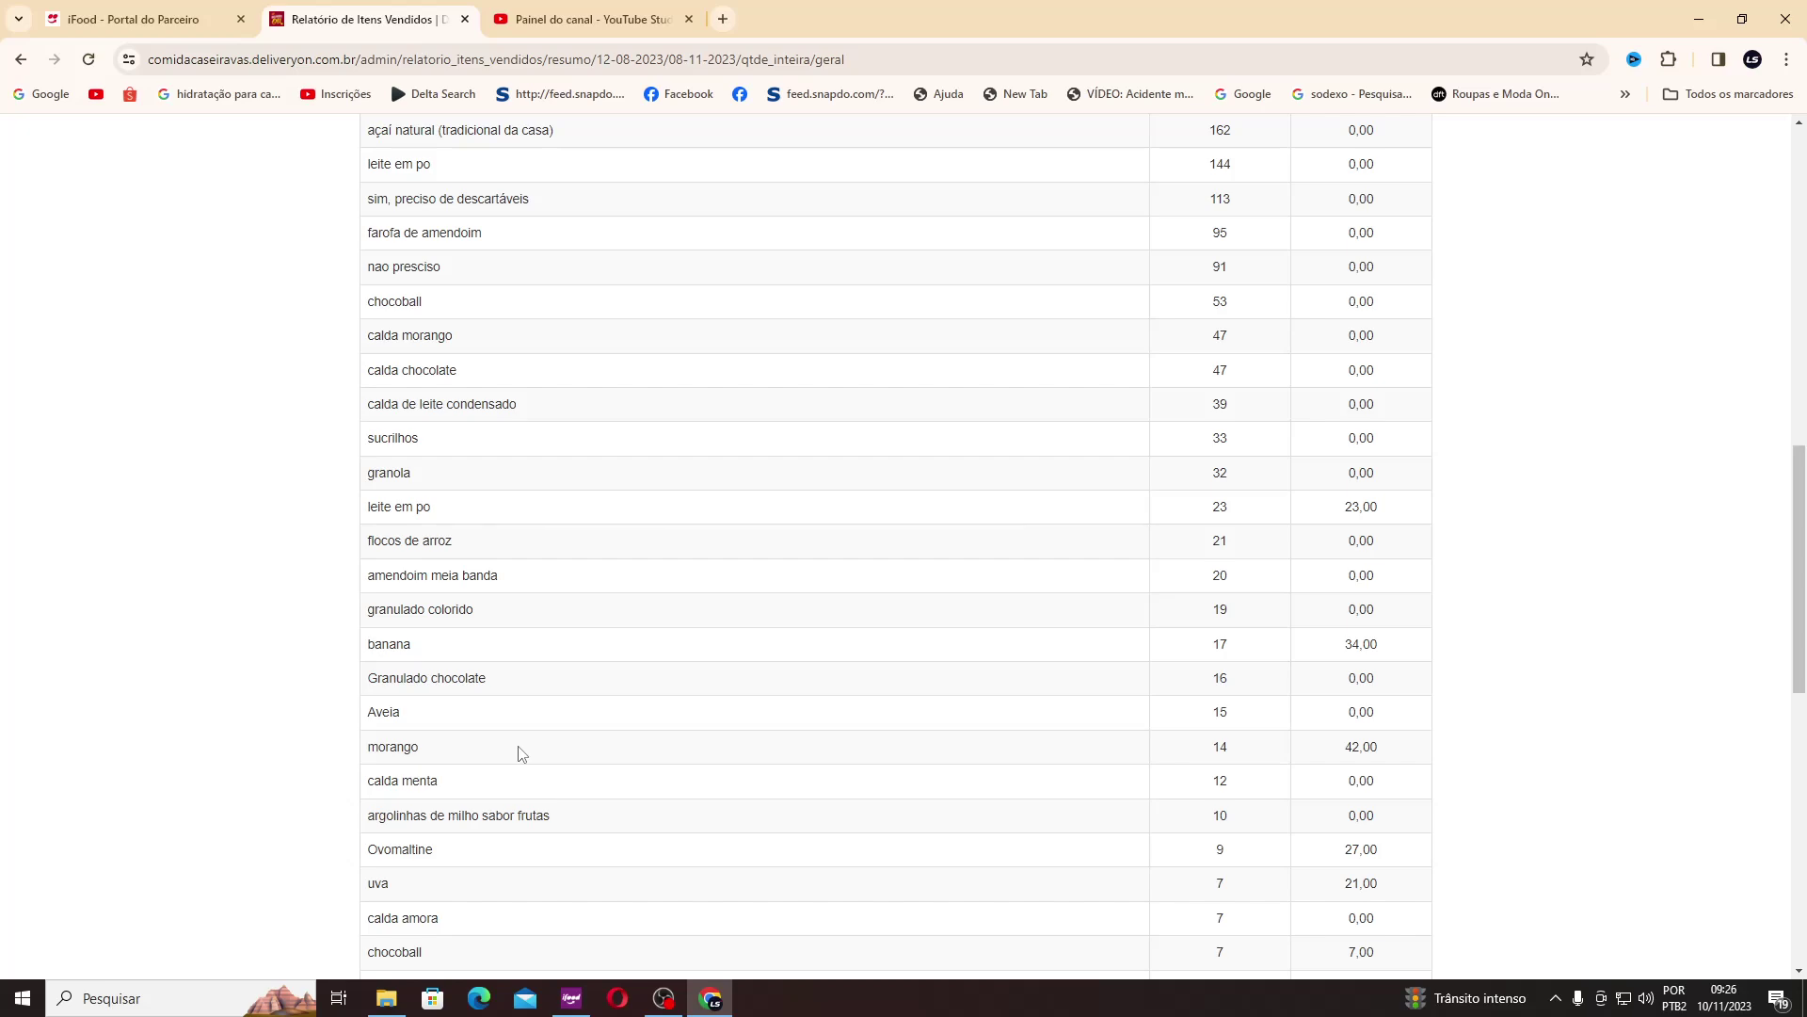
Step: Switch to the iFood partner portal and review the Mais vendidos ranking under Itens do cardápio
{"action": "key", "text": "ctrl+shift+Tab"}
{"action": "scroll", "coordinate": [856, 575], "scroll_direction": "down", "scroll_amount": 6}
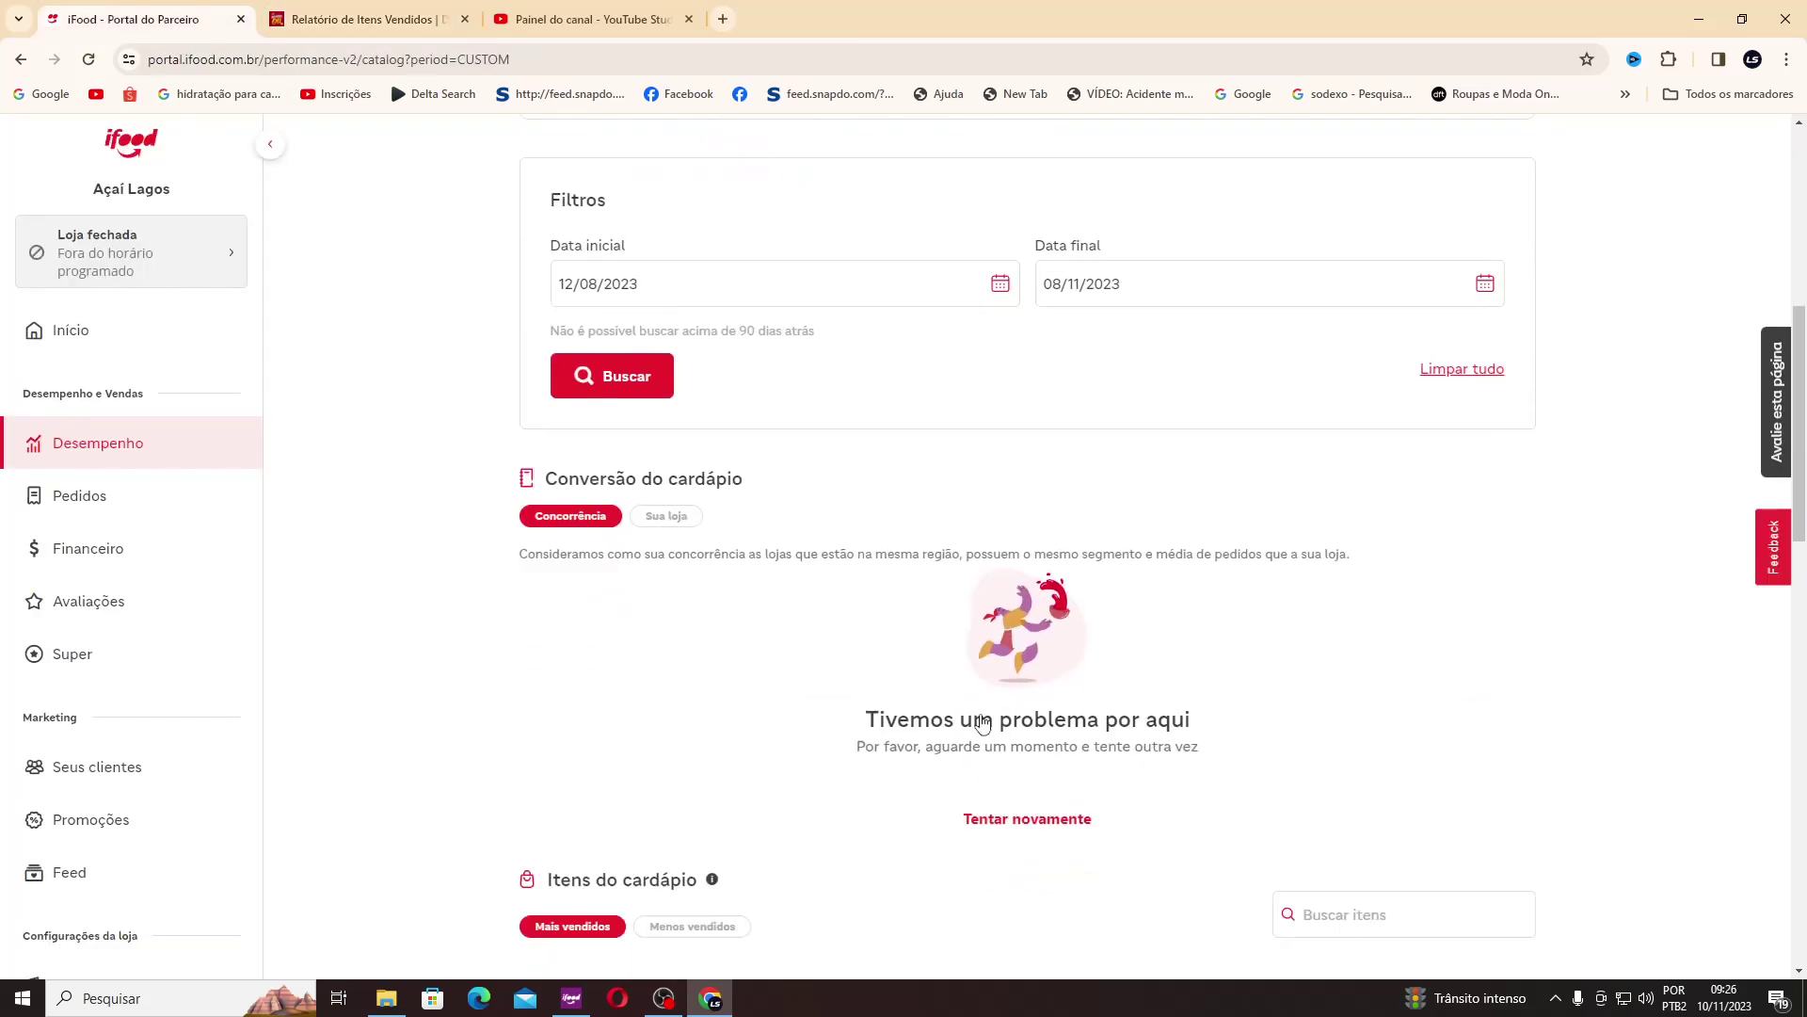
{"action": "scroll", "coordinate": [979, 725], "scroll_direction": "down", "scroll_amount": 8}
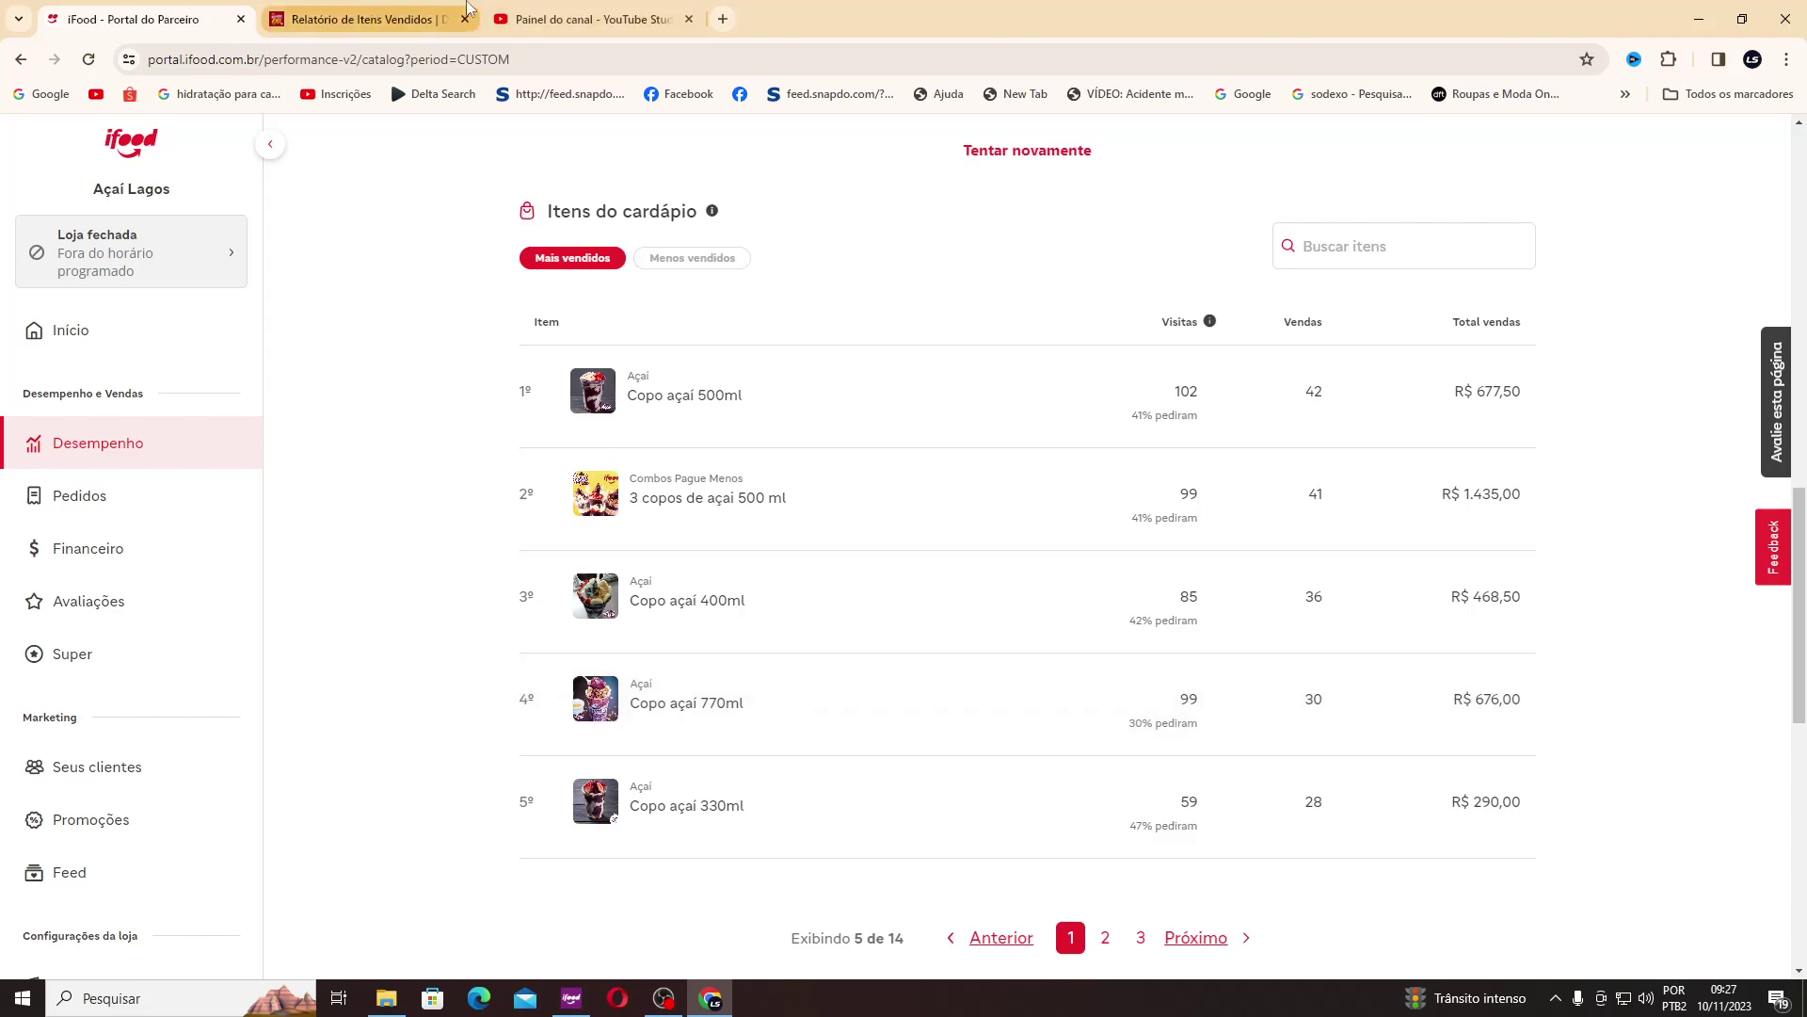
Step: Switch to the YouTube Studio channel dashboard and check the current subscriber count in Estatísticas do canal
{"action": "left_click", "coordinate": [584, 12]}
{"action": "left_click", "coordinate": [973, 363]}
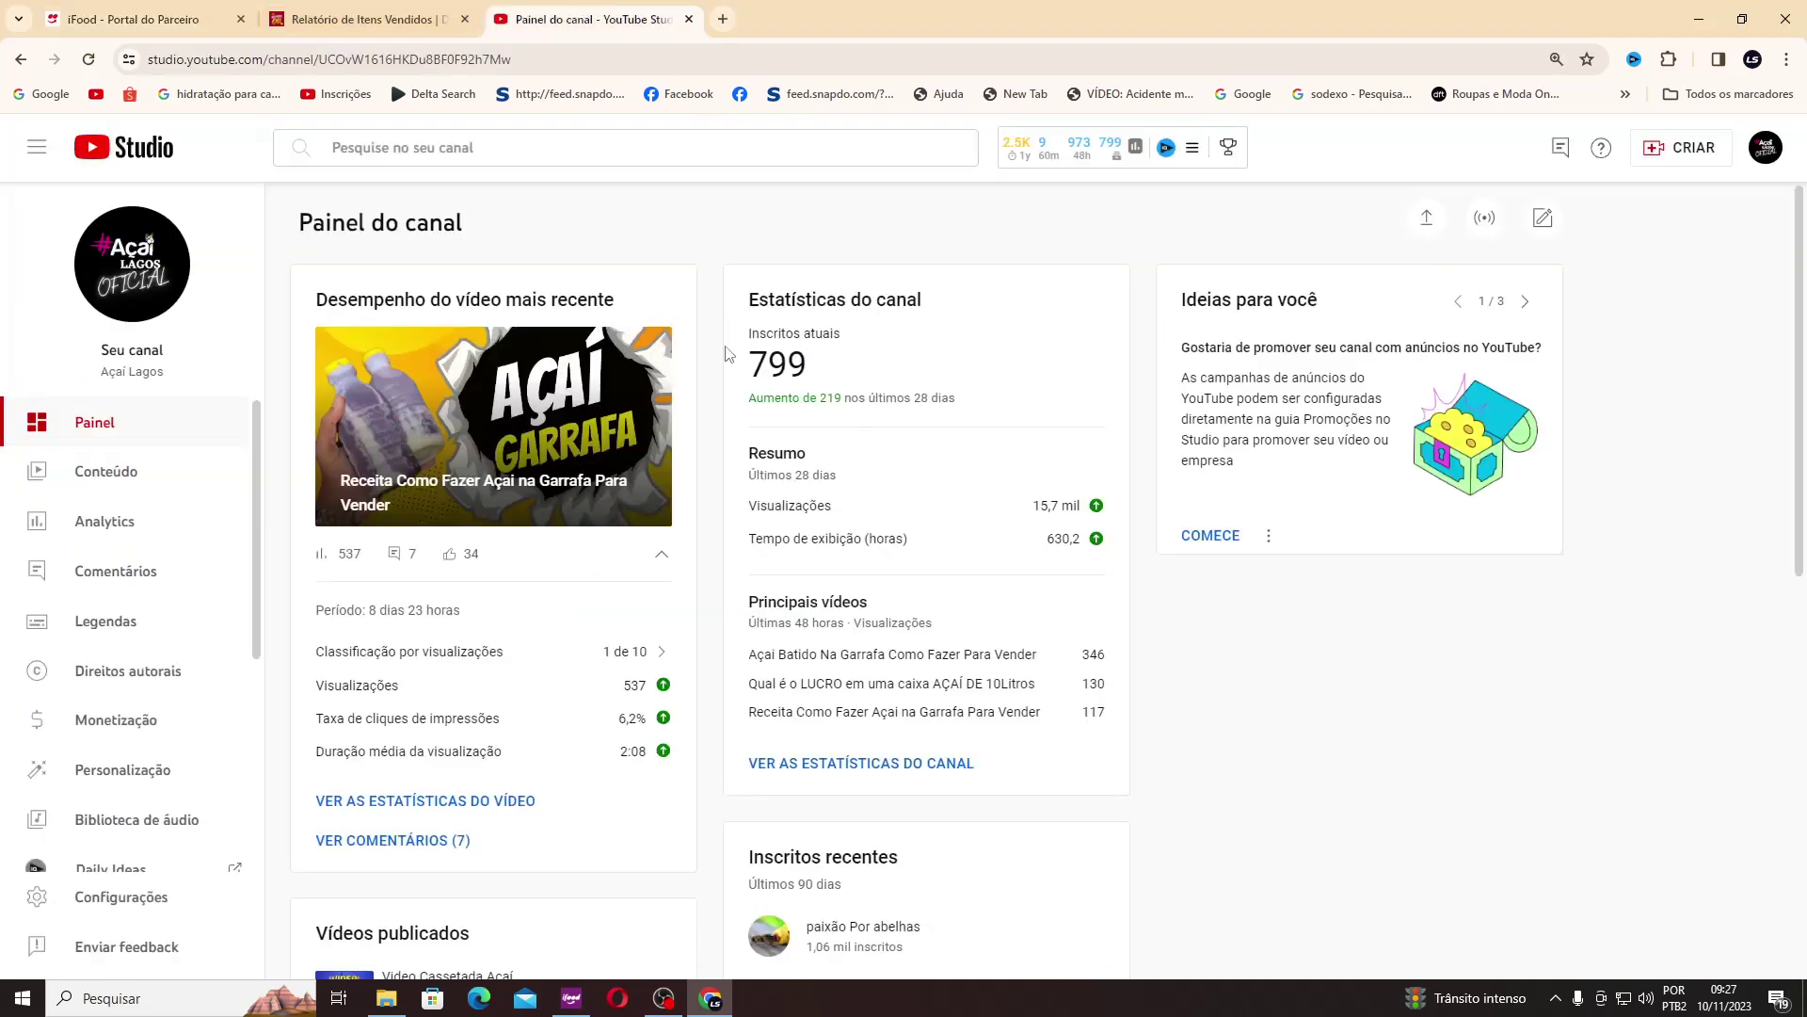
{"action": "double_click", "coordinate": [766, 372]}
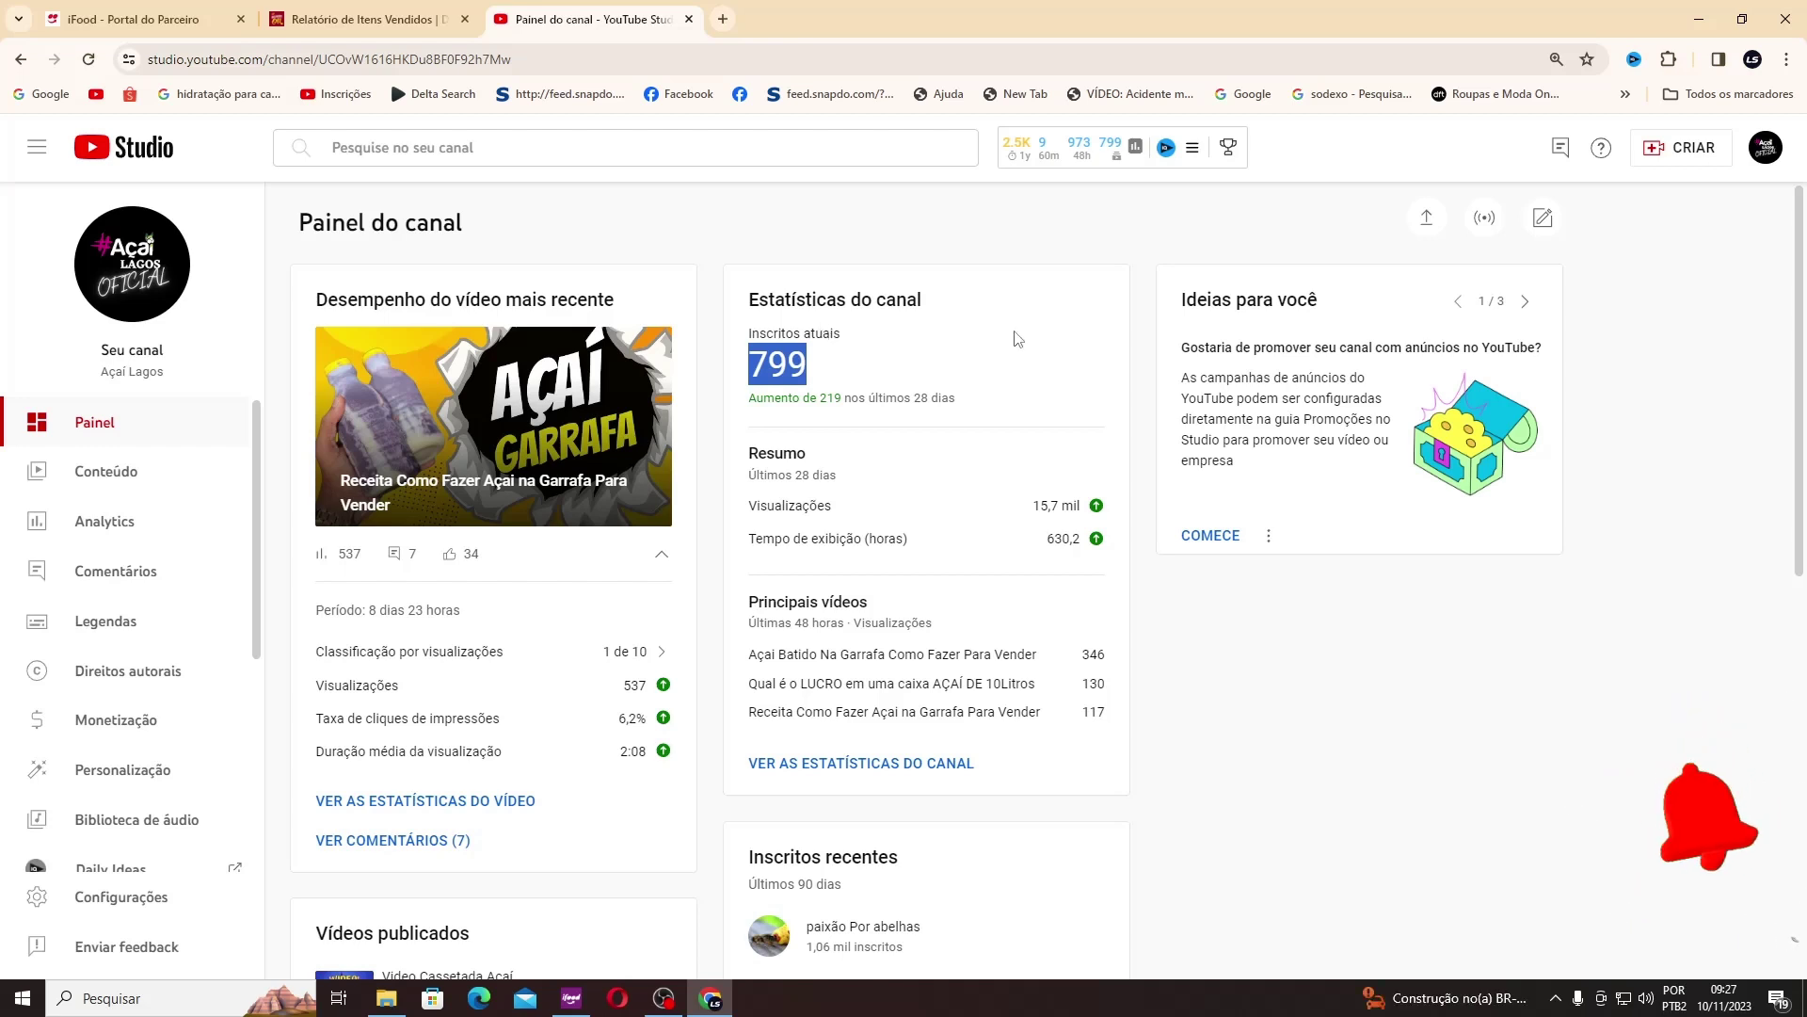
{"action": "left_click", "coordinate": [539, 299]}
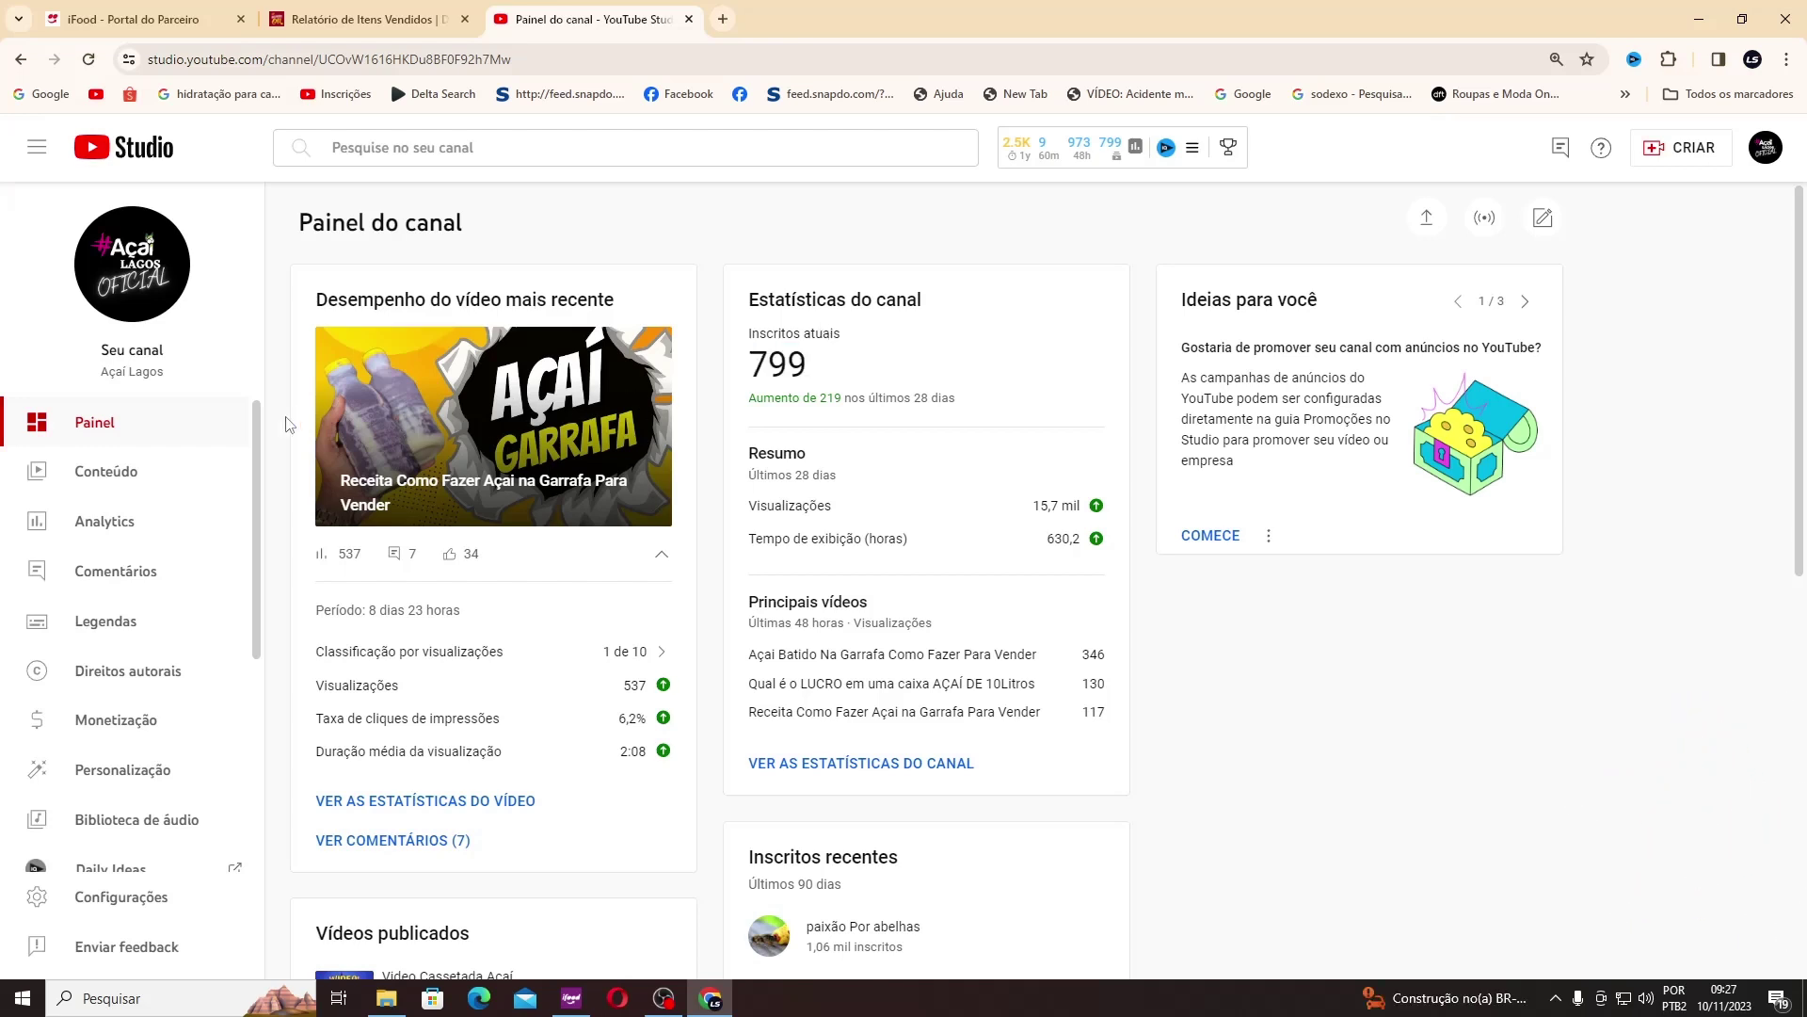